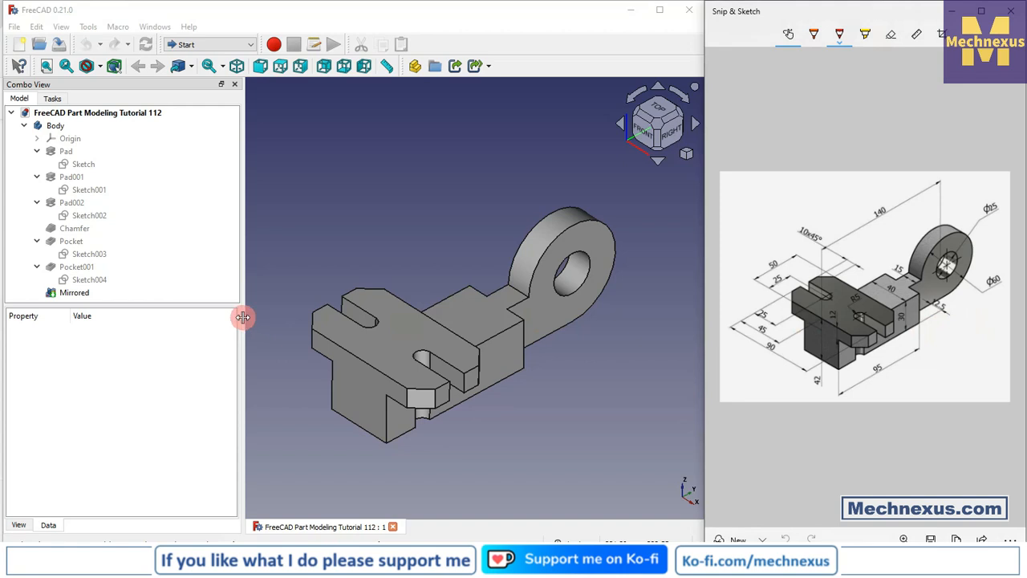
- Narrow the model tree area and inspect the finished bracket model in the 3D view
drag(242, 317, 184, 313)
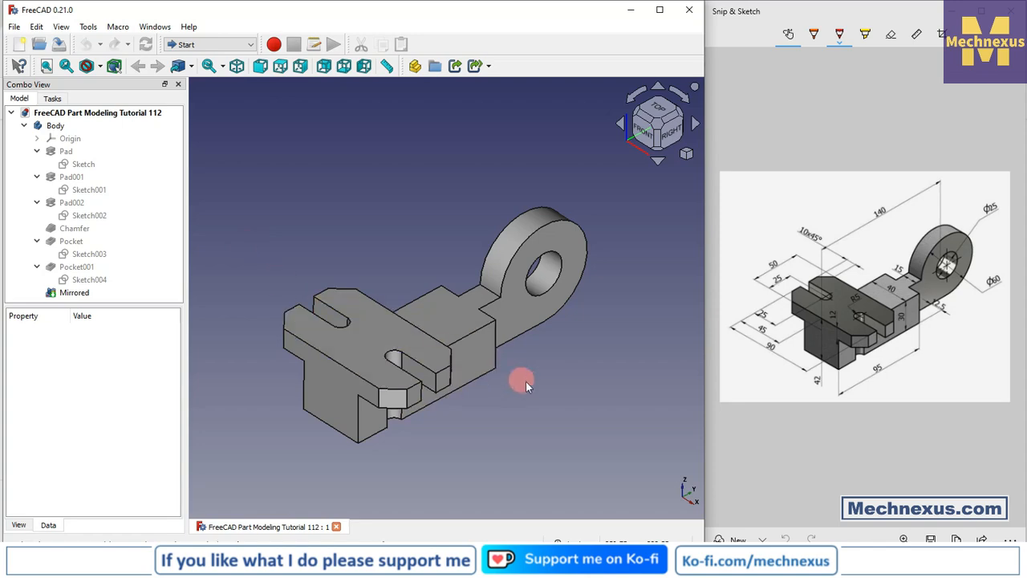
middle_drag(520, 378, 472, 384)
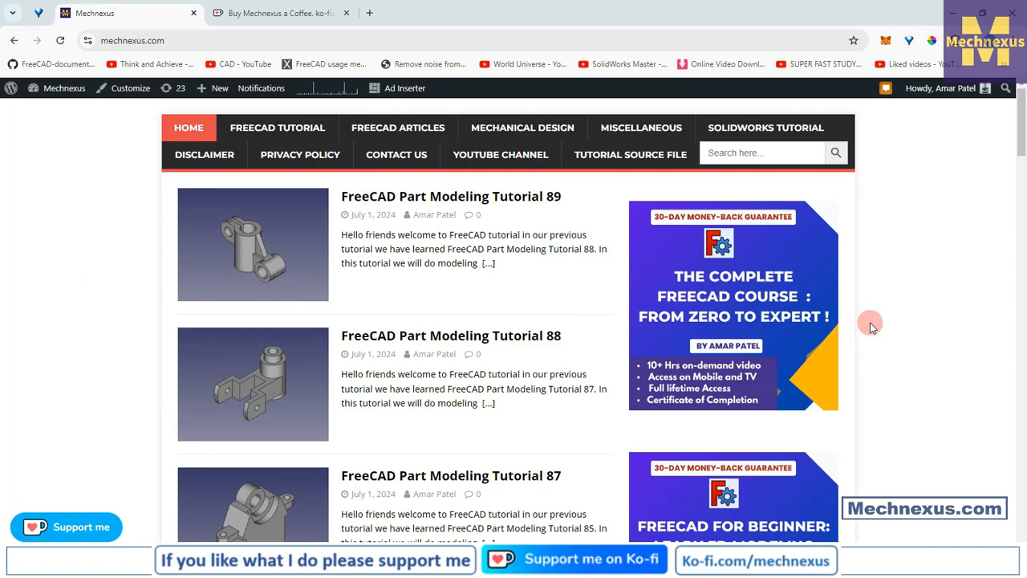
- Look through the FreeCAD part modeling tutorial listings on the Mechnexus website's home page
scroll(873, 326, down, 3)
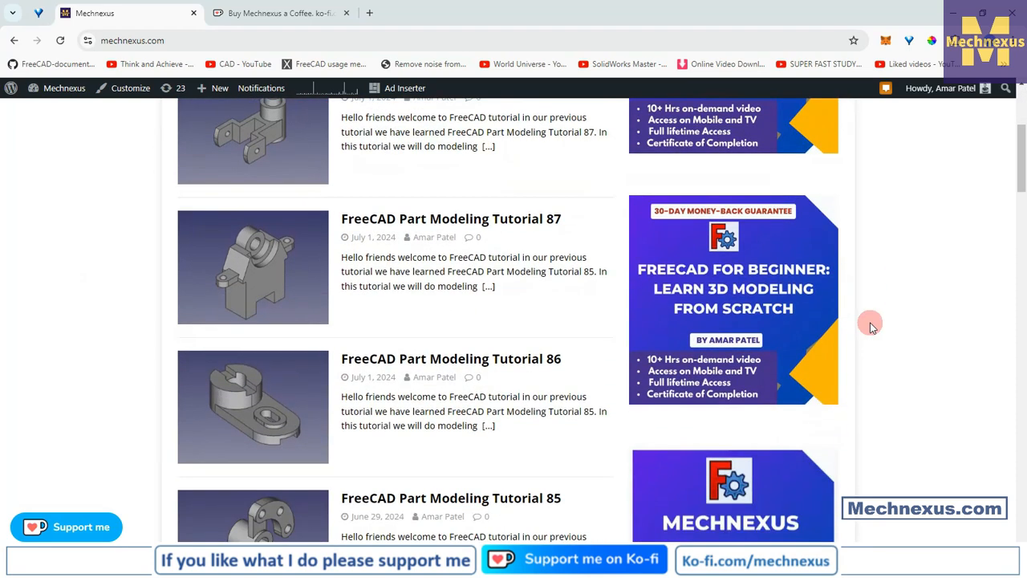
scroll(873, 326, down, 1)
scroll(873, 327, up, 5)
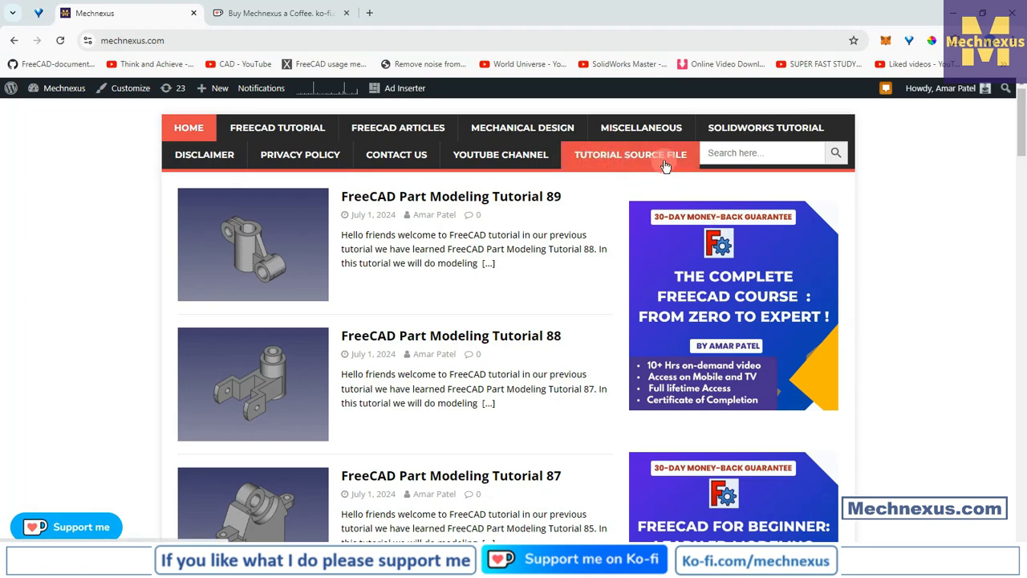
- Look over the Mechnexus Ko-fi page with its donation and shop sections, and return to the Mechnexus website
click(250, 15)
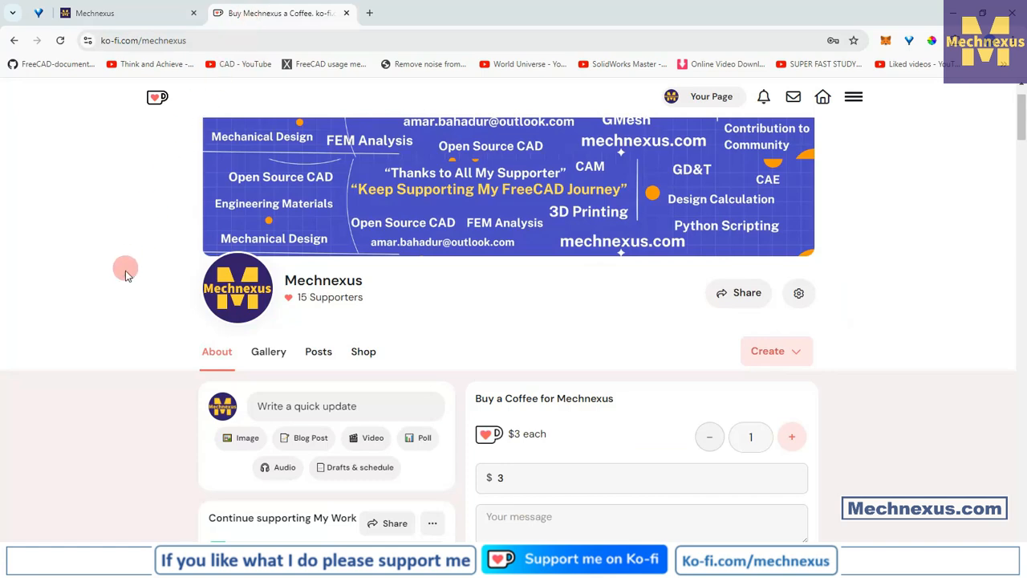
scroll(511, 341, up, 1)
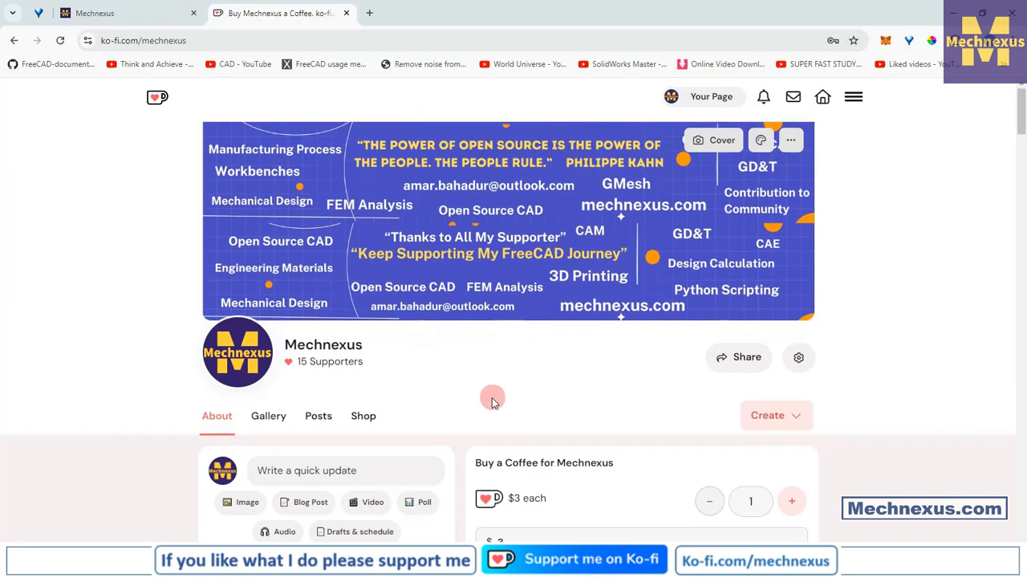
scroll(488, 385, down, 1)
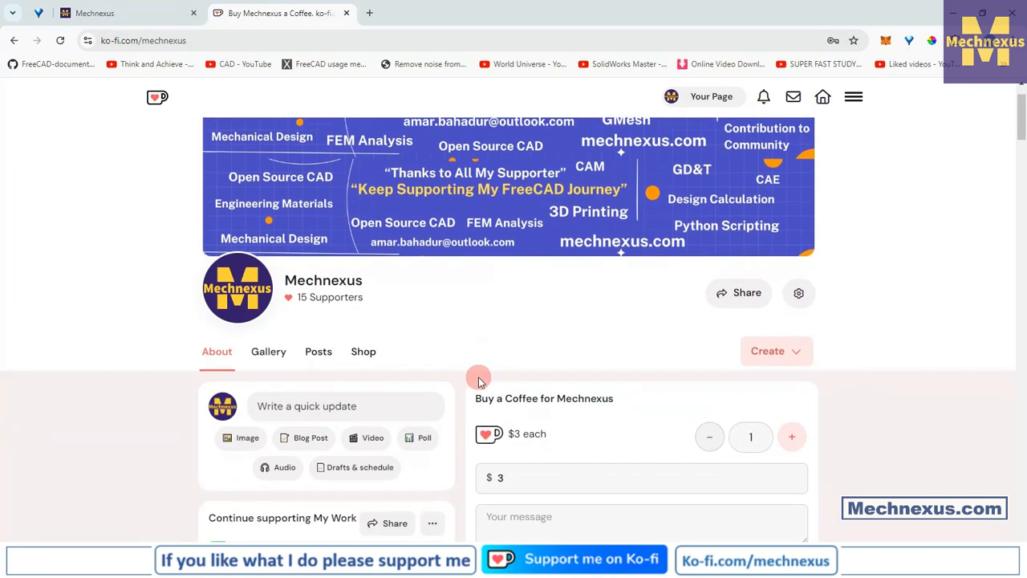
scroll(490, 351, down, 1)
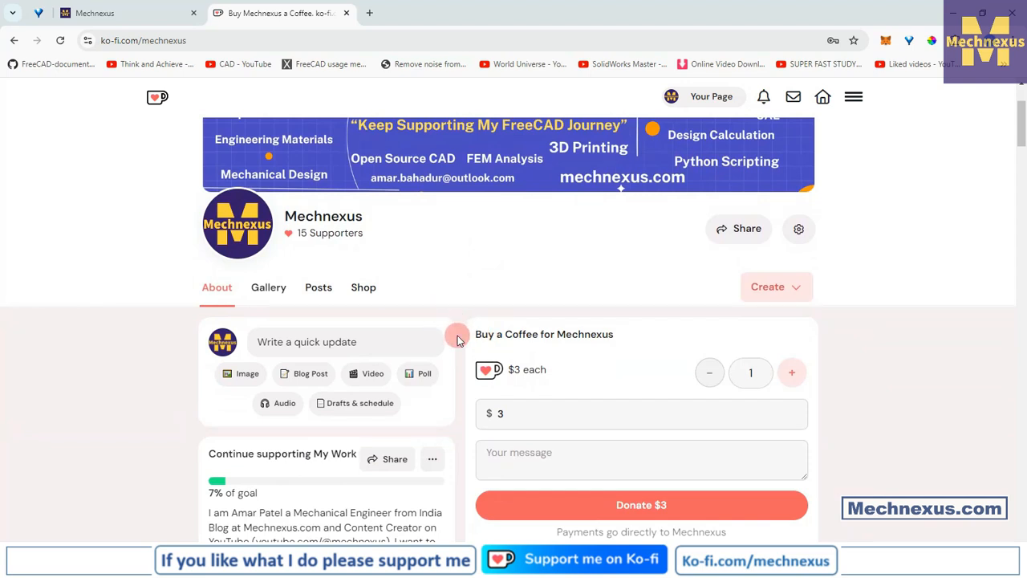
scroll(456, 339, down, 2)
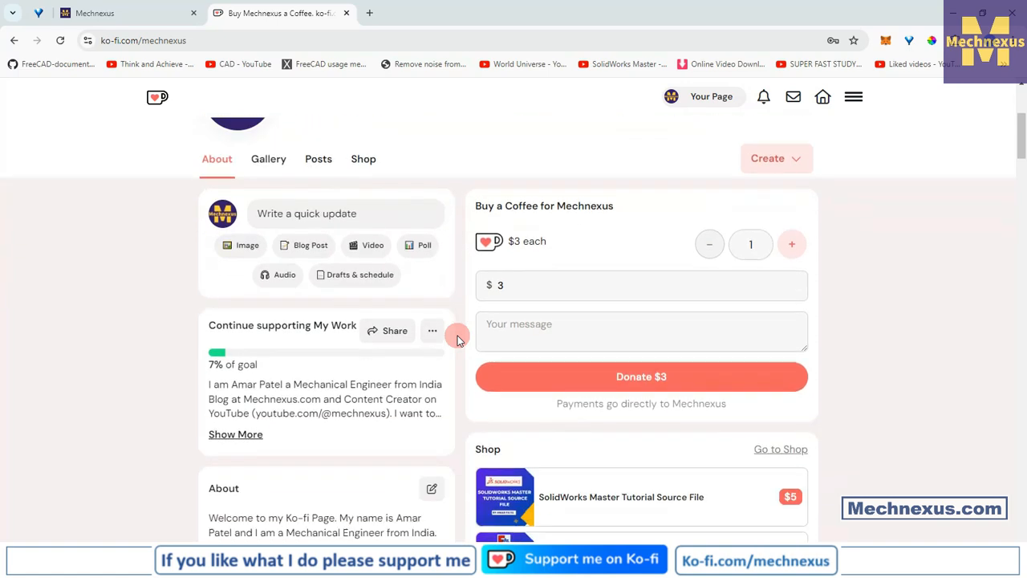
scroll(456, 339, up, 3)
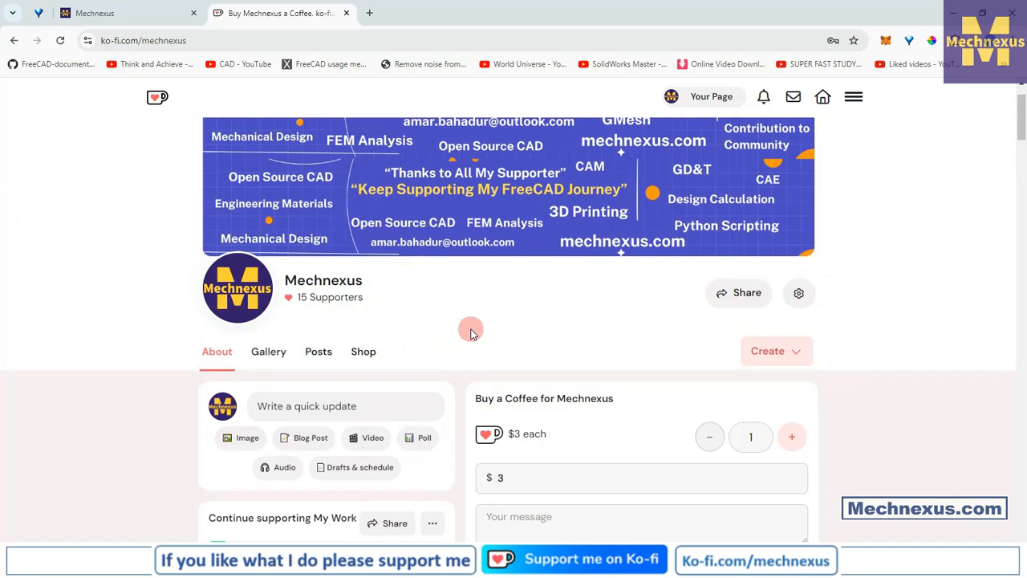
scroll(471, 333, down, 3)
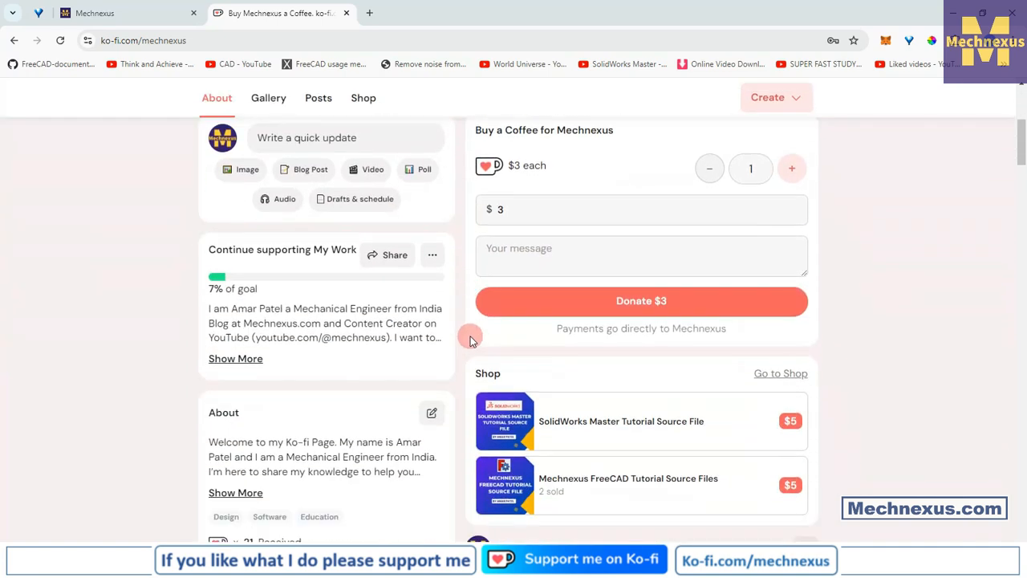
scroll(471, 339, up, 4)
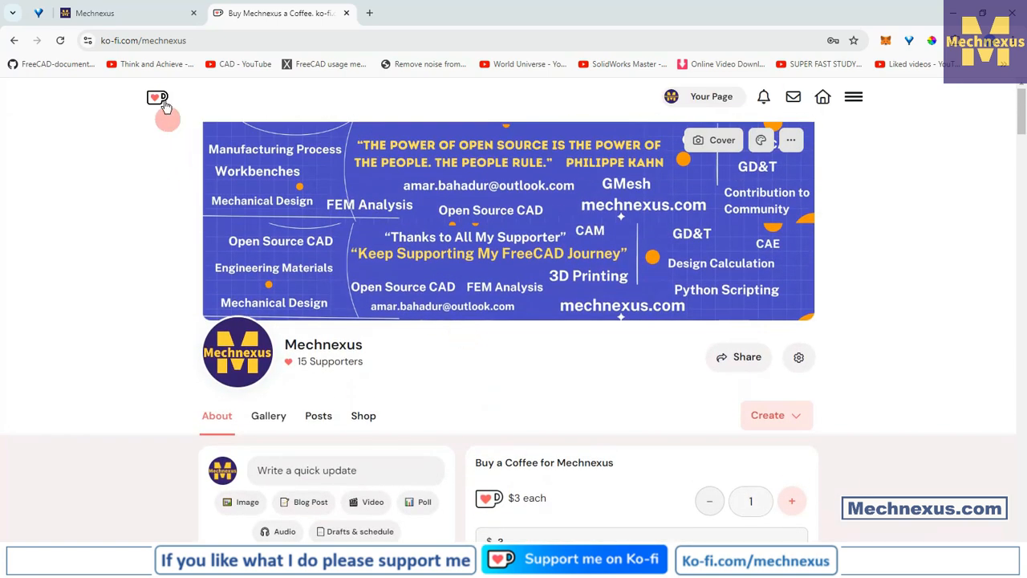
click(142, 13)
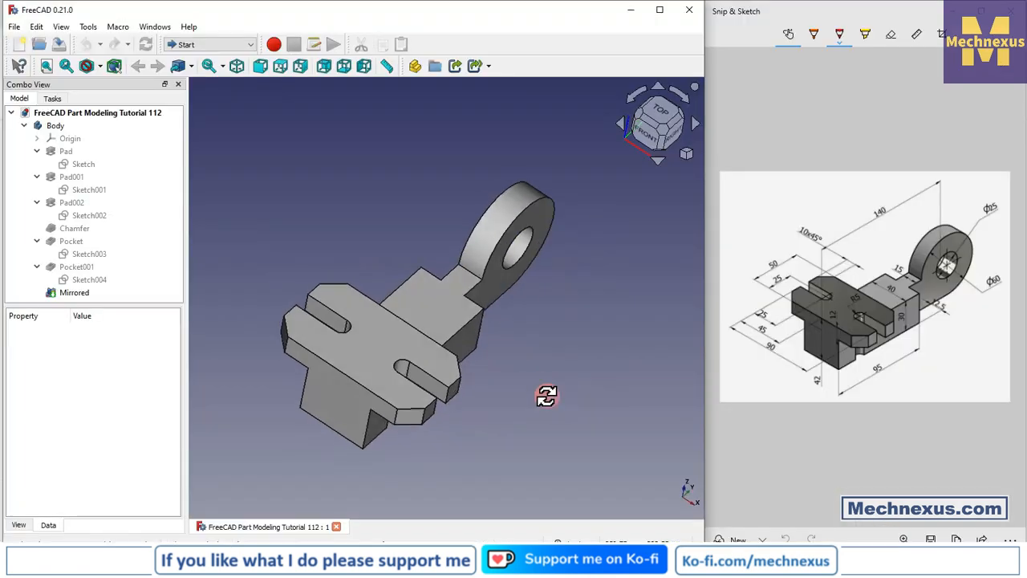
middle_drag(546, 394, 398, 415)
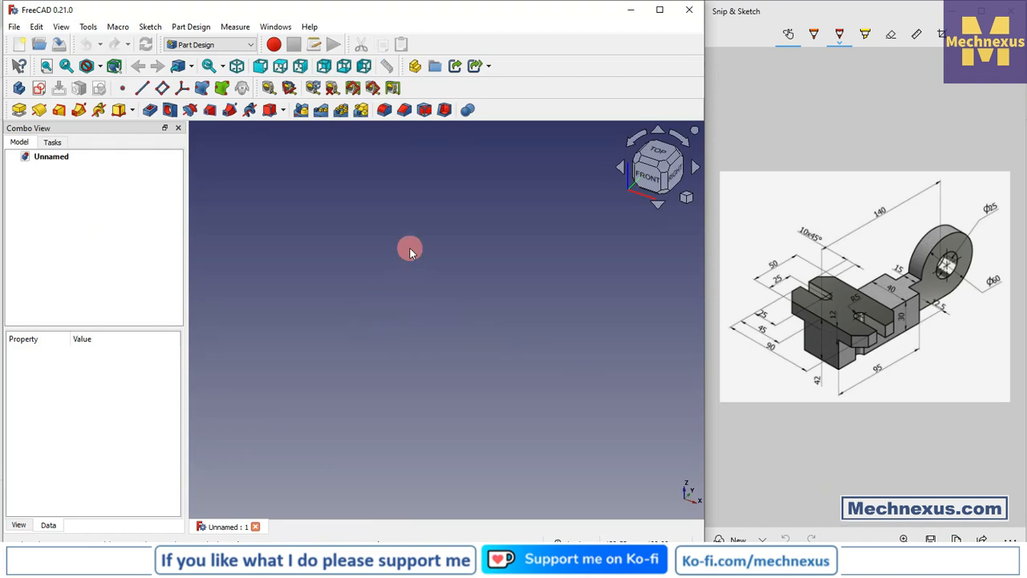
- Create a new body in the empty document and show its origin planes and axes
click(19, 88)
click(64, 183)
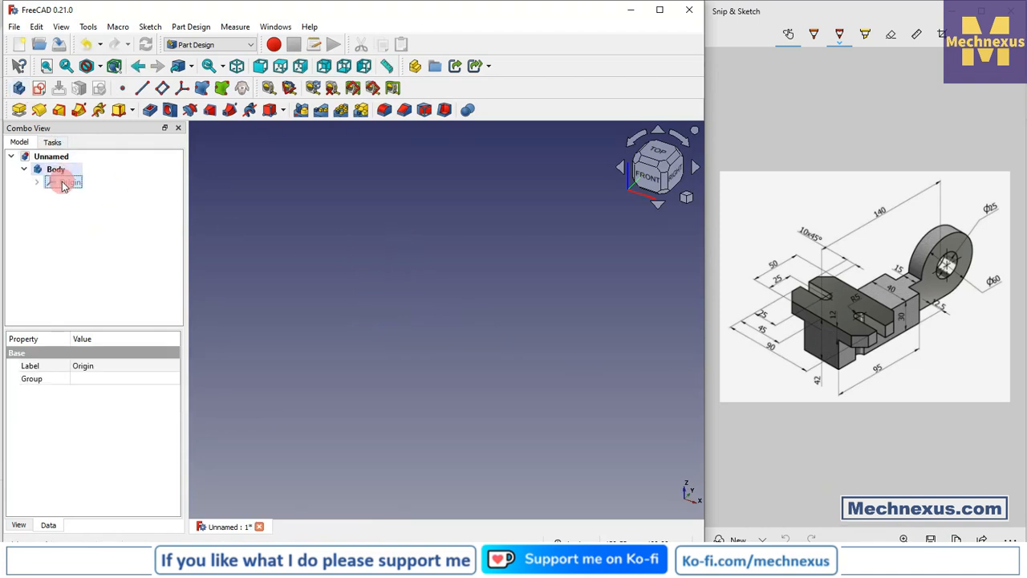
key(space)
click(275, 220)
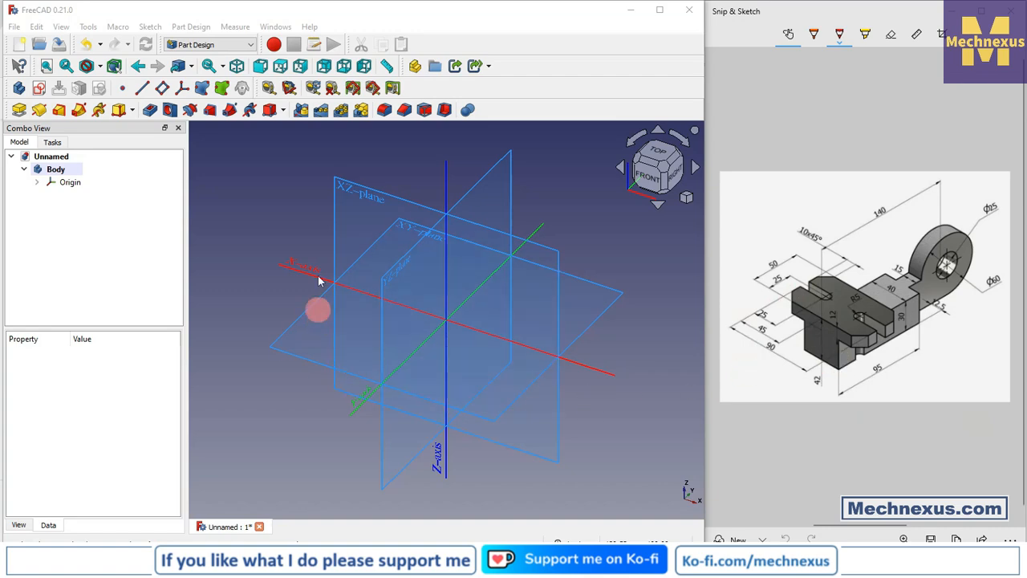
- Start a new sketch on the body's XZ plane
click(336, 209)
click(336, 211)
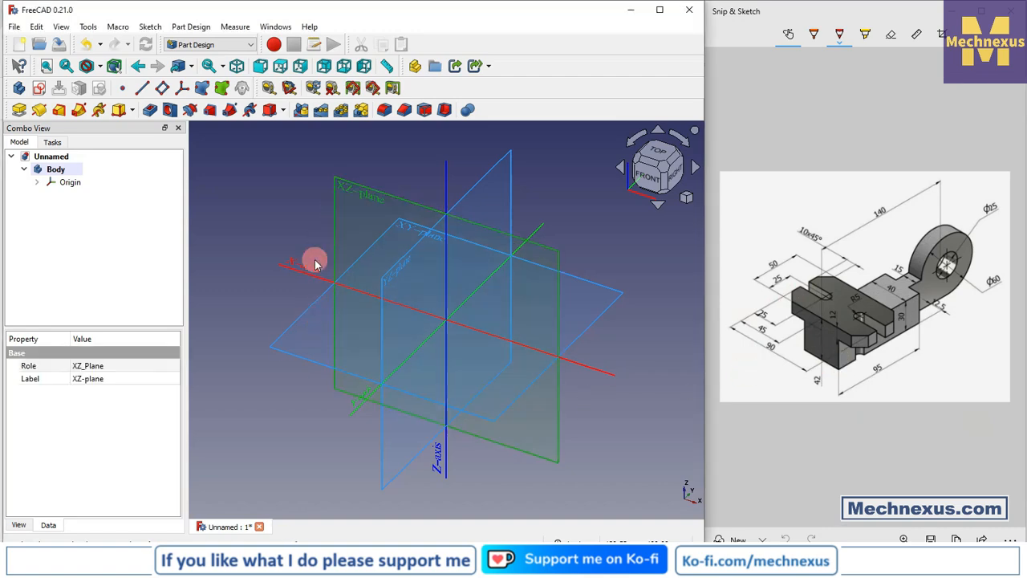
click(37, 90)
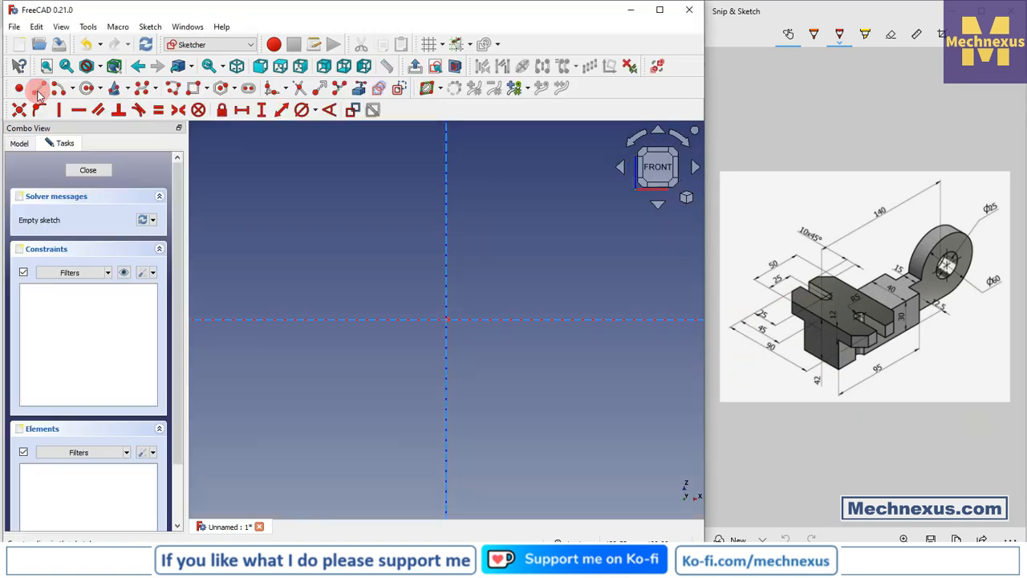
- Hide the body's origin while keeping the sketch open for editing
click(19, 142)
right_click(52, 175)
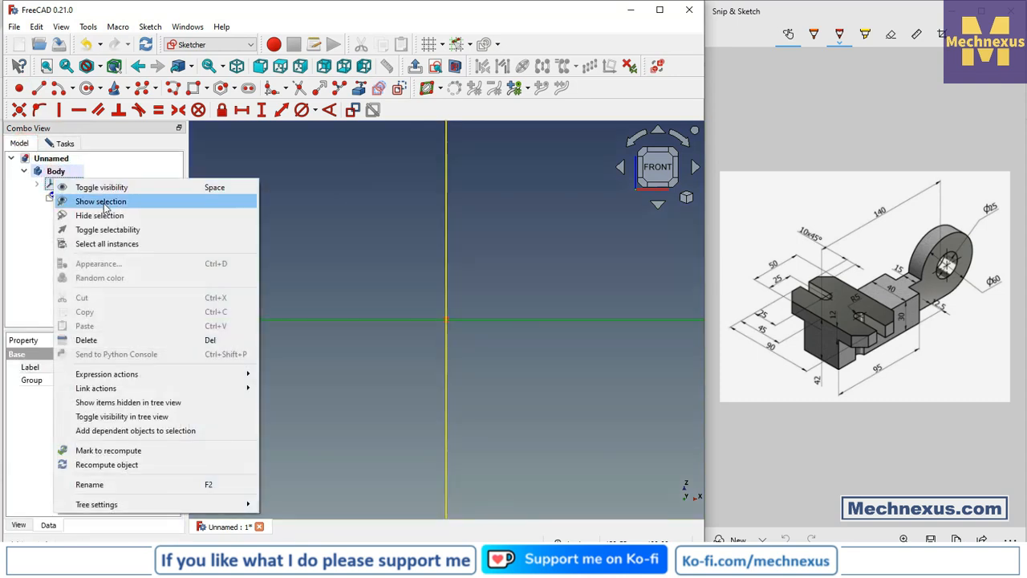
click(303, 220)
click(268, 229)
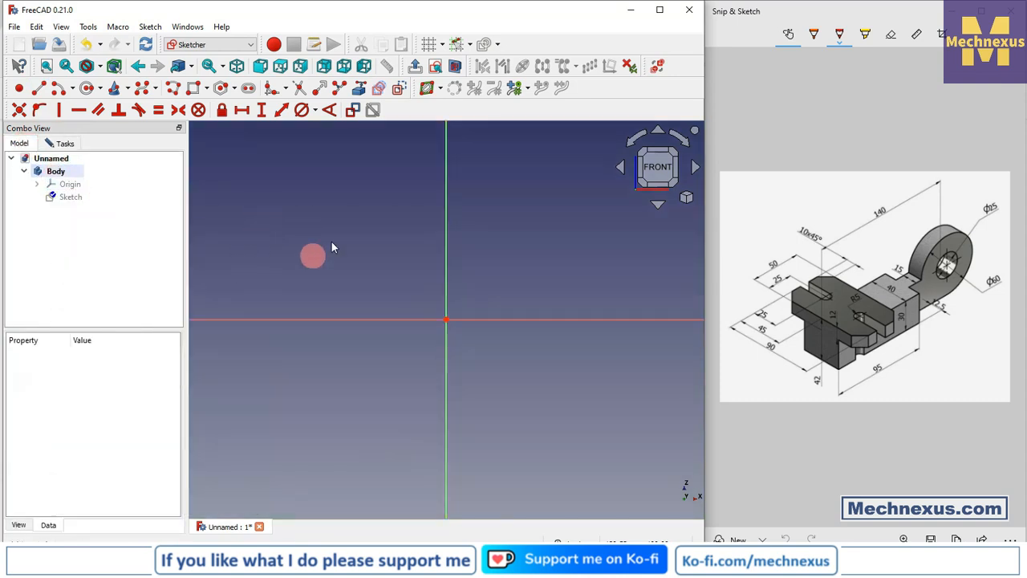
- Sketch a rectangle about 80 mm wide and 37 mm high across the vertical axis, with its lower edge on the horizontal axis
click(192, 87)
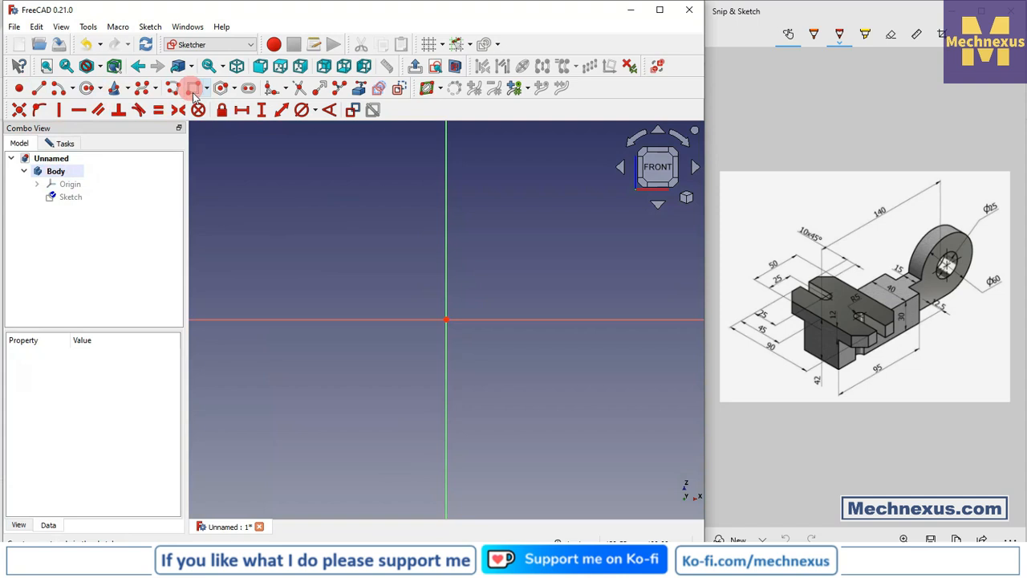
click(303, 319)
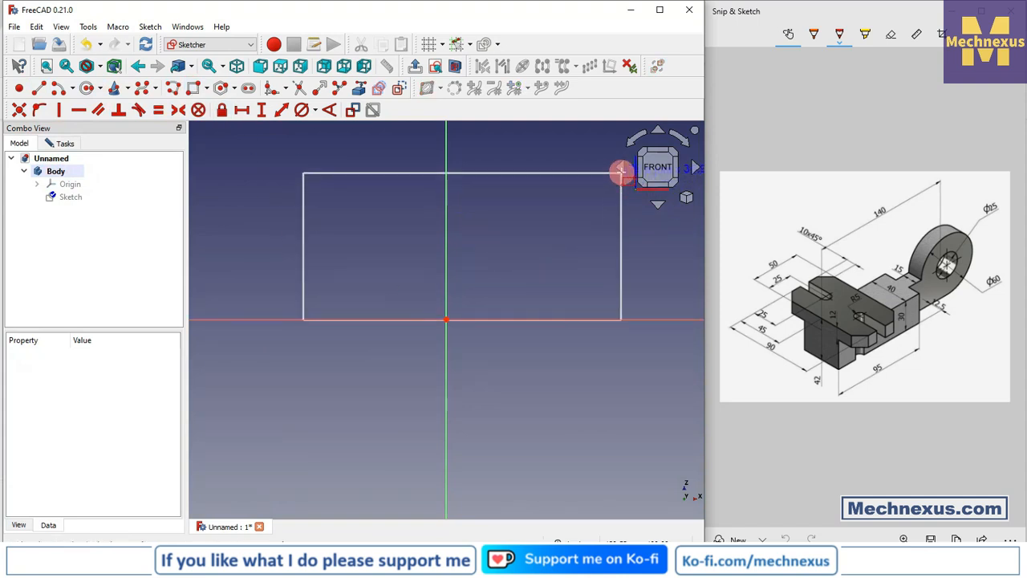
click(621, 173)
right_click(536, 225)
scroll(408, 232, down, 1)
scroll(383, 241, up, 1)
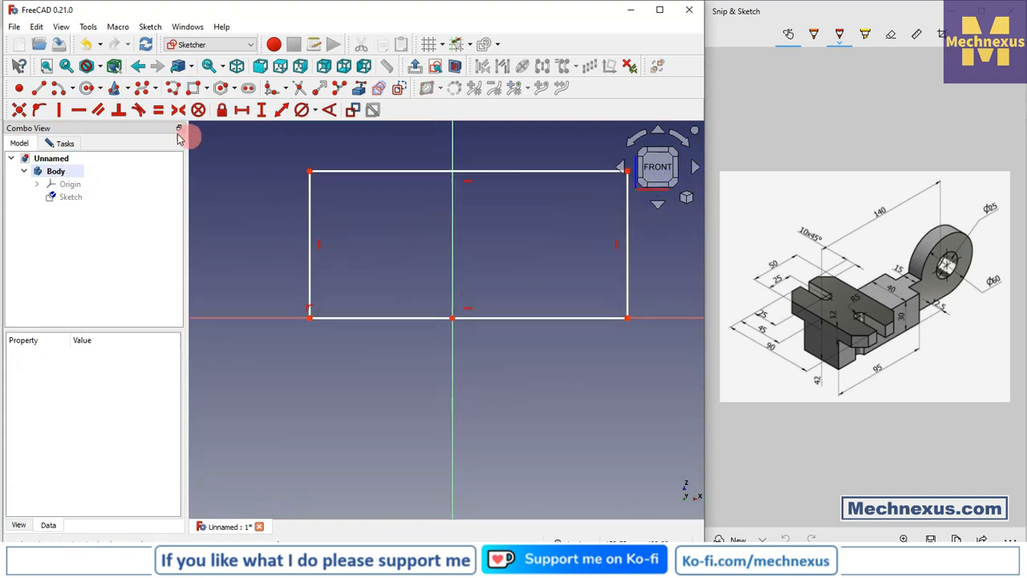
- Make the rectangle's two lower corners symmetric about the vertical axis
click(177, 110)
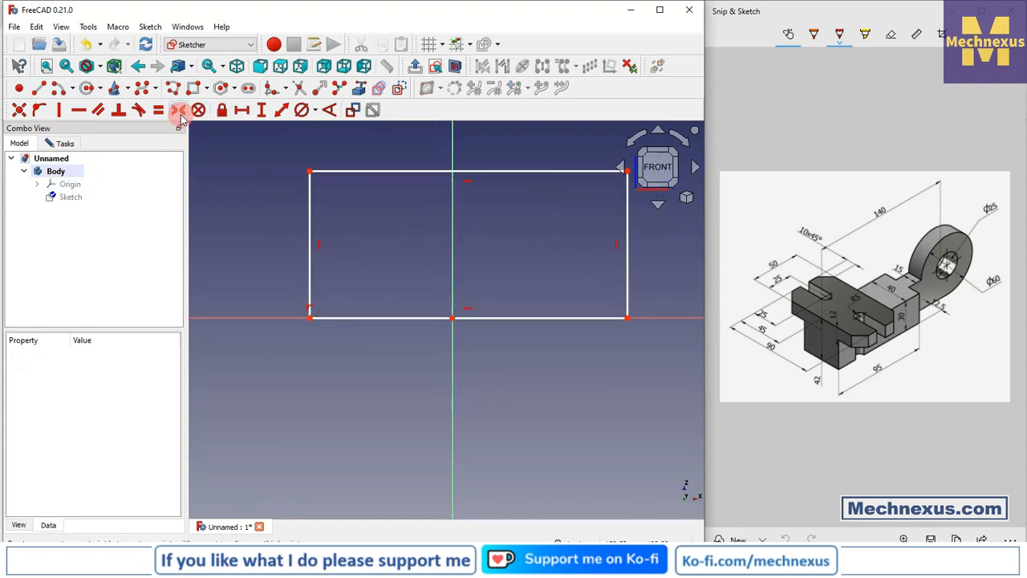
click(310, 319)
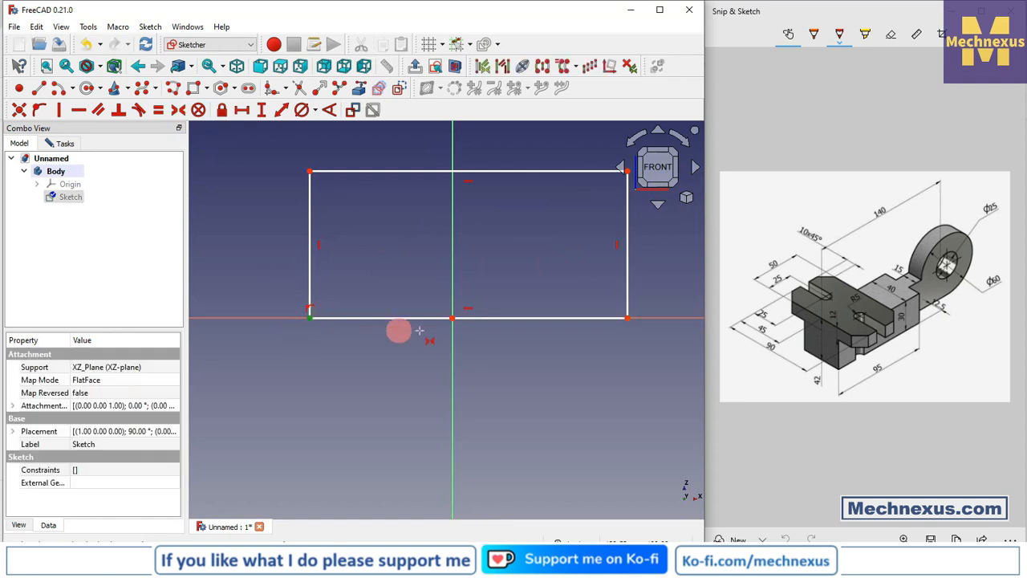
click(628, 317)
click(451, 368)
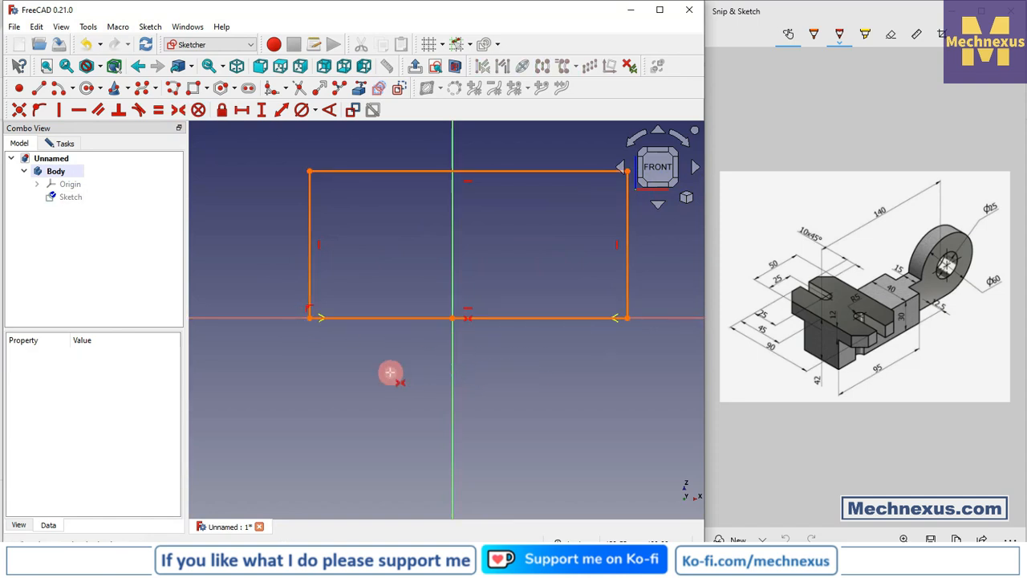
- Delete the redundant horizontal constraint on the rectangle's lower edge
click(65, 142)
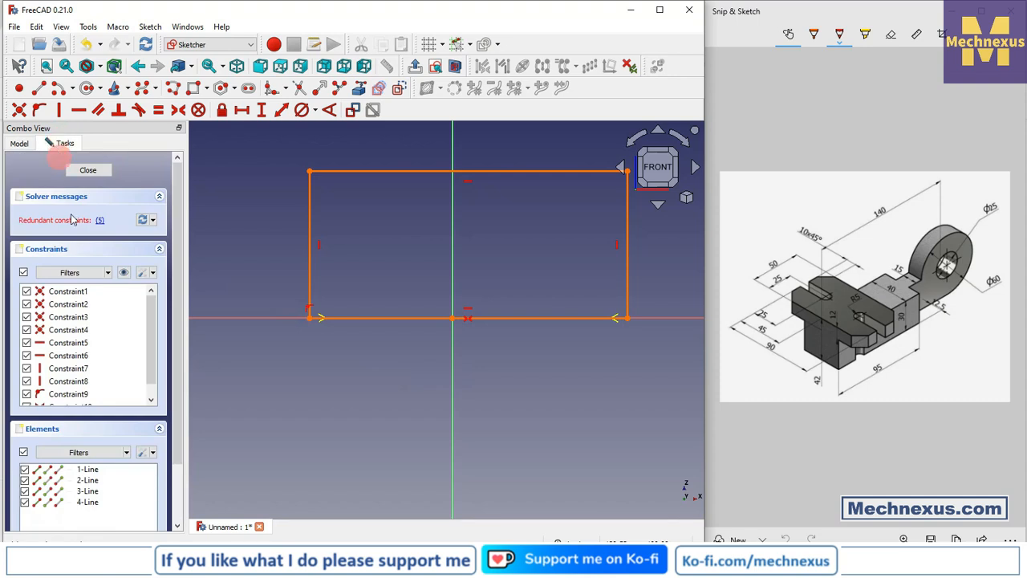
click(99, 221)
click(82, 343)
right_click(82, 342)
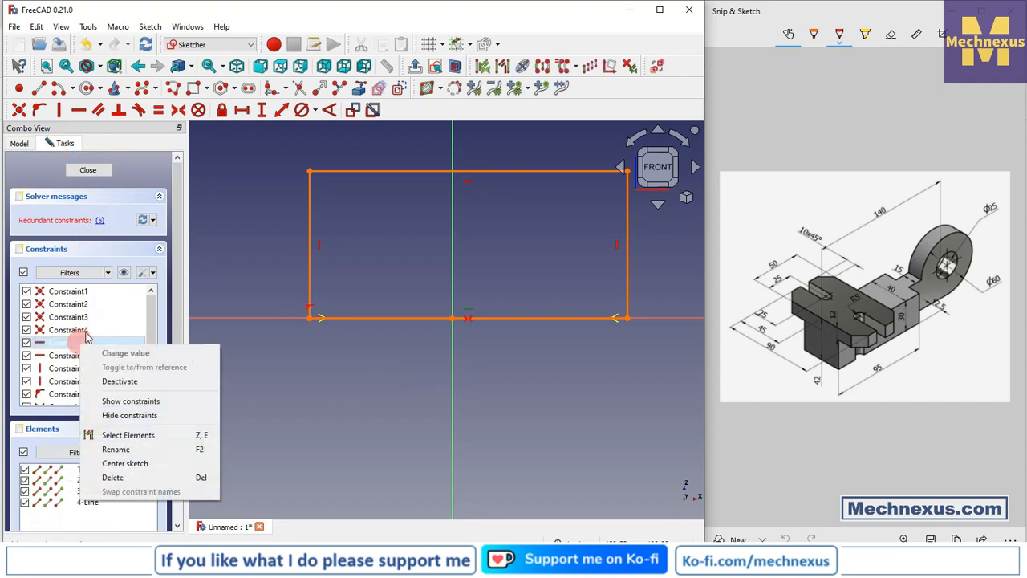
click(121, 475)
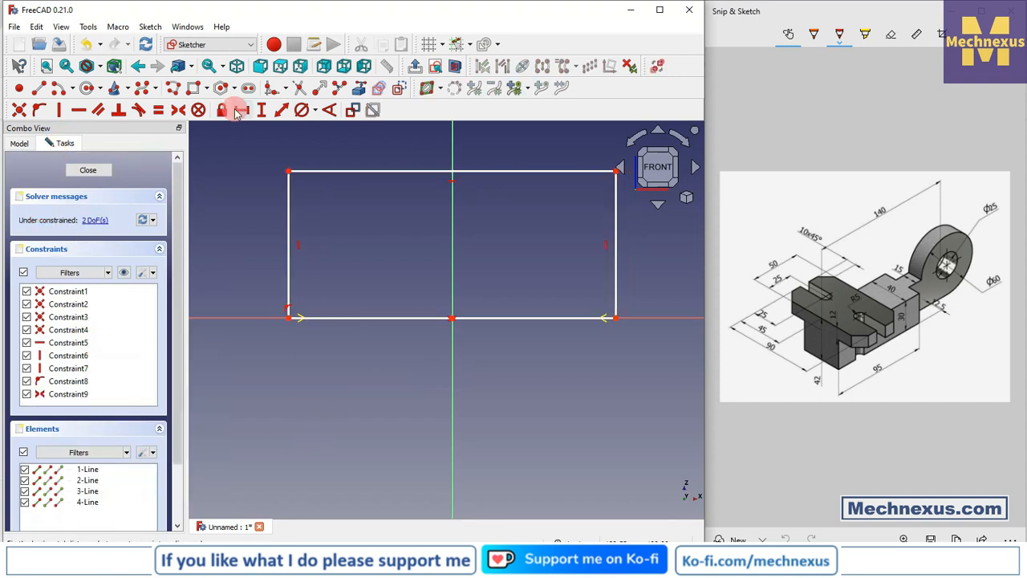
- Constrain the length of the rectangle's lower edge to 40 mm
click(378, 319)
key(l)
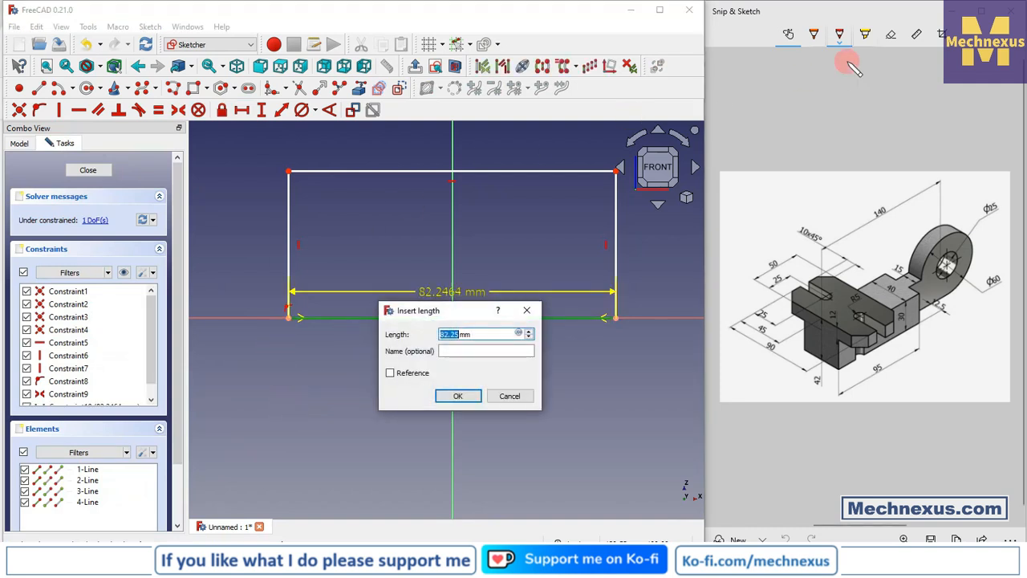
text(40)
key(Return)
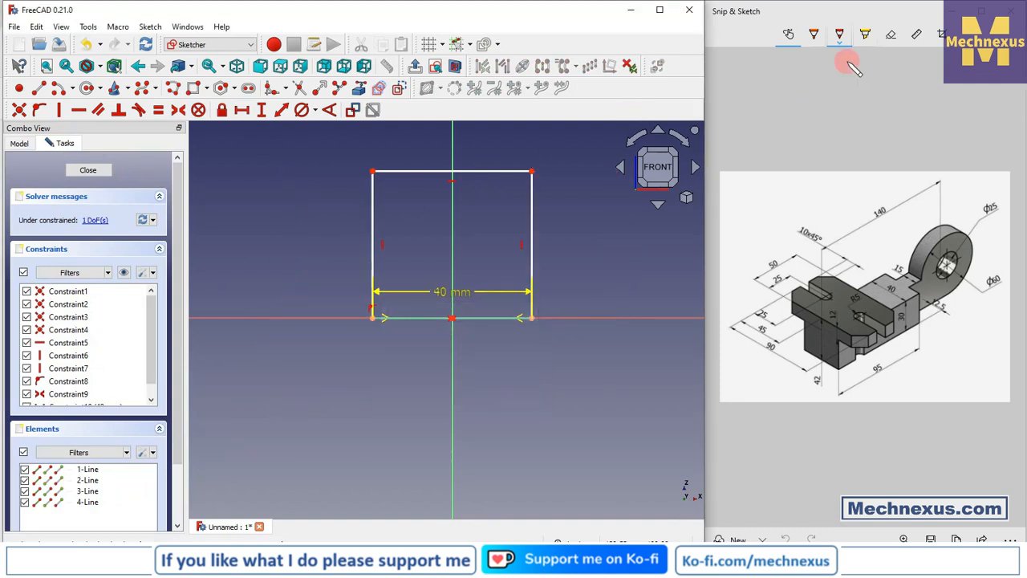
- Constrain the rectangle's height to 30 mm and close the sketch
click(262, 110)
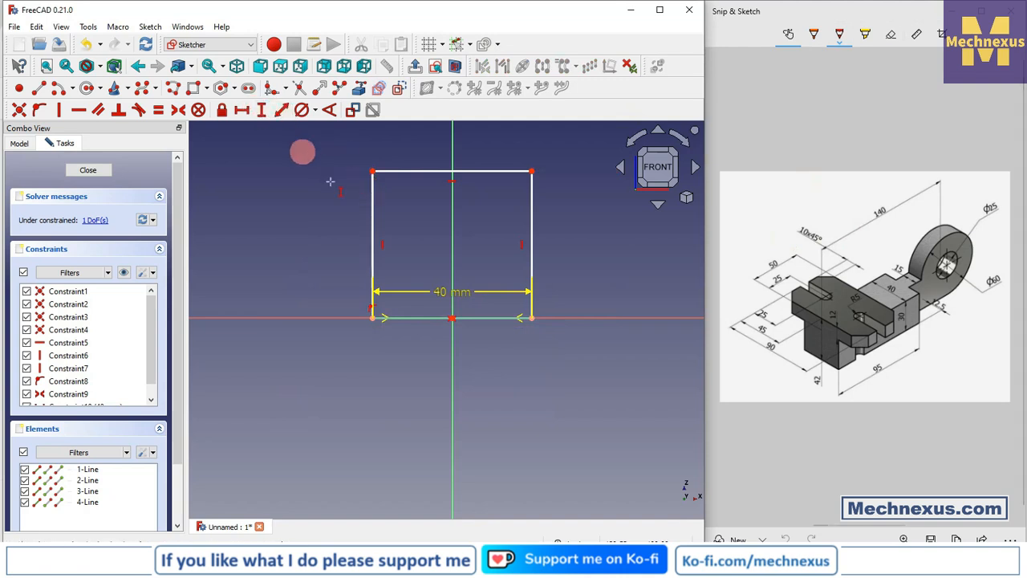
click(366, 208)
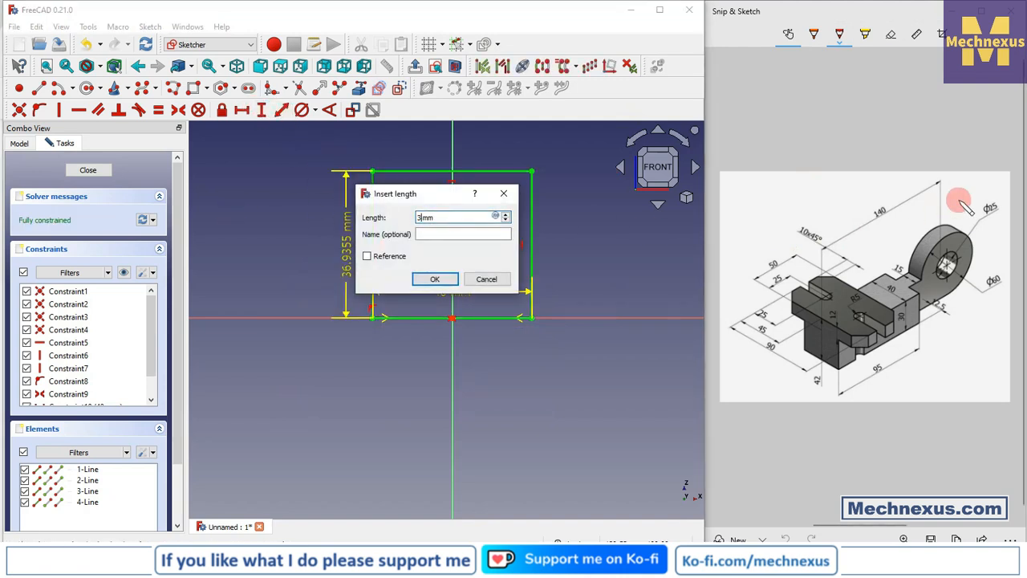
key(Return)
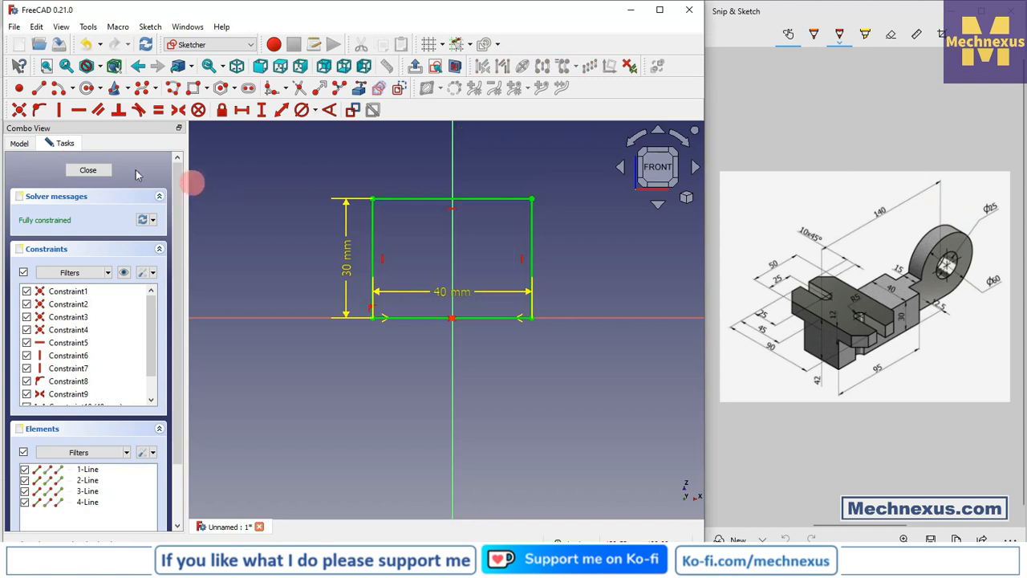
click(88, 170)
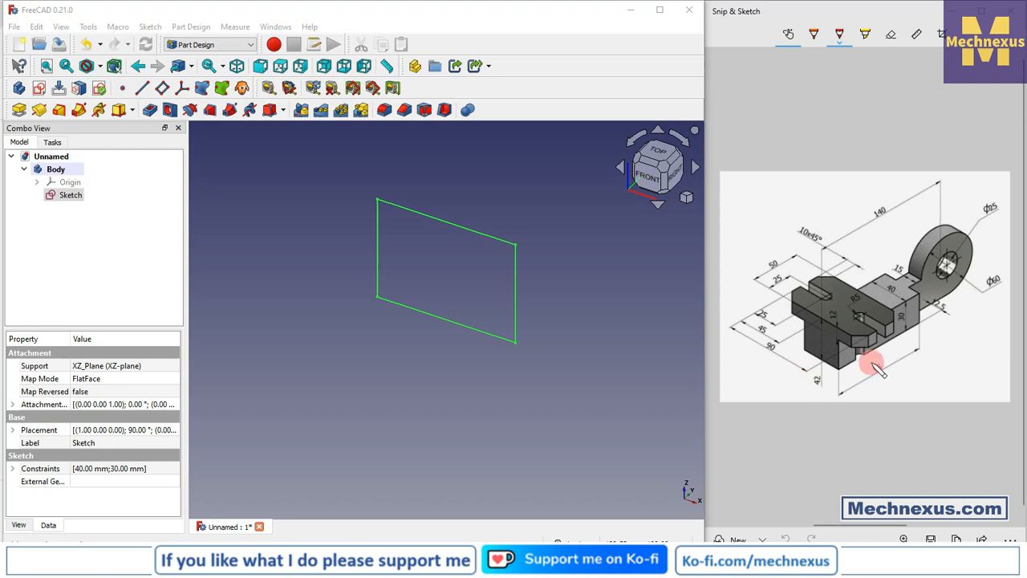
- Pad the rectangle sketch 95 mm in the reversed direction
click(266, 360)
key(0)
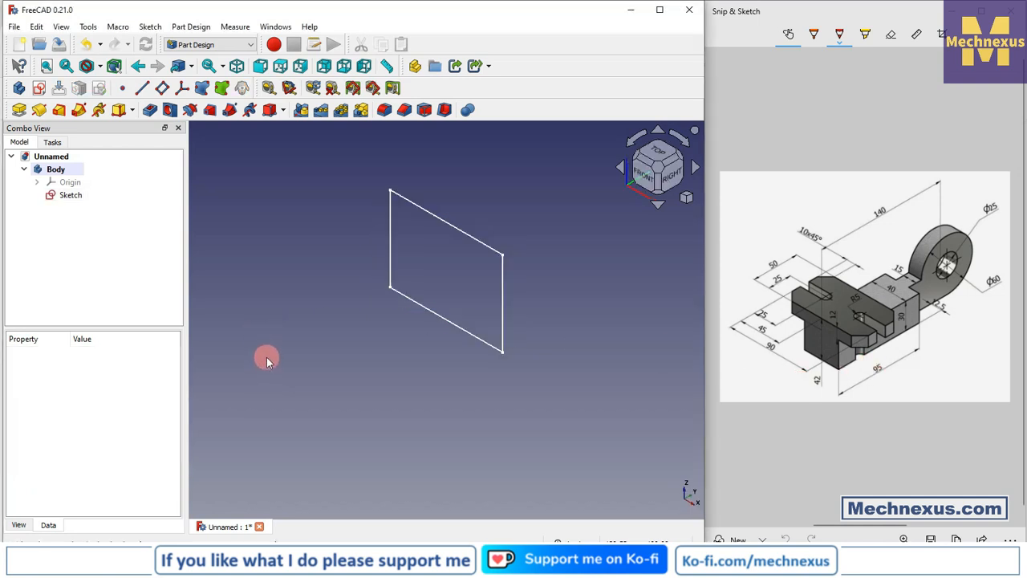
click(70, 195)
click(22, 111)
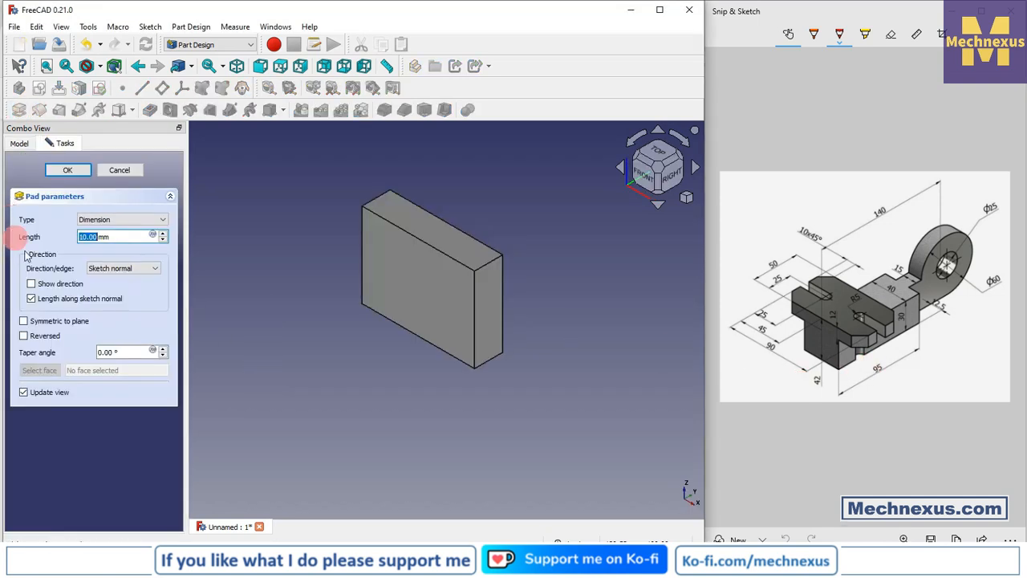
click(23, 335)
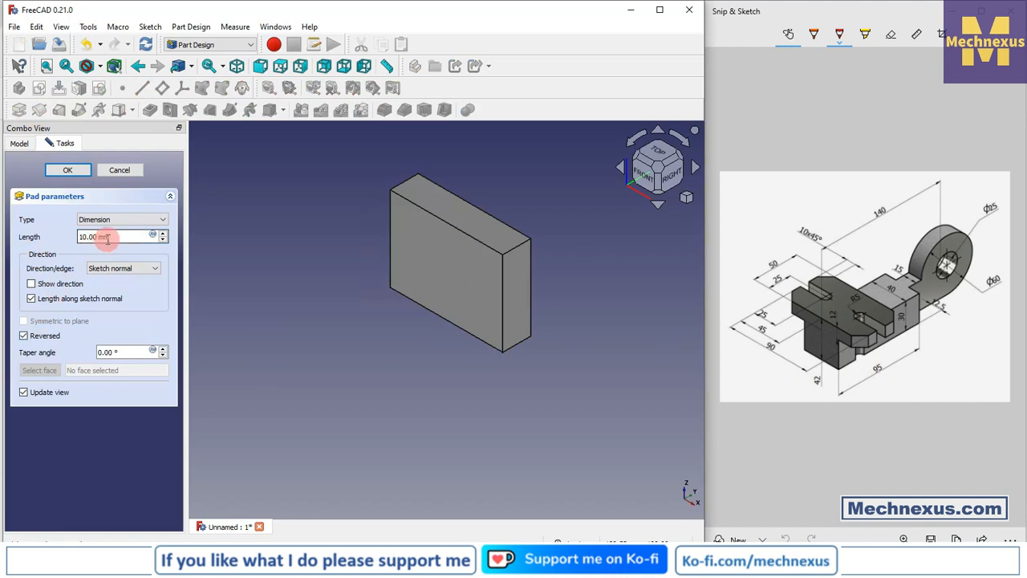
drag(106, 237, 45, 236)
click(127, 236)
drag(127, 236, 39, 241)
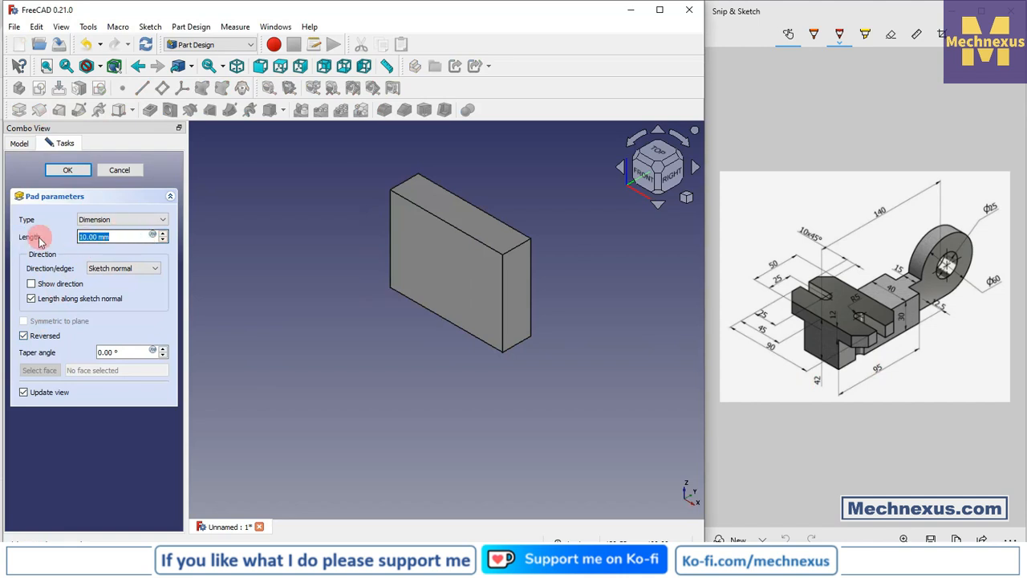
text(95)
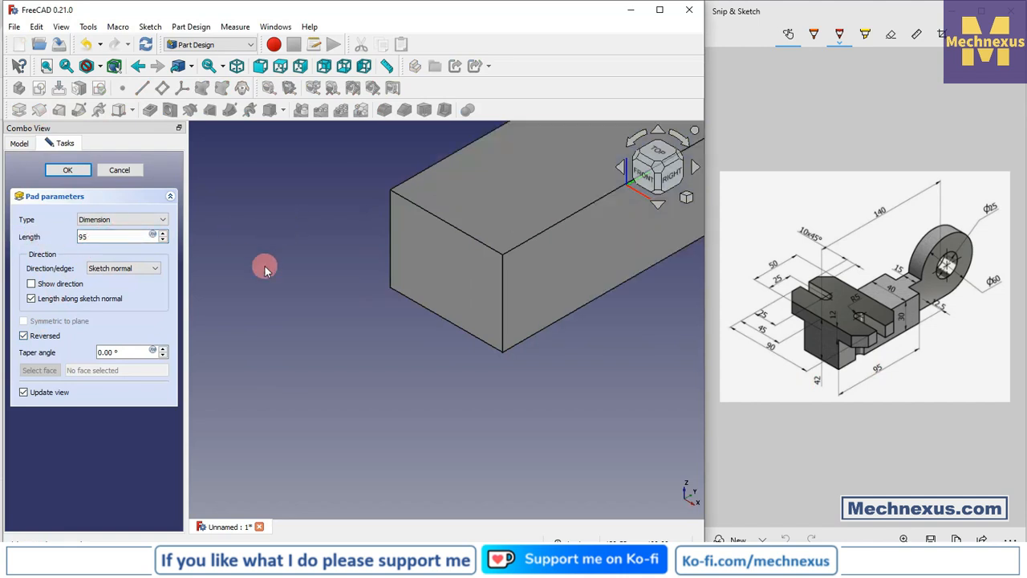
scroll(289, 286, down, 2)
click(68, 169)
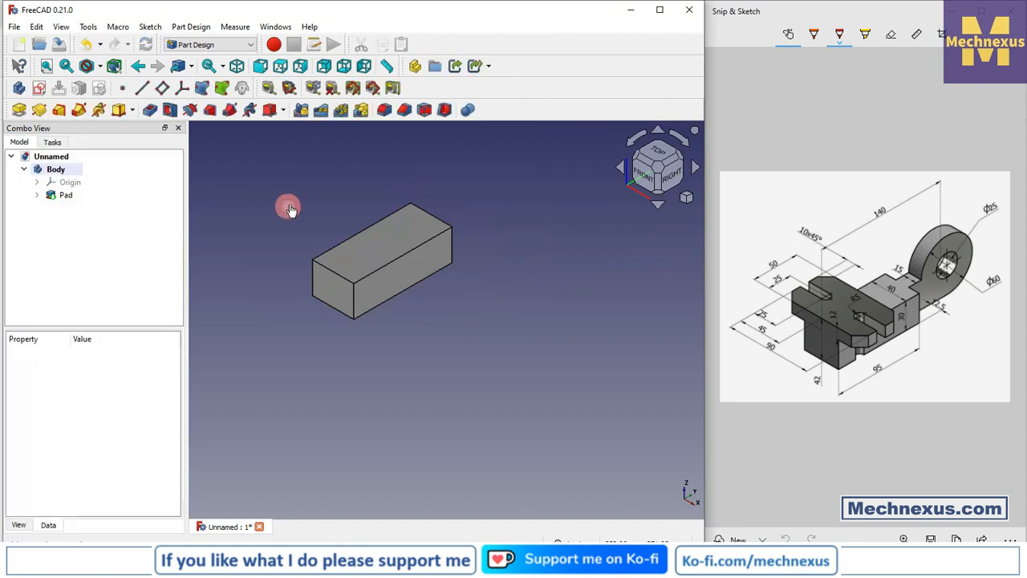
scroll(292, 202, up, 3)
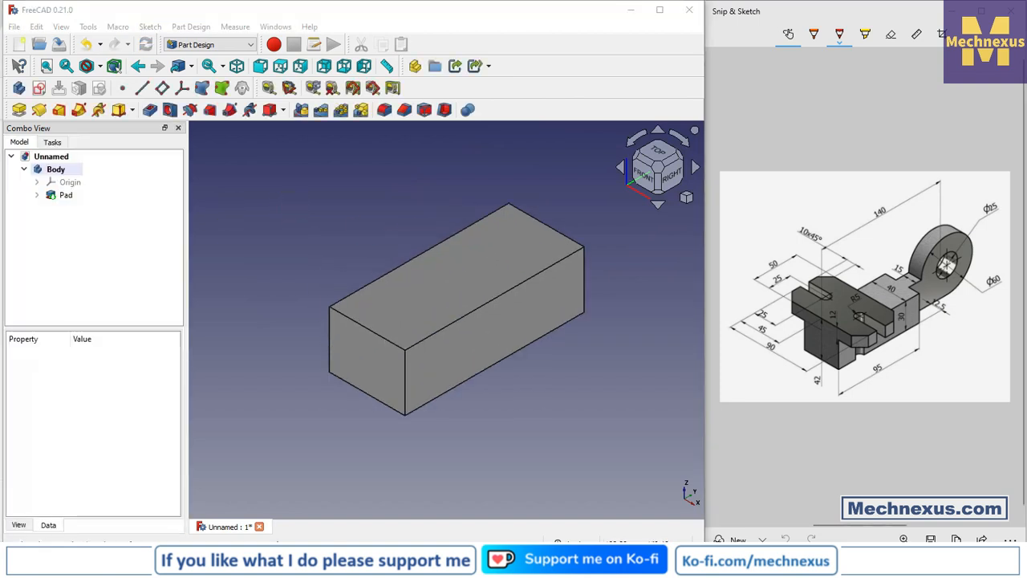
- Create a new sketch on the YZ plane and hide the body's origin planes and axes
click(910, 282)
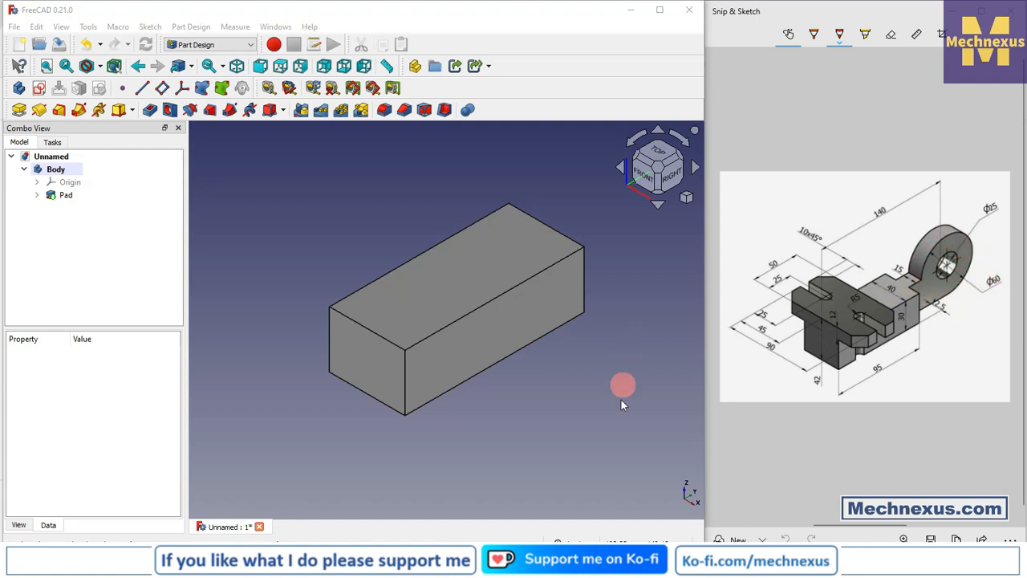
click(70, 184)
key(space)
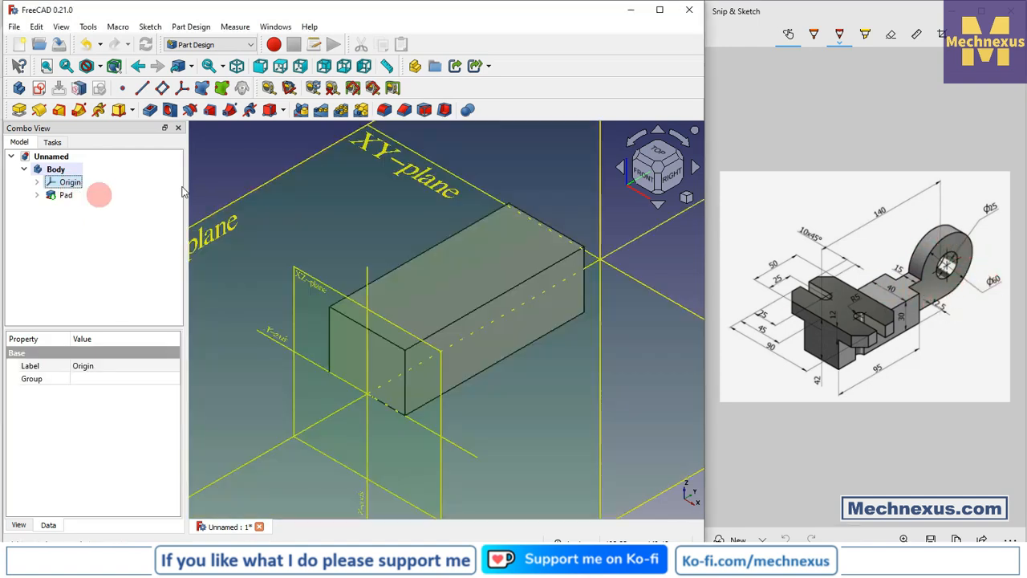
scroll(457, 178, down, 6)
click(409, 442)
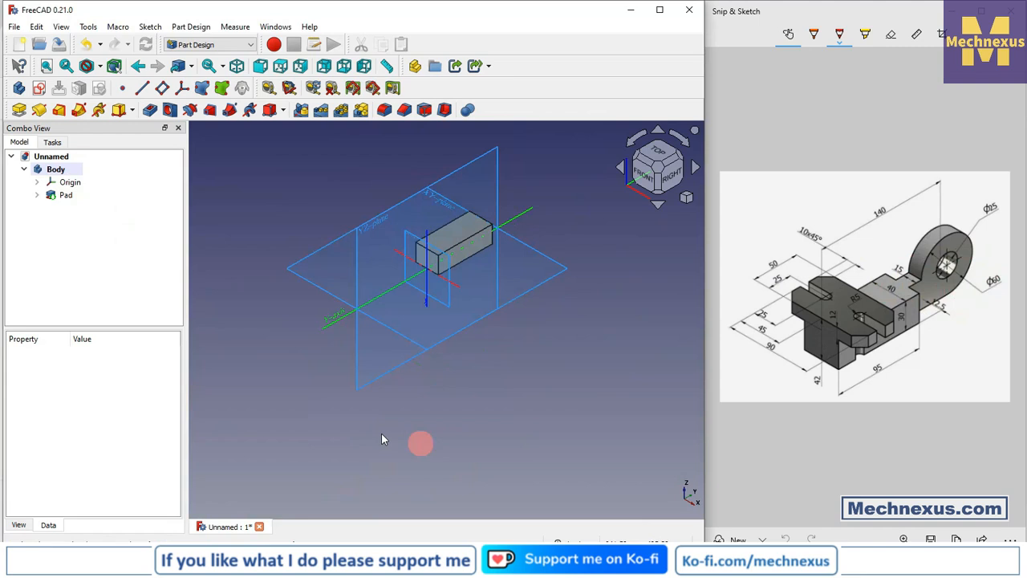
click(354, 388)
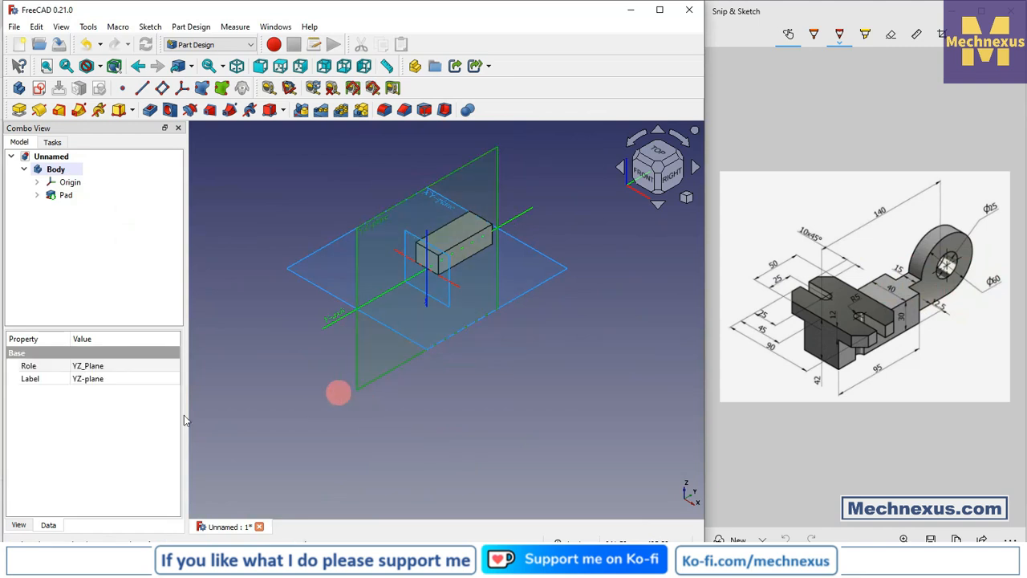
click(45, 91)
click(22, 143)
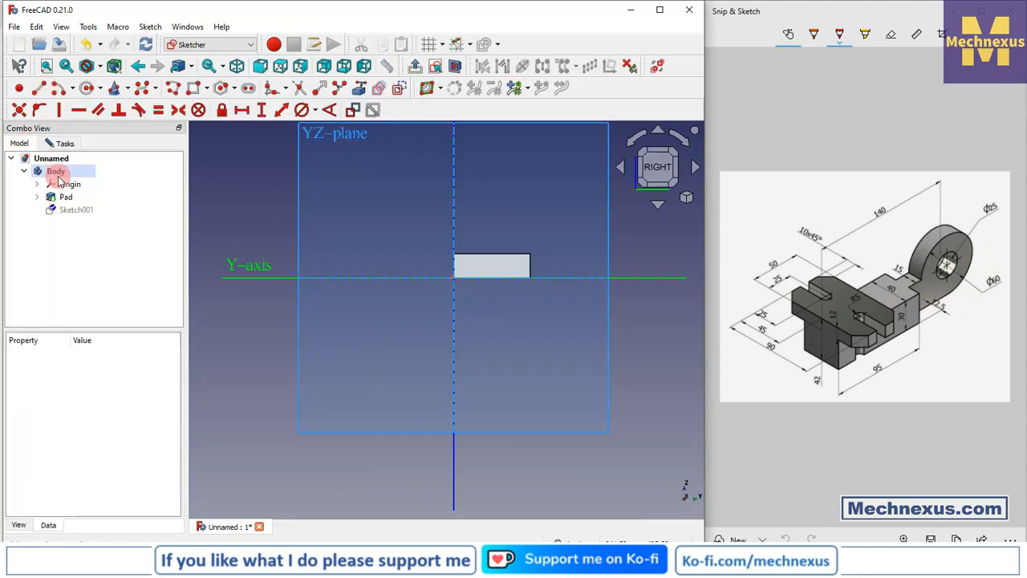
right_click(64, 184)
click(94, 189)
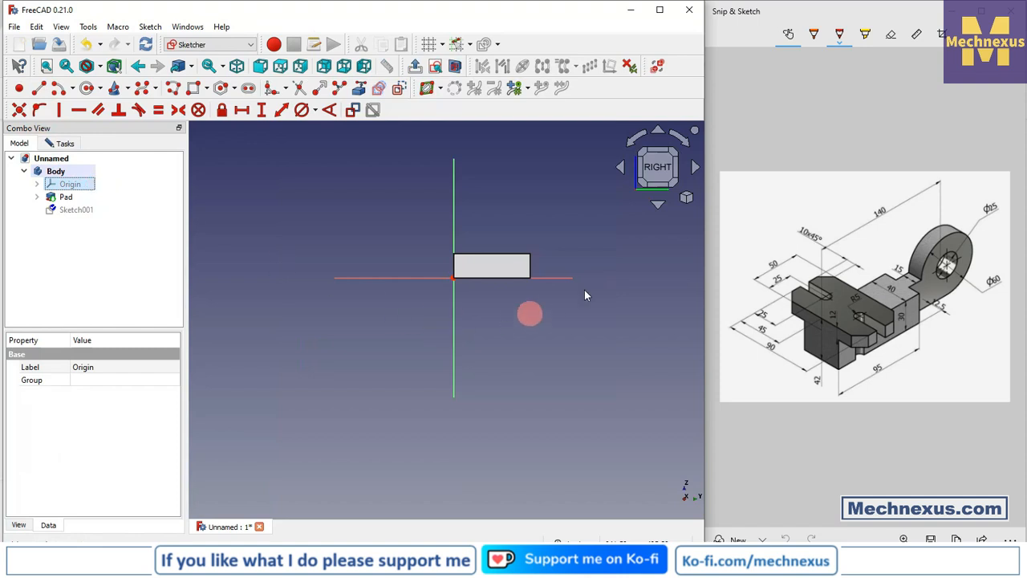
- Project the block's vertical edge farthest from the sketch origin into the sketch as external geometry
scroll(588, 259, up, 2)
scroll(588, 258, up, 1)
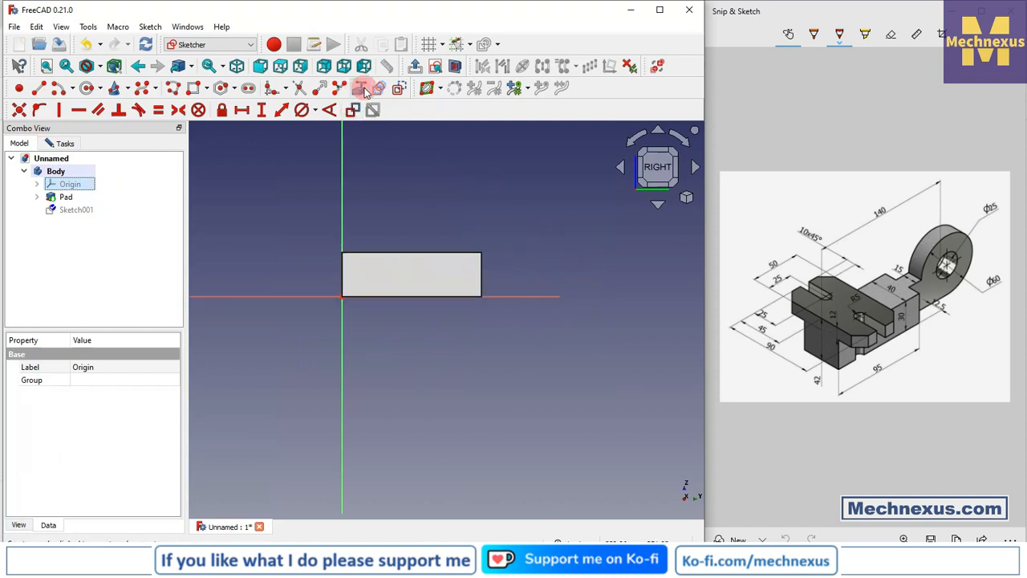
click(360, 87)
click(483, 266)
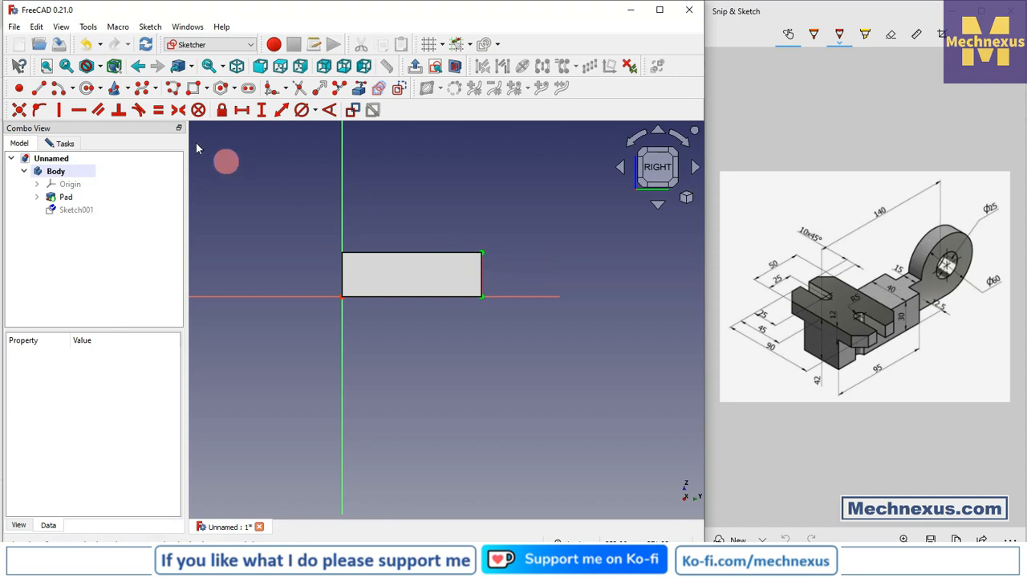
- Switch the display style to Wireframe
click(100, 66)
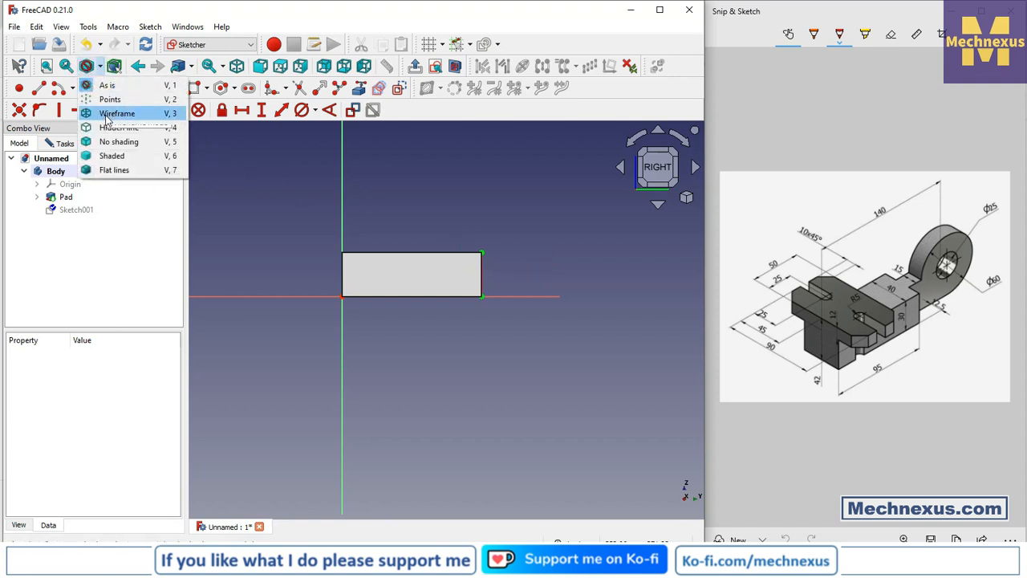
click(113, 113)
scroll(492, 223, up, 1)
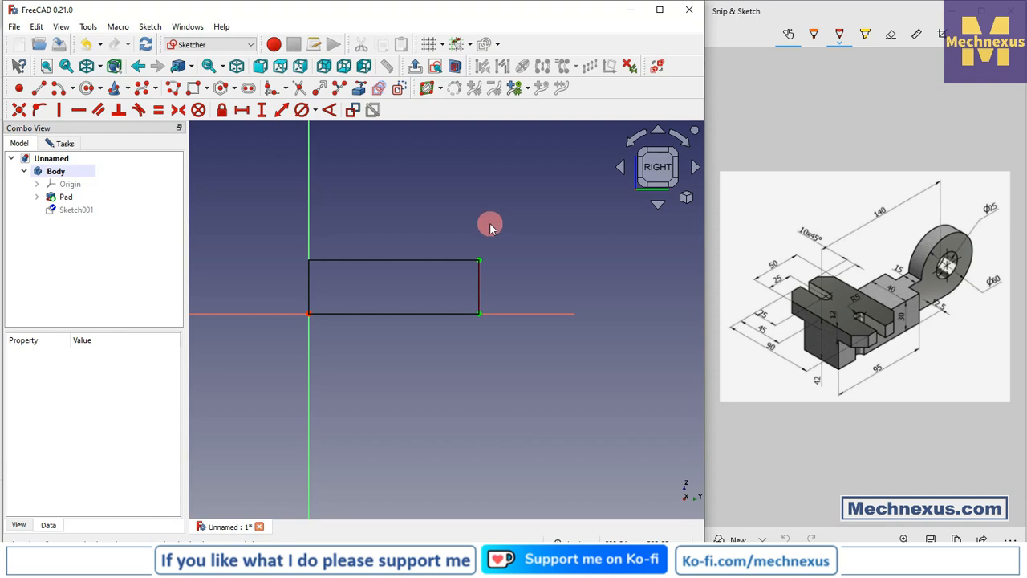
- Draw a vertical line along the projected edge, from the block's upper corner to its lower corner
click(38, 90)
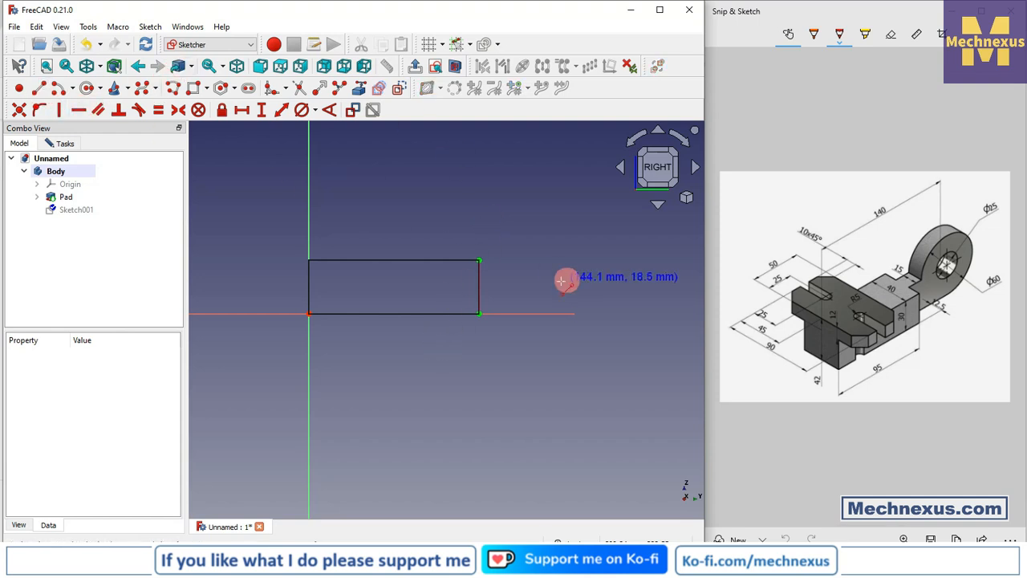
click(479, 259)
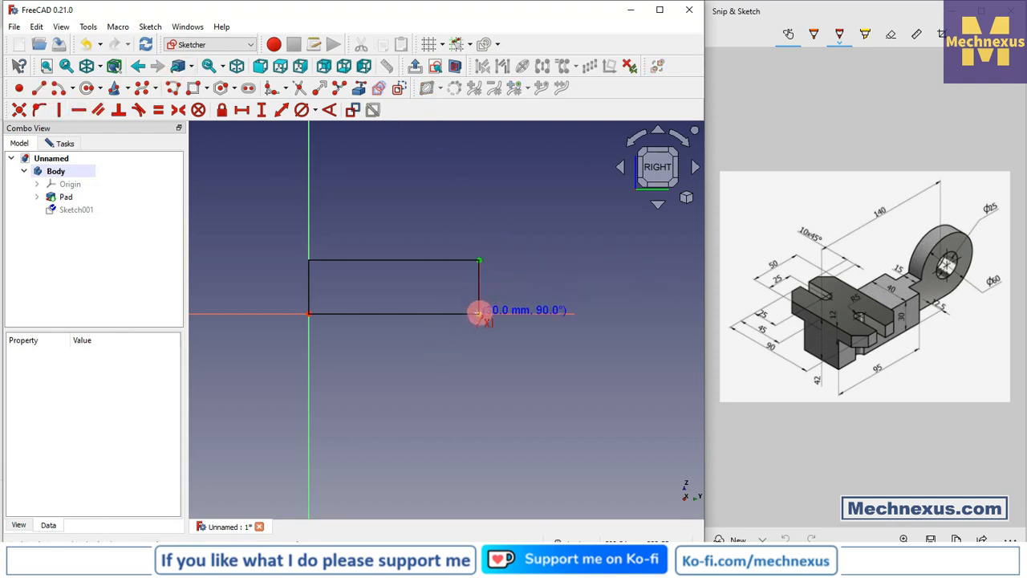
click(479, 313)
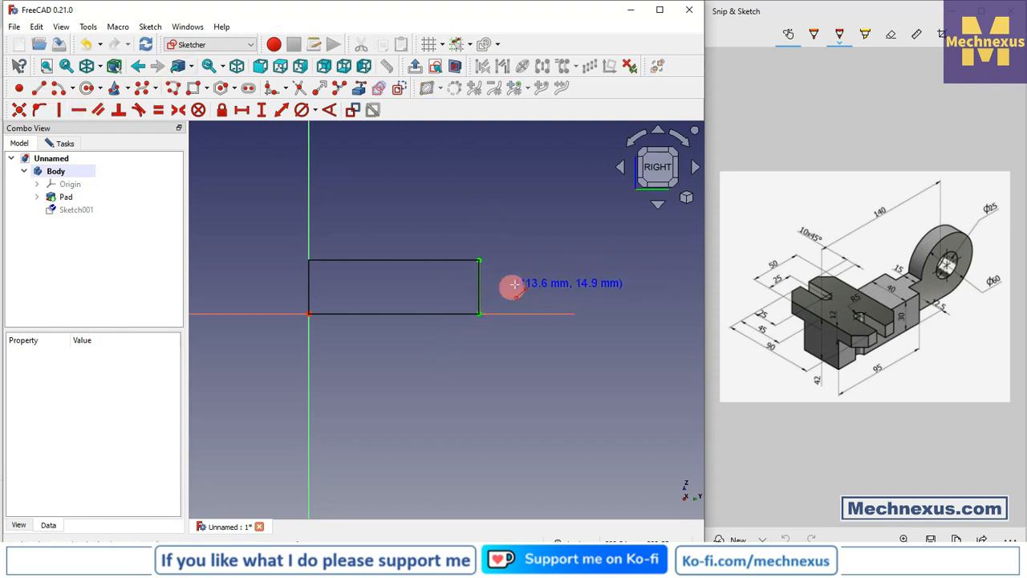
- Draw two horizontal lines outward from the projected edge's corners, the upper one about 33 mm long and the lower one longer along the horizontal axis
click(41, 90)
click(479, 313)
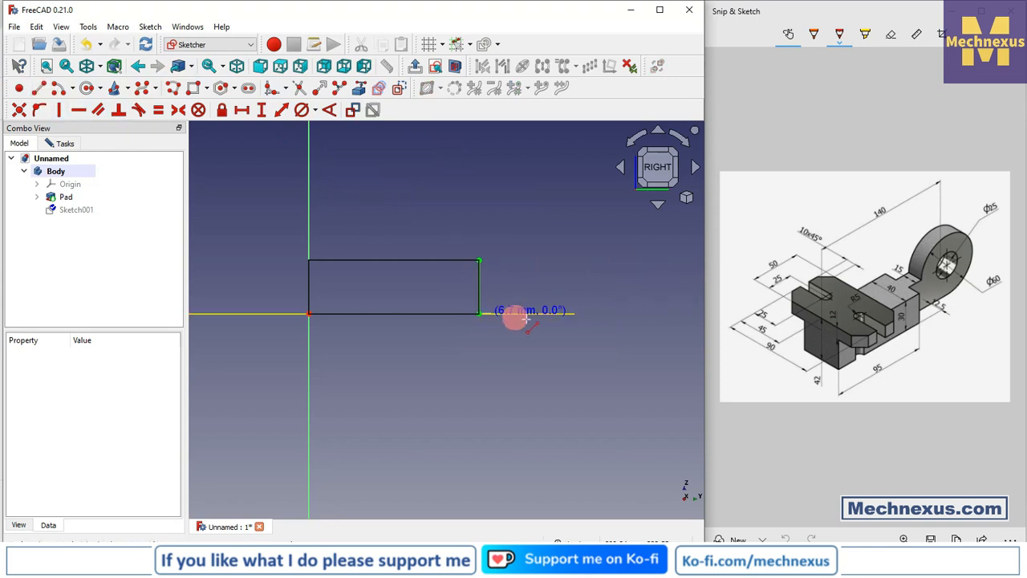
click(580, 313)
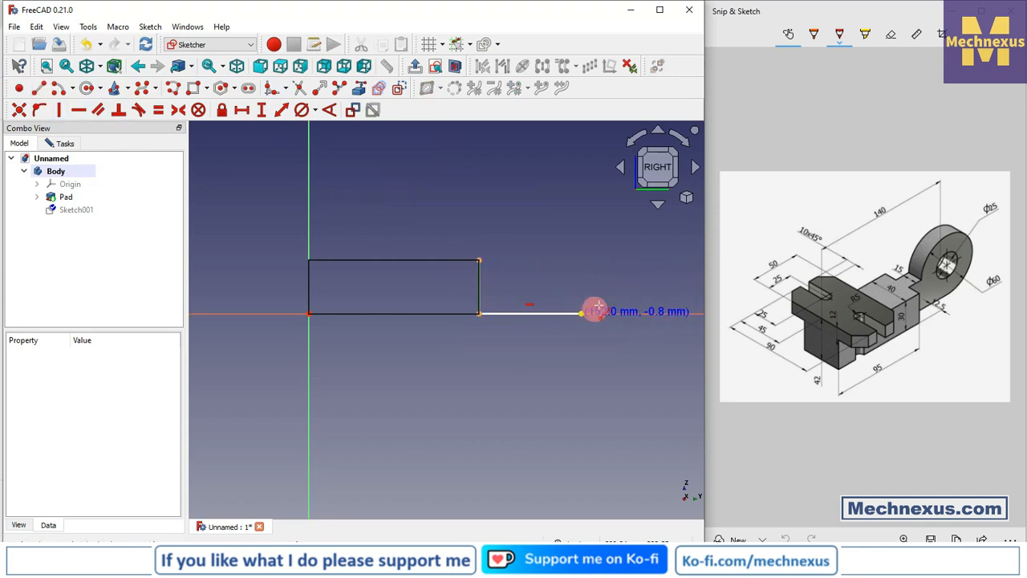
click(479, 259)
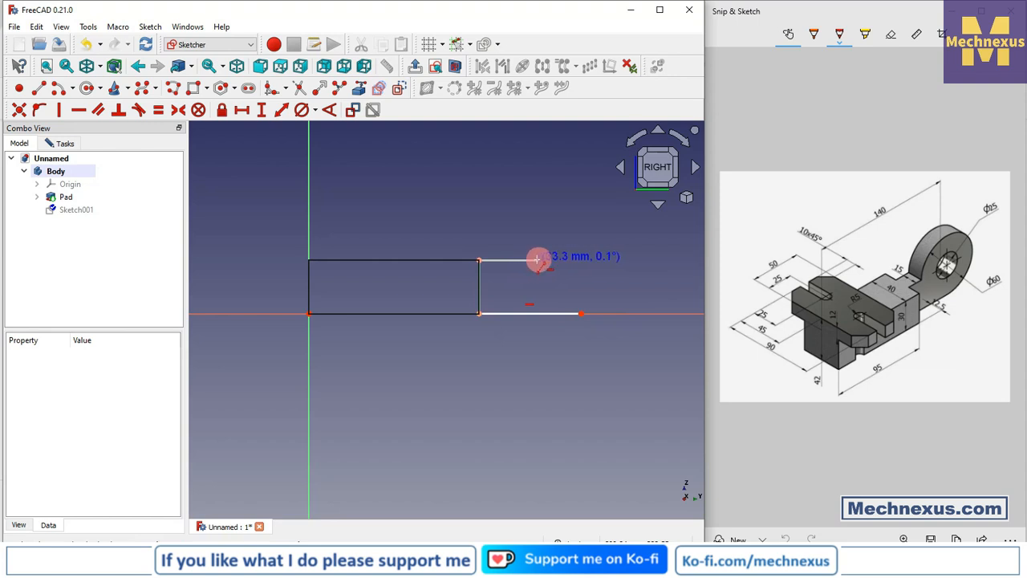
click(539, 259)
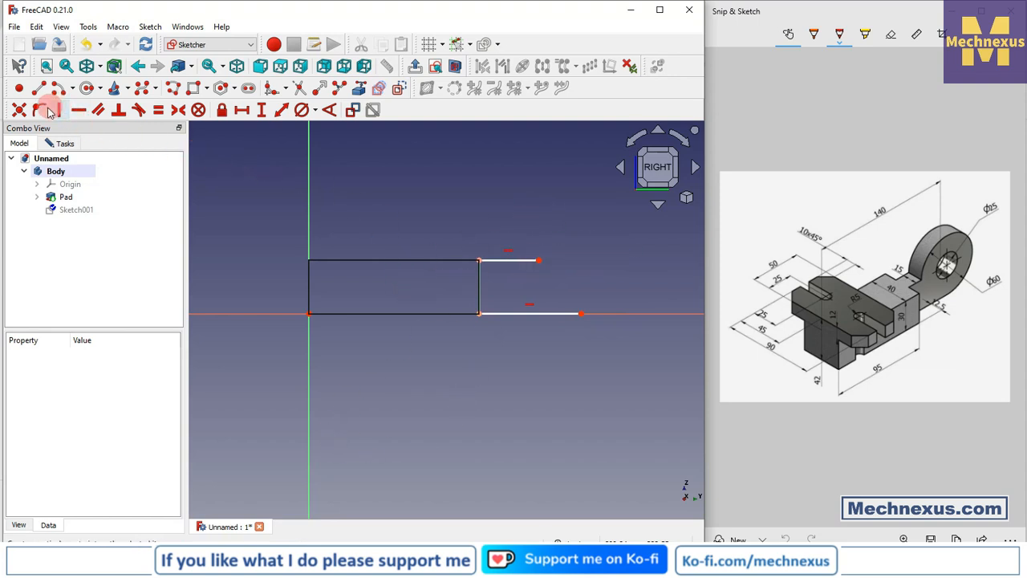
- Join the free ends of the two horizontal lines with an outward-bulging arc by end points and rim point
click(72, 87)
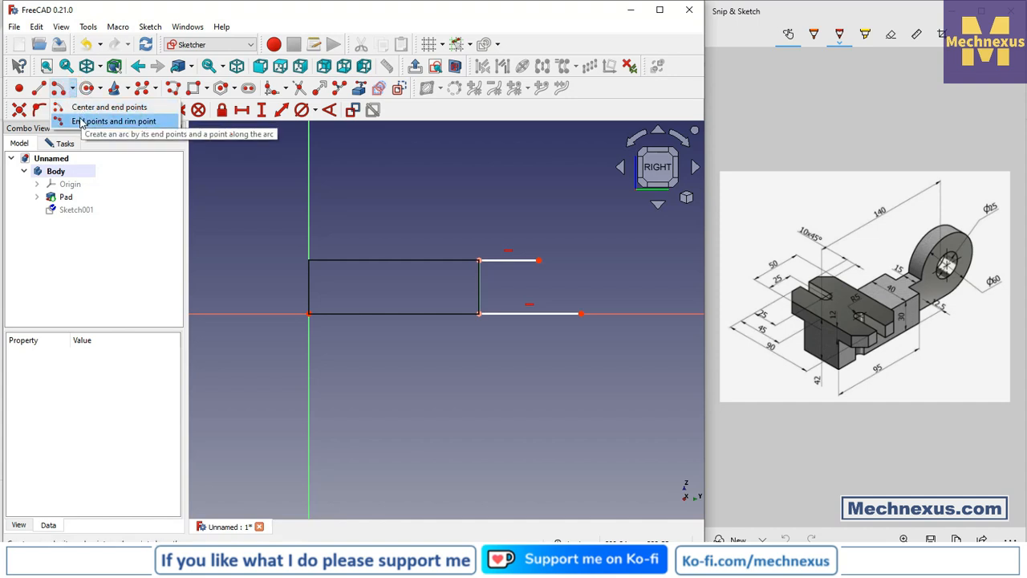
click(97, 122)
click(538, 259)
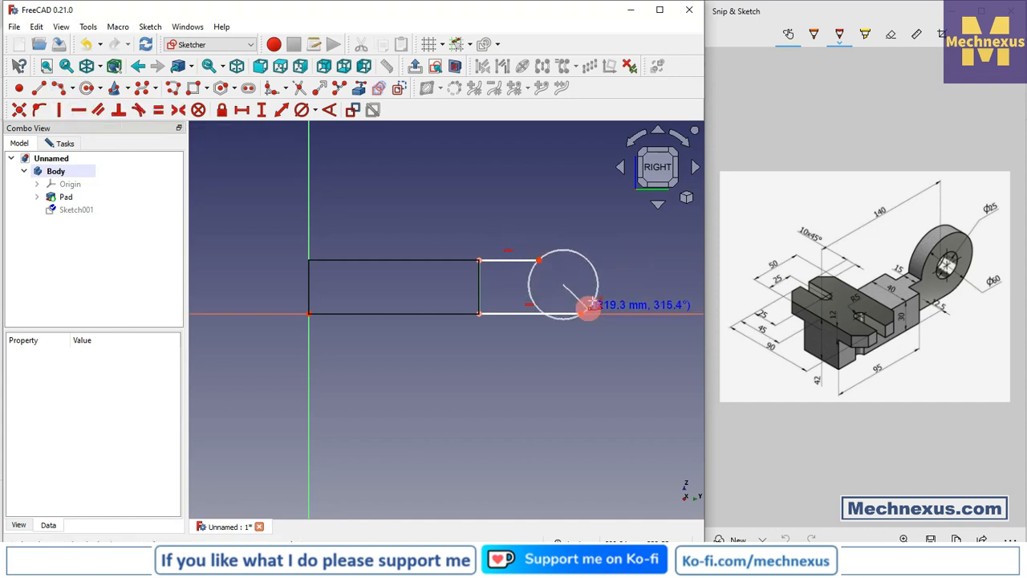
click(581, 314)
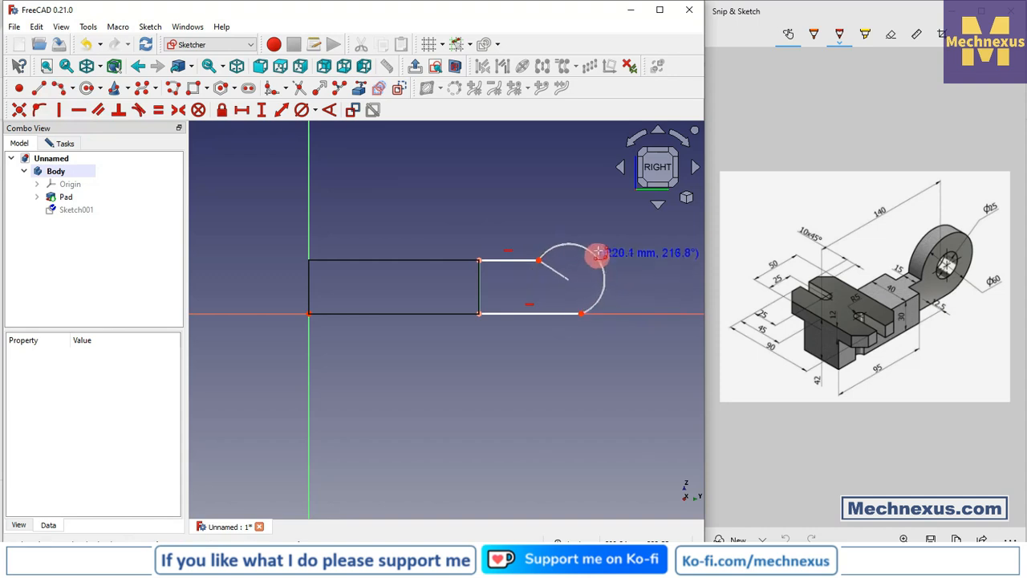
click(610, 236)
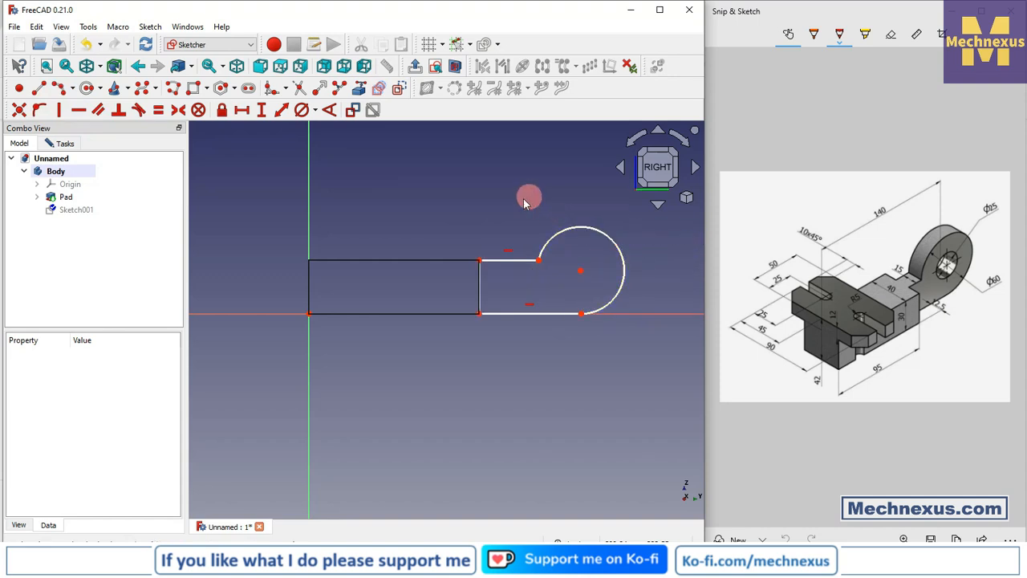
- Constrain the horizontal distance from the sketch origin to the arc's centre to 140 mm and place the dimension above the profile
click(239, 109)
click(309, 313)
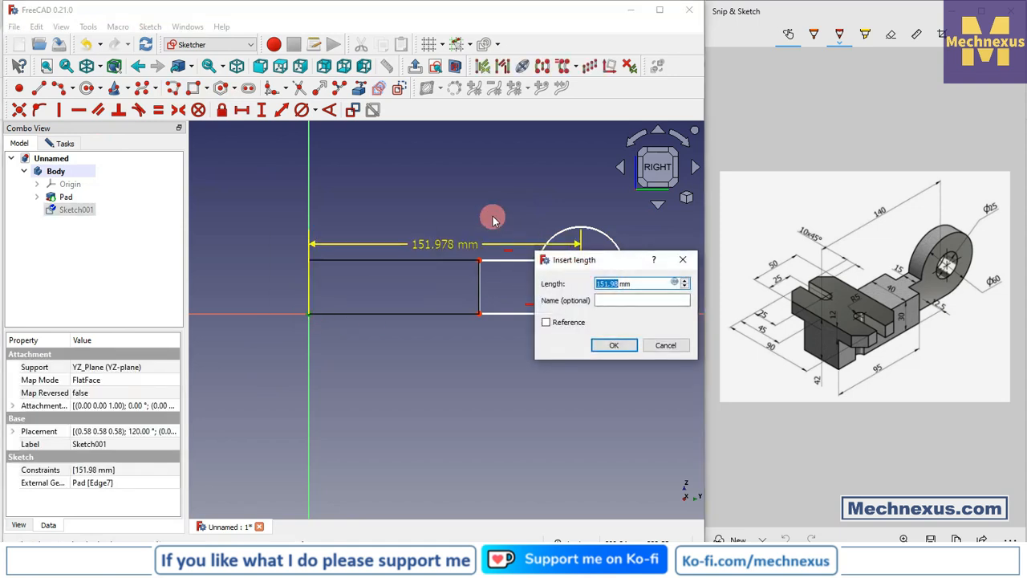
text(0)
key(Return)
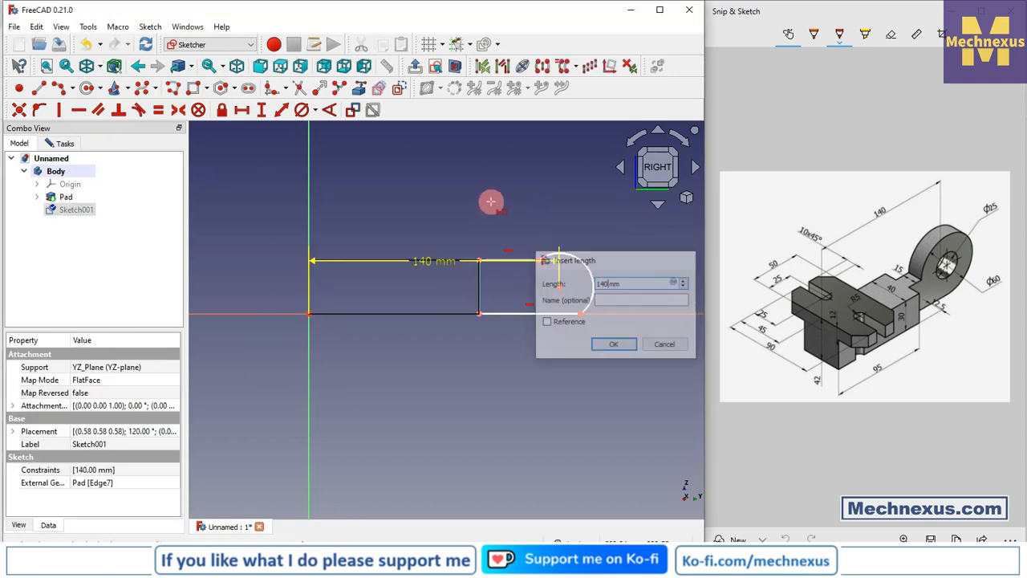
mouse_move(449, 260)
mouse_down()
mouse_move(428, 266)
mouse_move(433, 218)
mouse_up()
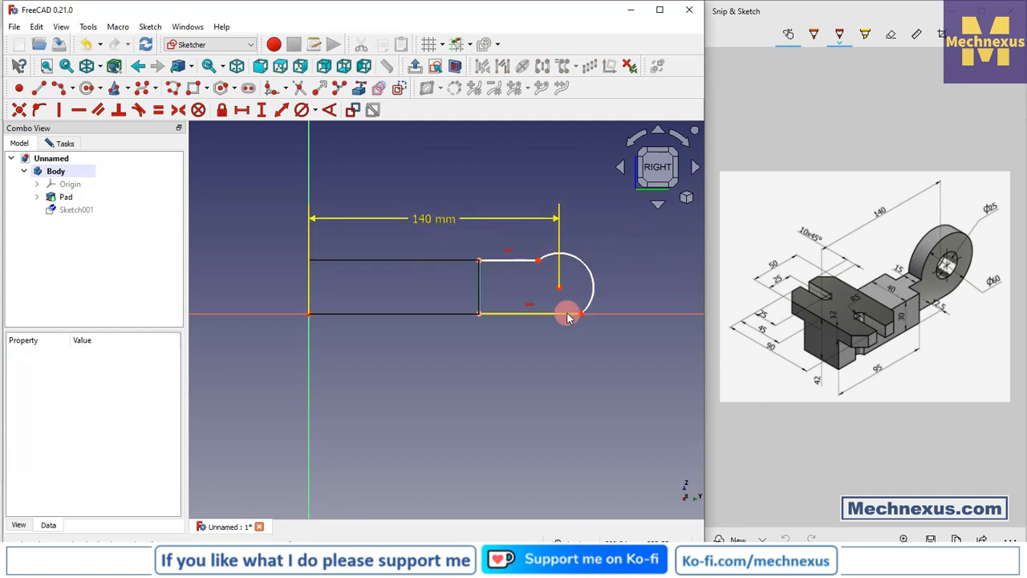
- Make the arc tangent to the lower horizontal line
click(568, 314)
click(588, 298)
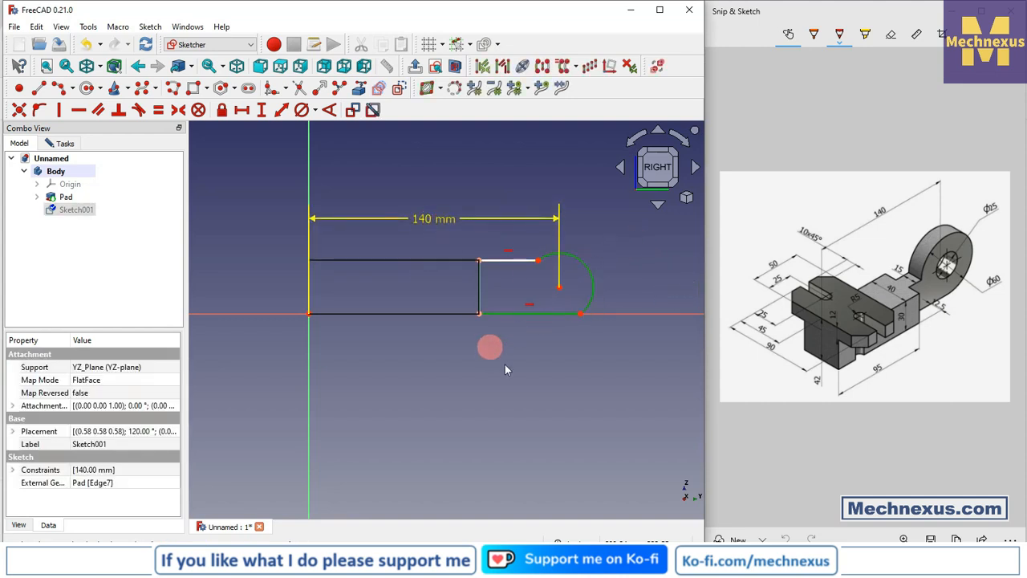
click(142, 114)
click(394, 377)
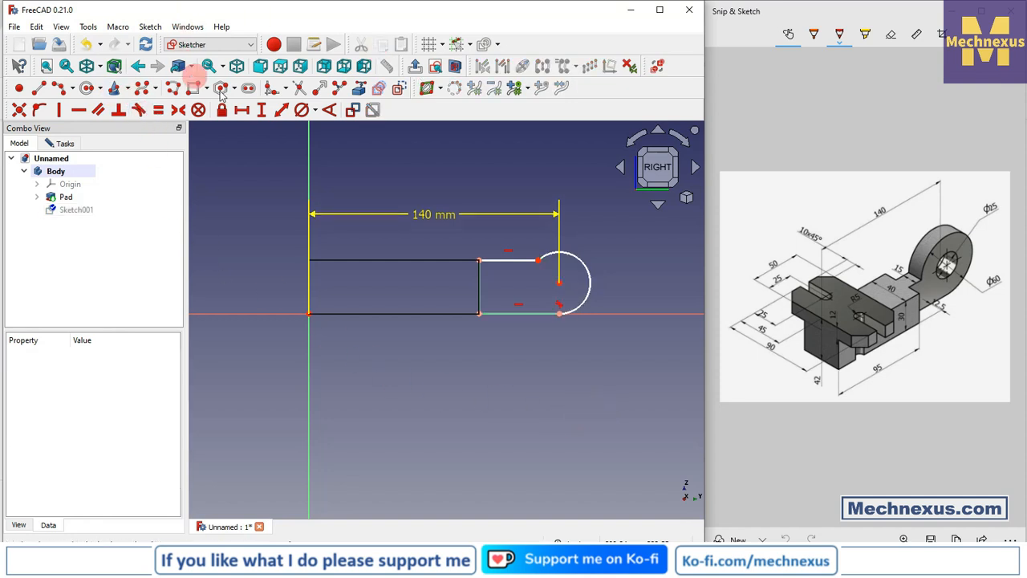
- Constrain the arc's diameter to 60 mm and close the sketch
click(302, 110)
click(589, 268)
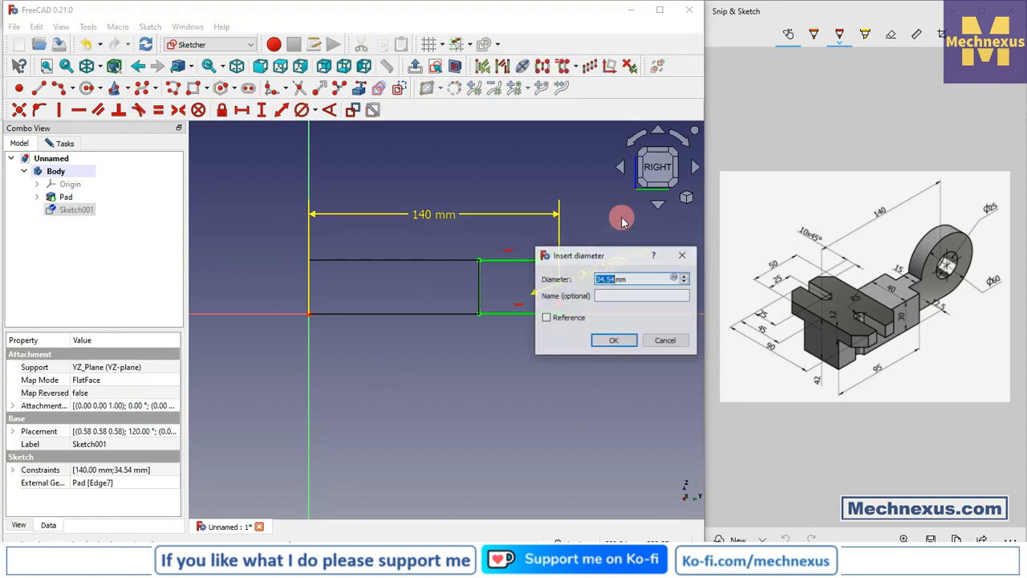
text(60mm)
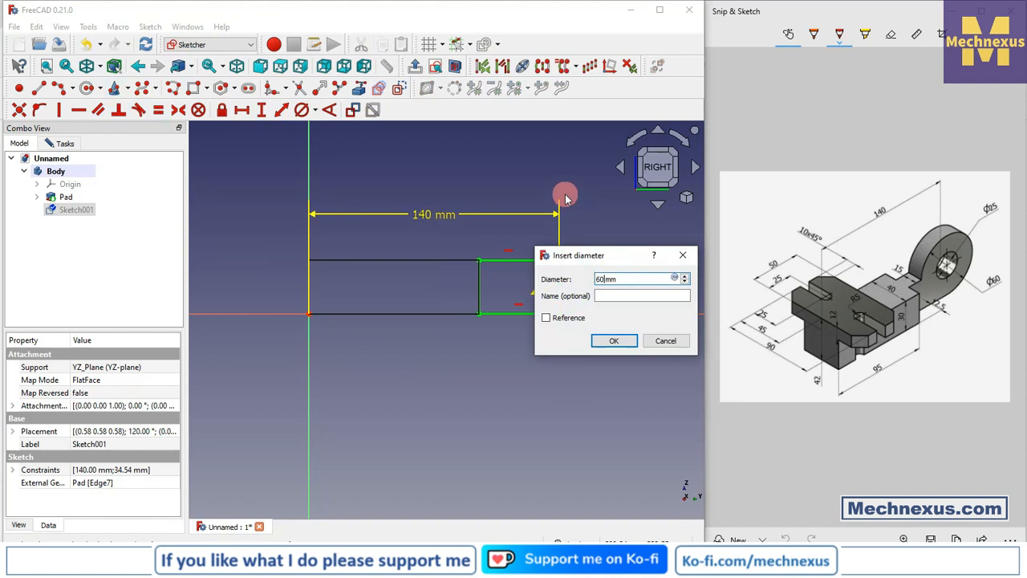
key(Return)
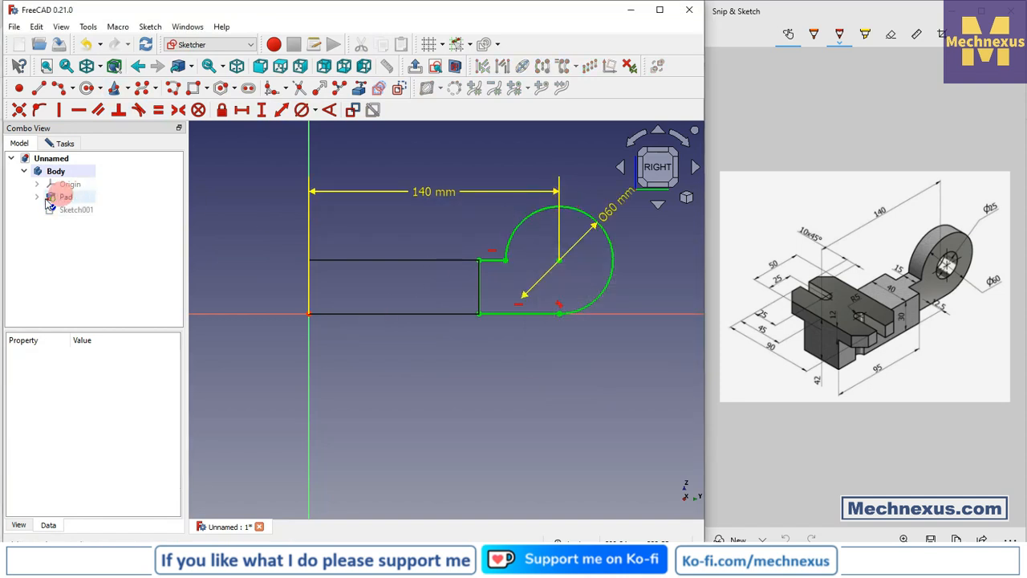
click(62, 147)
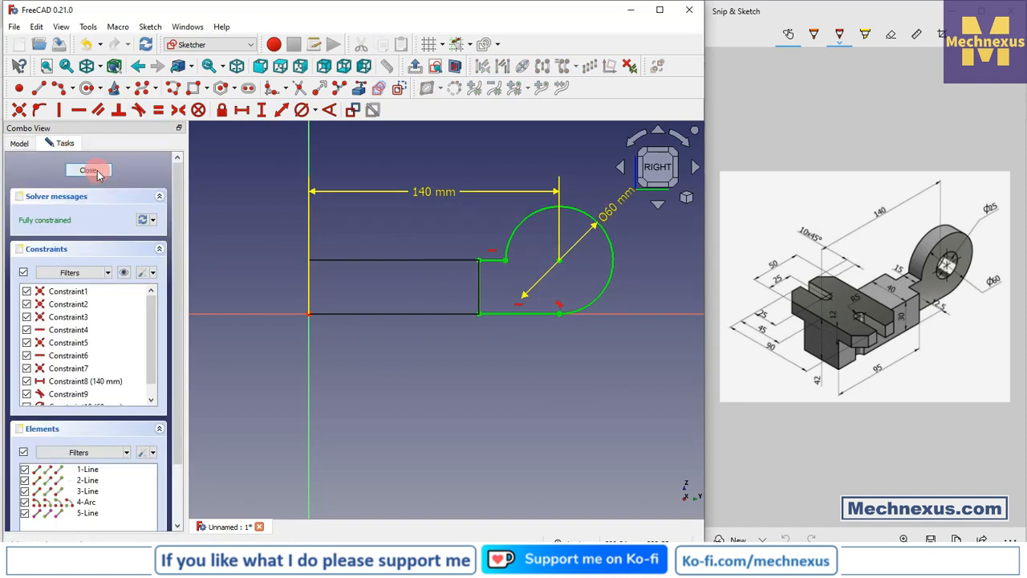
click(92, 171)
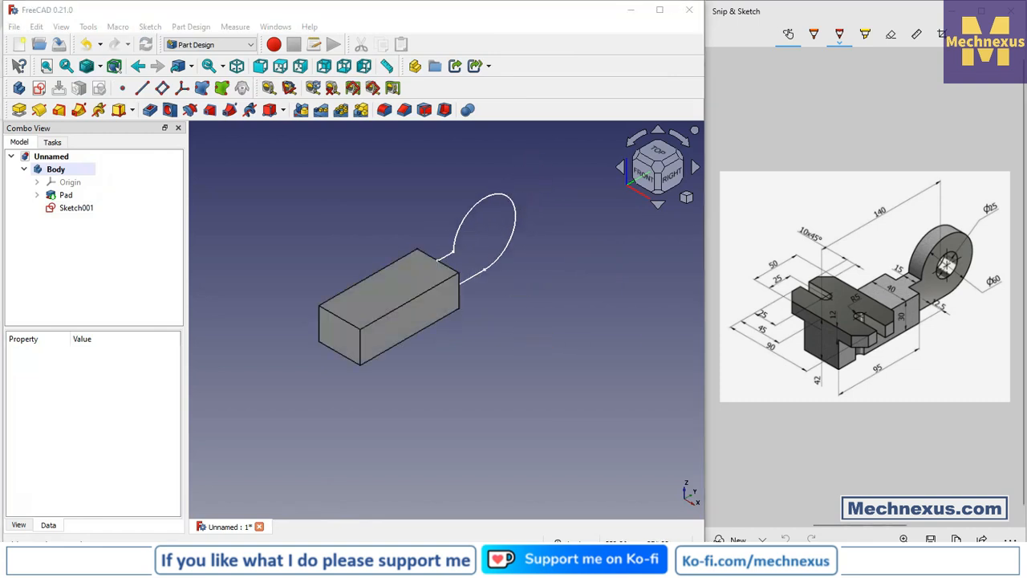
- Pad the ring-end sketch 15 mm, symmetric to its plane
click(66, 197)
click(75, 207)
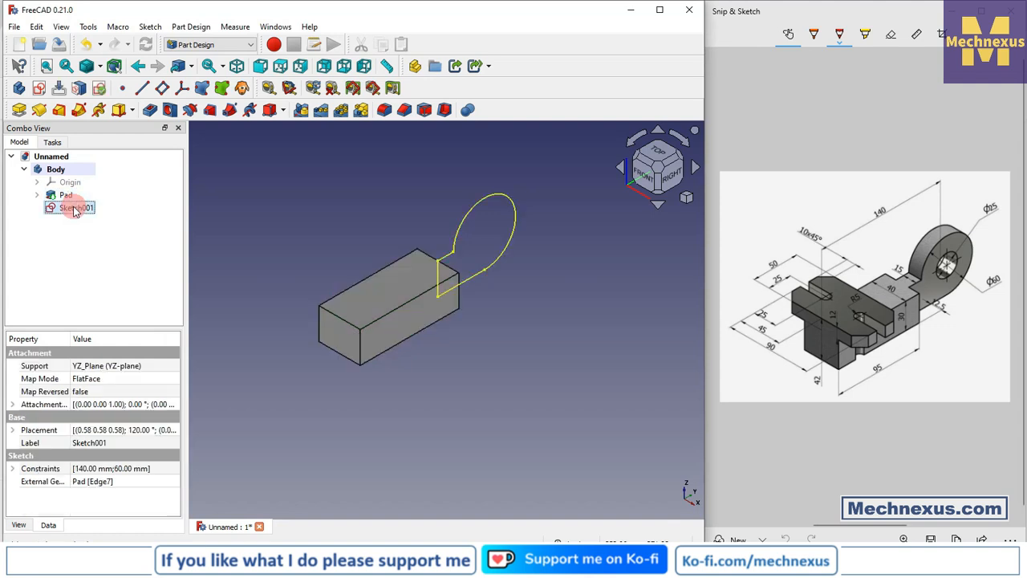
click(19, 110)
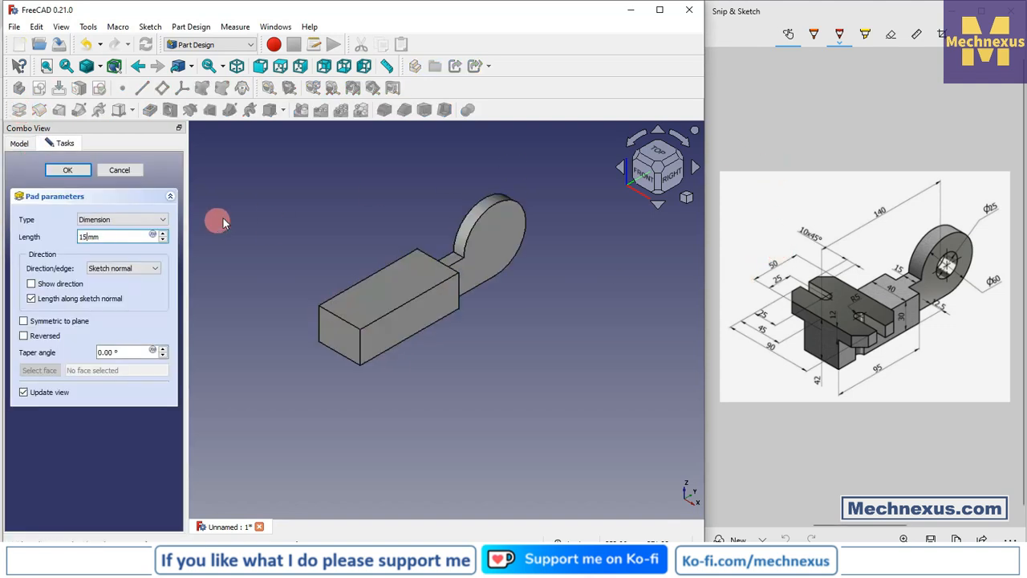
triple_click(105, 238)
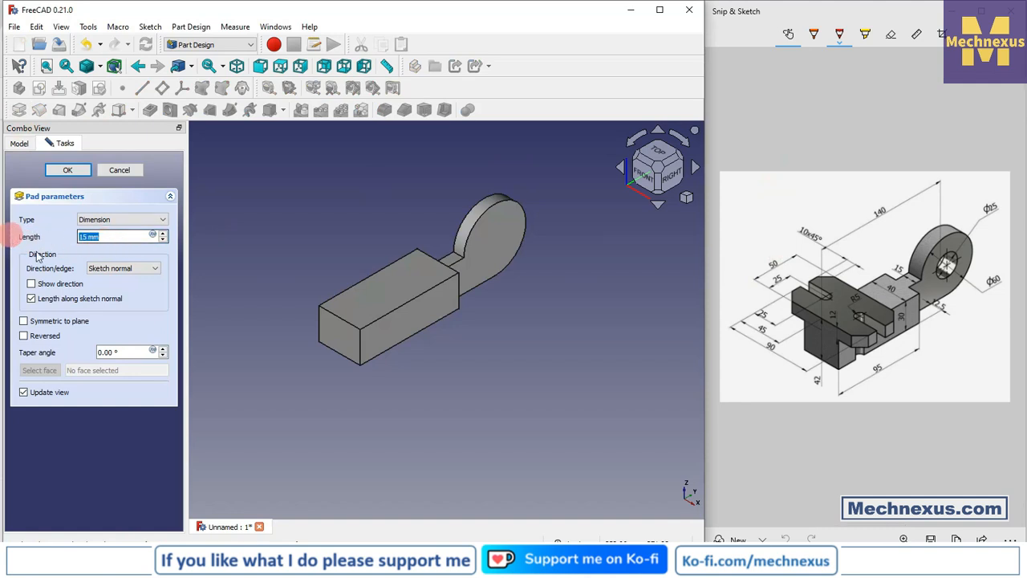
click(24, 321)
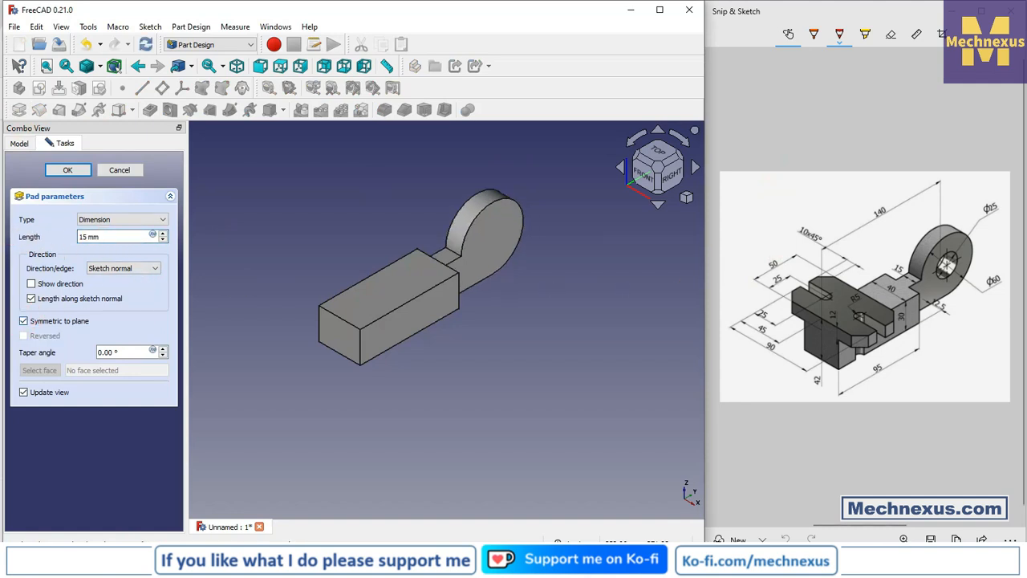
click(55, 173)
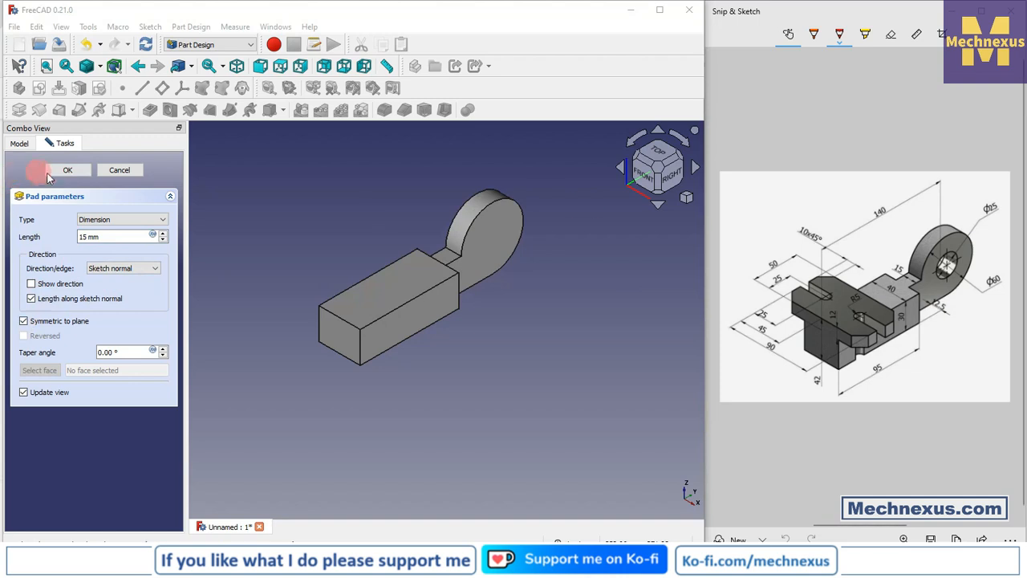
click(278, 206)
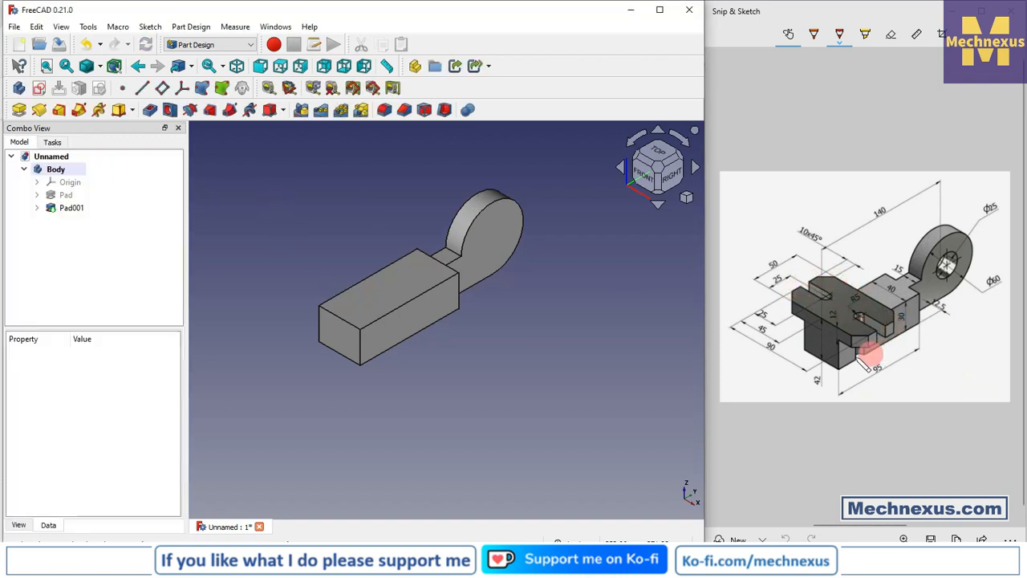
- Create a sketch on the block's top face and project the face's short edge at the origin as external geometry
click(359, 302)
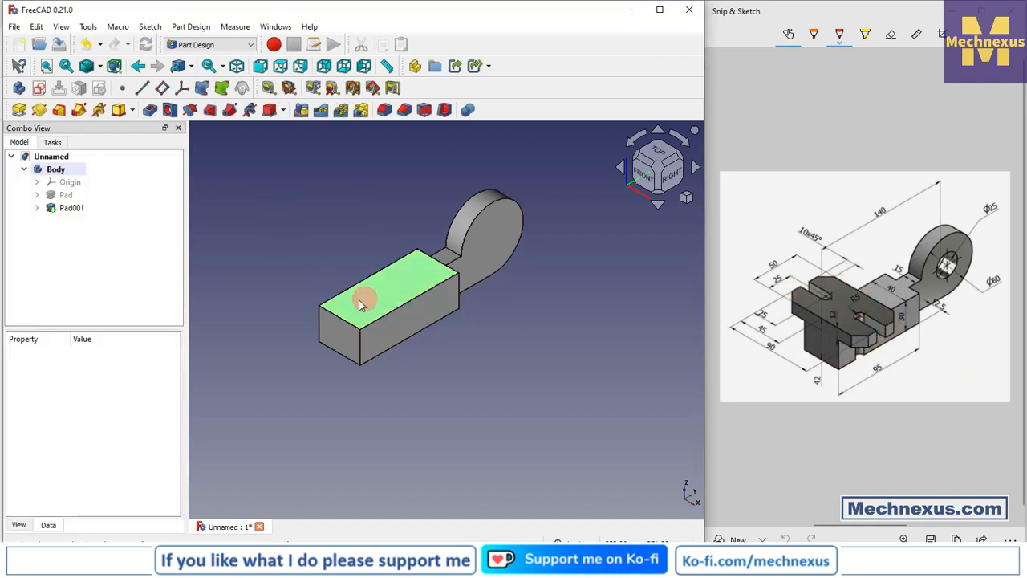
click(38, 87)
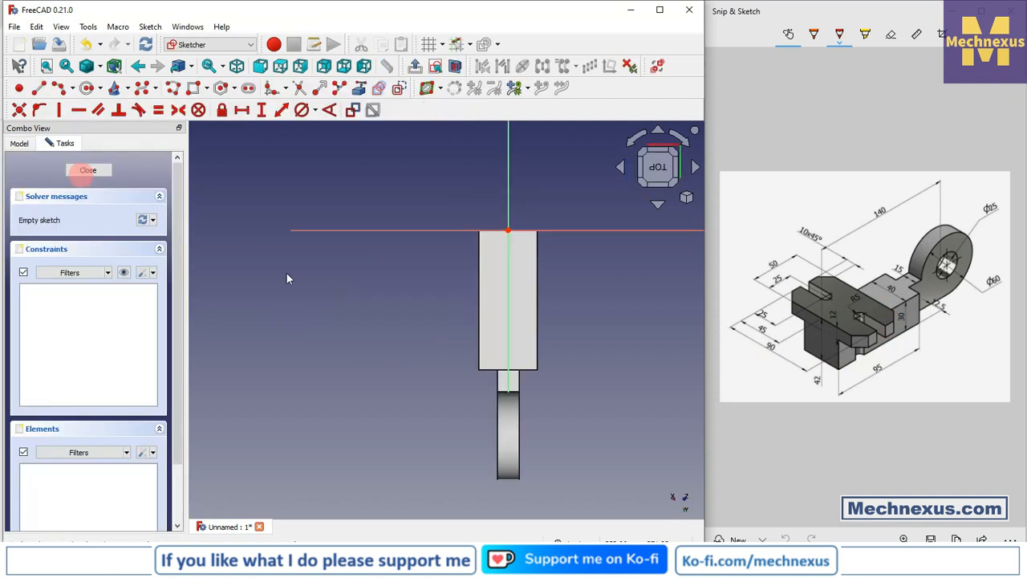
click(688, 200)
click(729, 232)
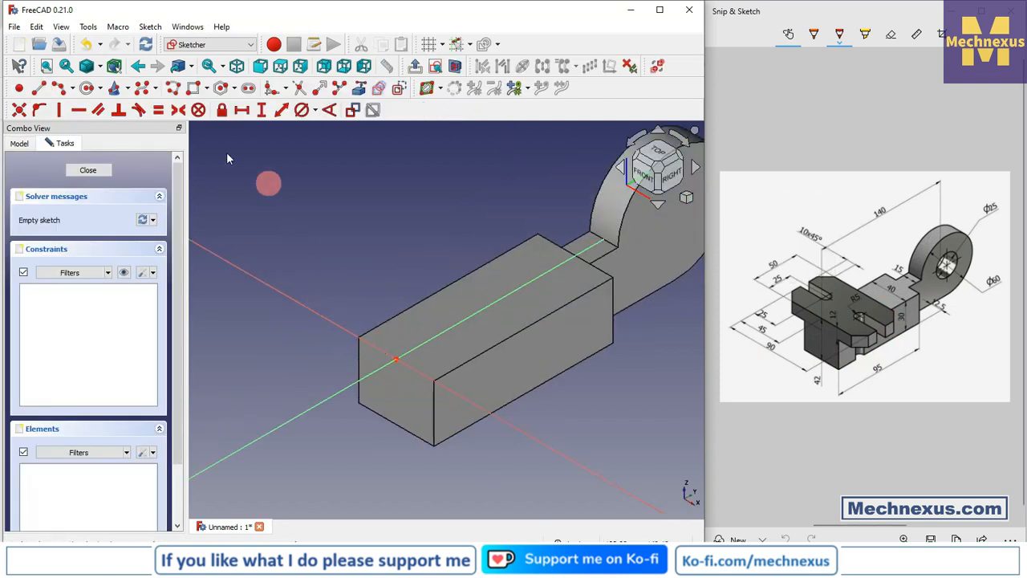
click(358, 88)
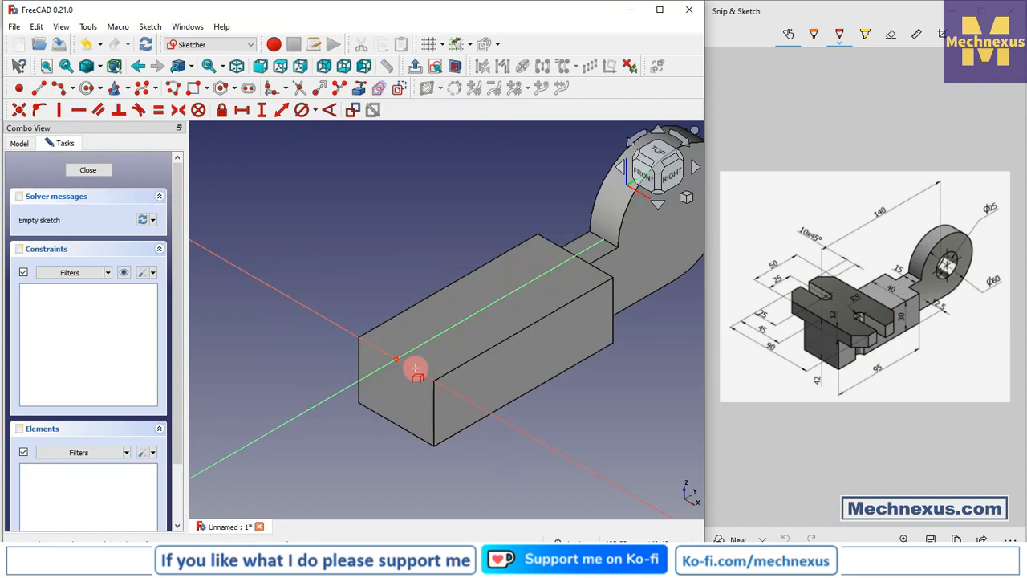
click(656, 156)
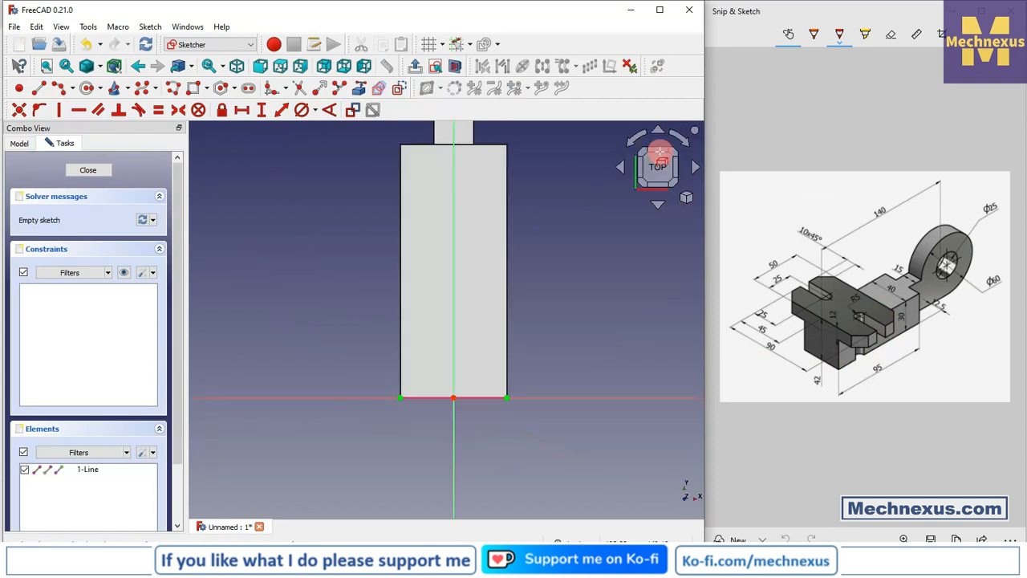
click(682, 141)
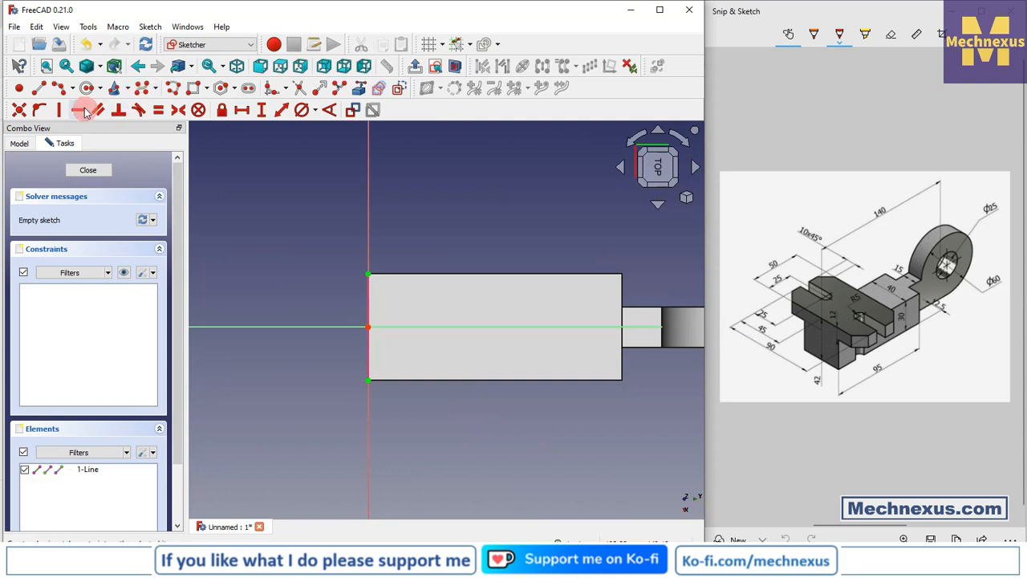
- Draw a rectangle across the block, overhanging both long sides, a short distance in from the projected edge
click(192, 88)
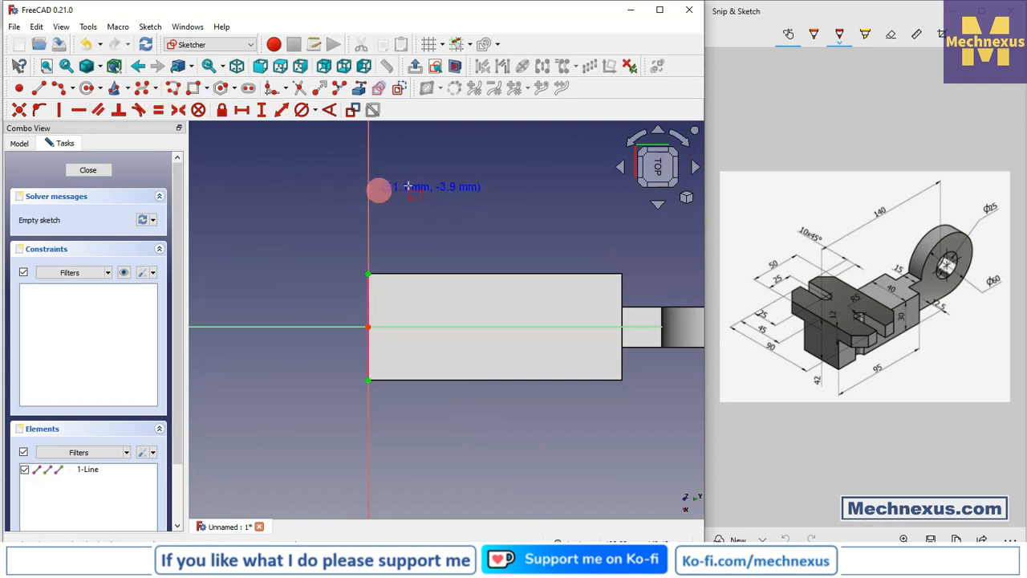
click(405, 181)
click(561, 468)
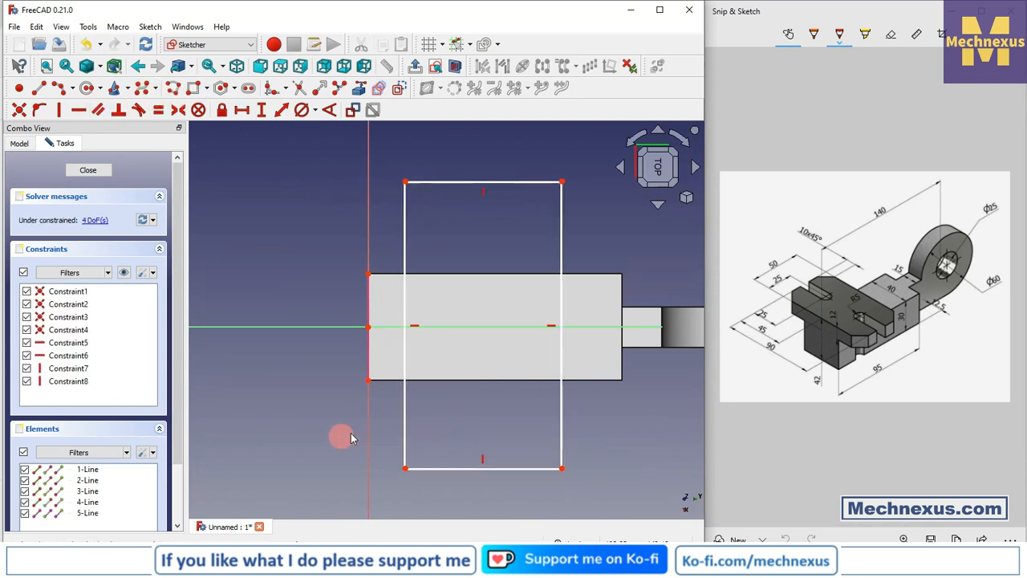
- Align the rectangle's near side with the projected edge using a point-on-object constraint at the edge's endpoint
click(405, 401)
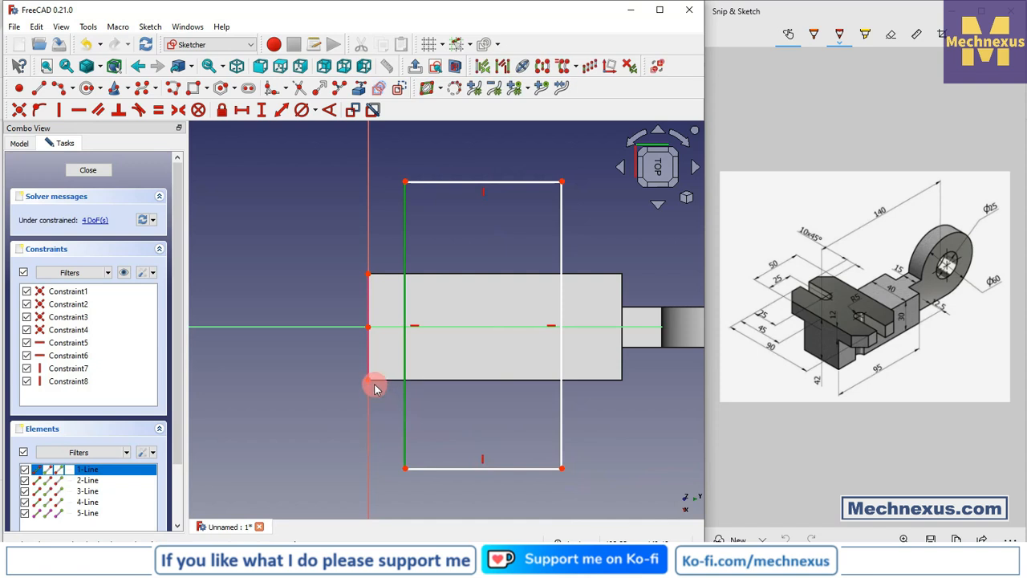
click(370, 381)
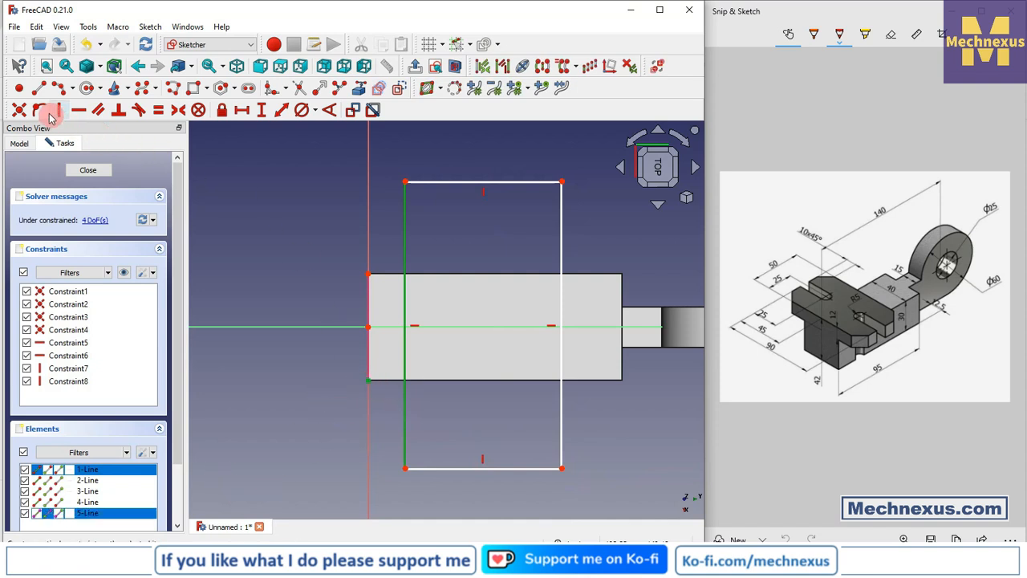
click(39, 111)
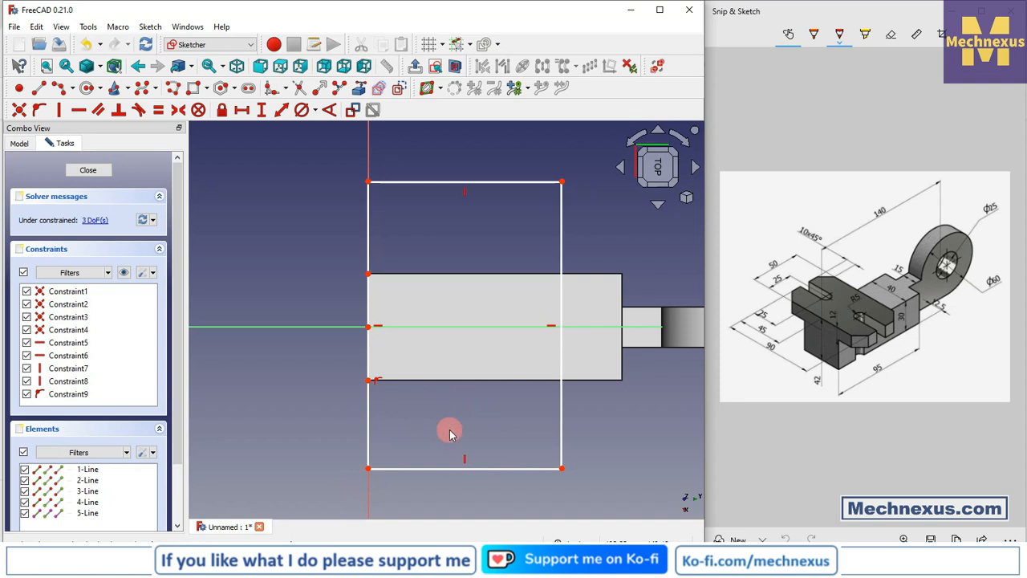
- Make the two rectangle corners in line with the projected edge symmetric about the block's lengthwise axis, and delete the redundant Constraint5
drag(378, 469, 392, 487)
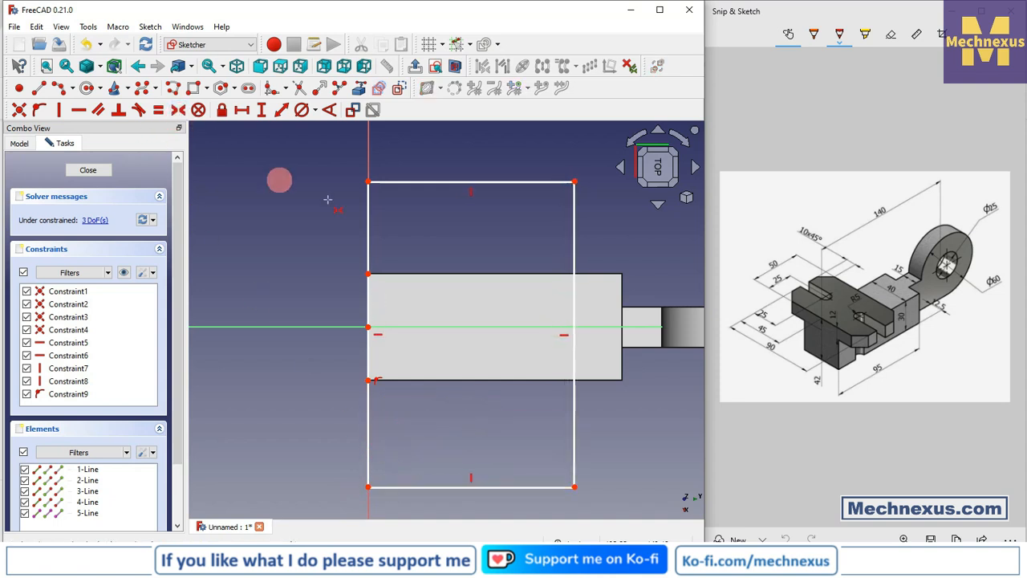
click(369, 181)
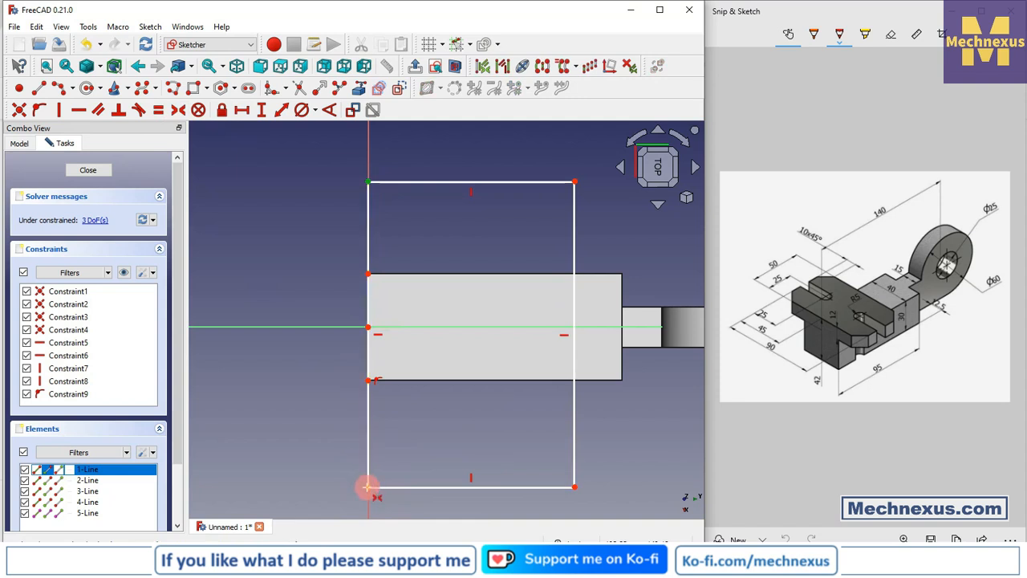
click(367, 486)
click(322, 329)
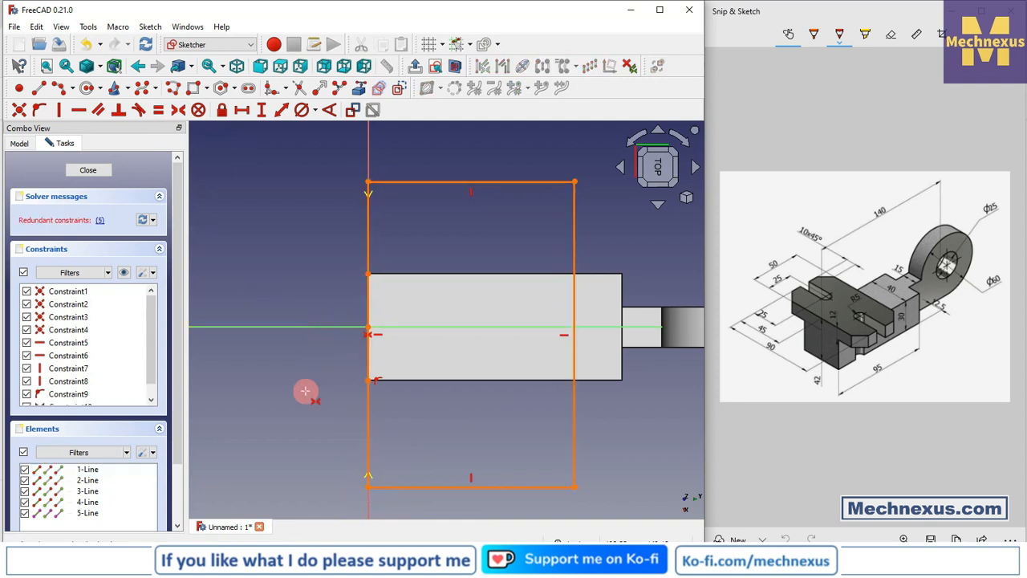
right_click(95, 343)
click(153, 476)
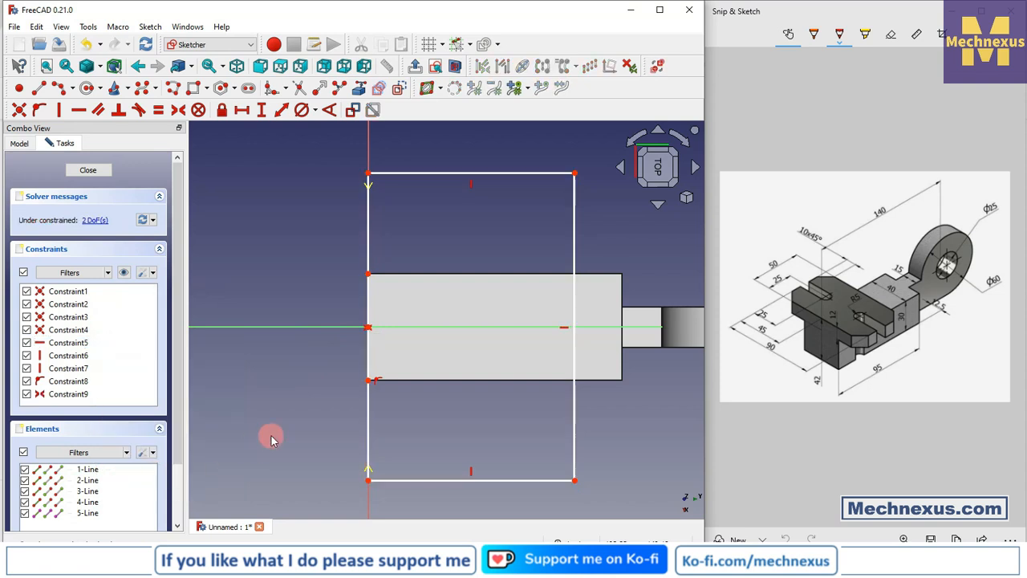
click(270, 110)
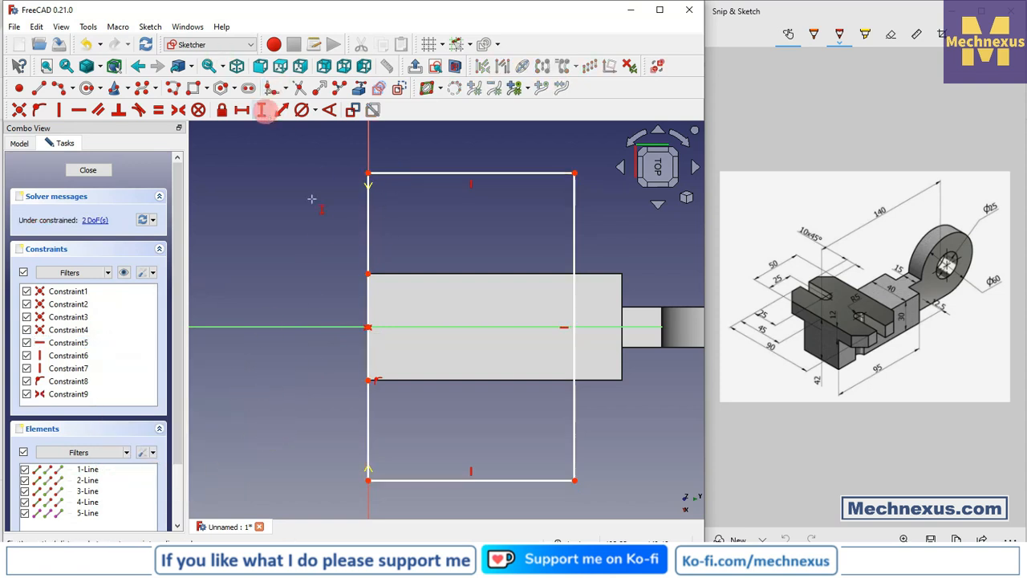
click(367, 240)
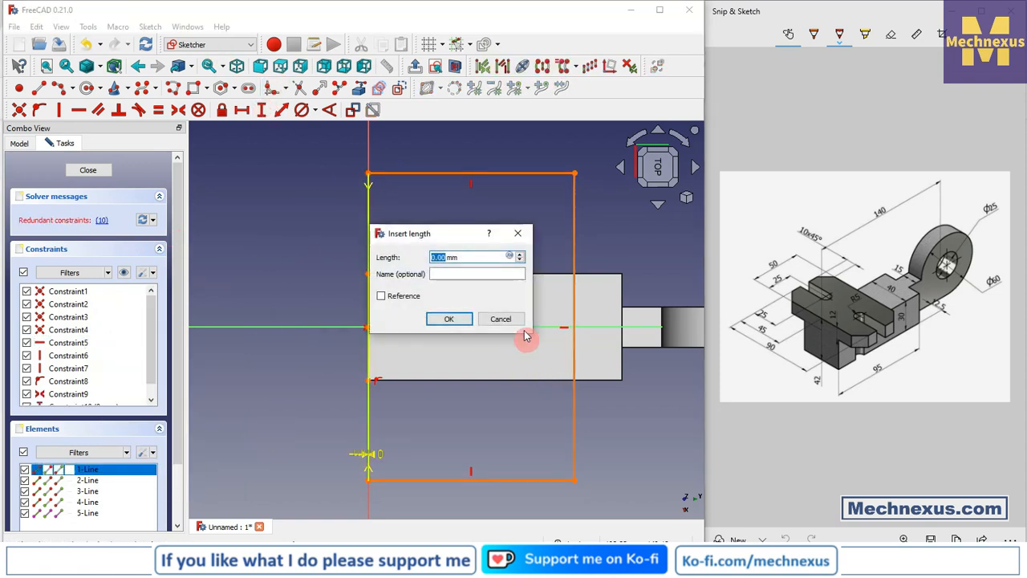
click(504, 319)
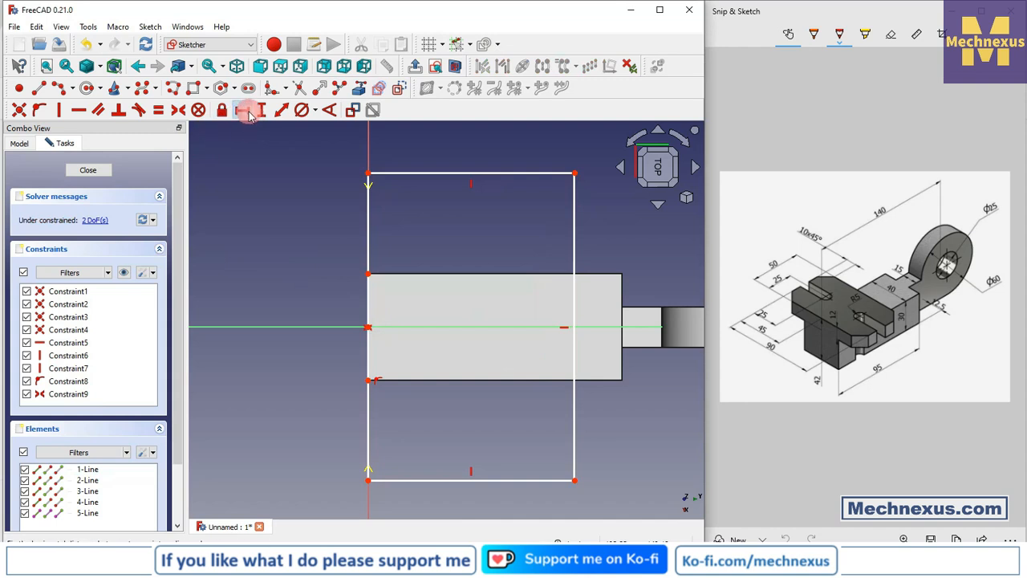
- Constrain the rectangle to 90 mm across the block and 50 mm along the block's length
click(367, 225)
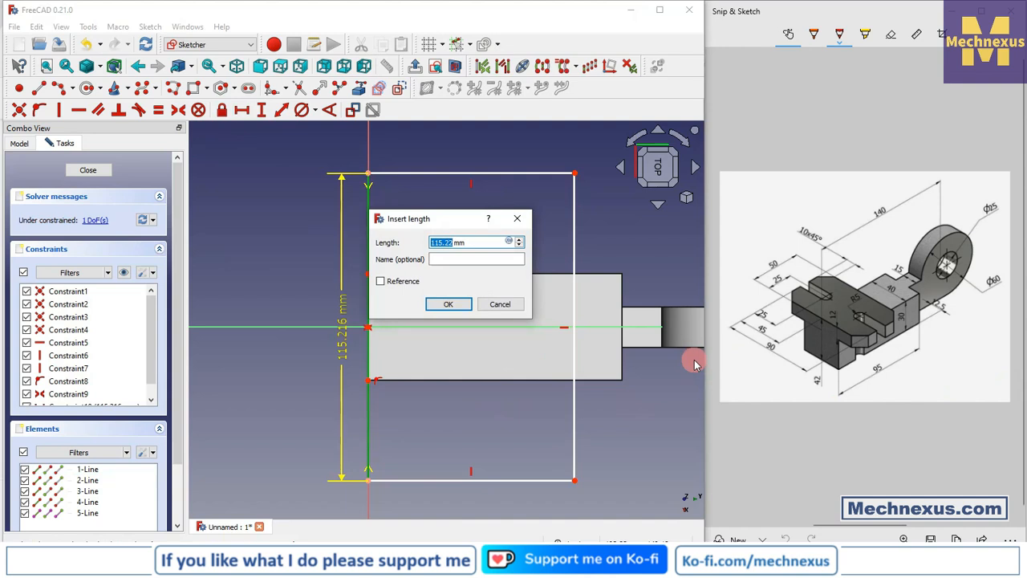
text(90)
key(Return)
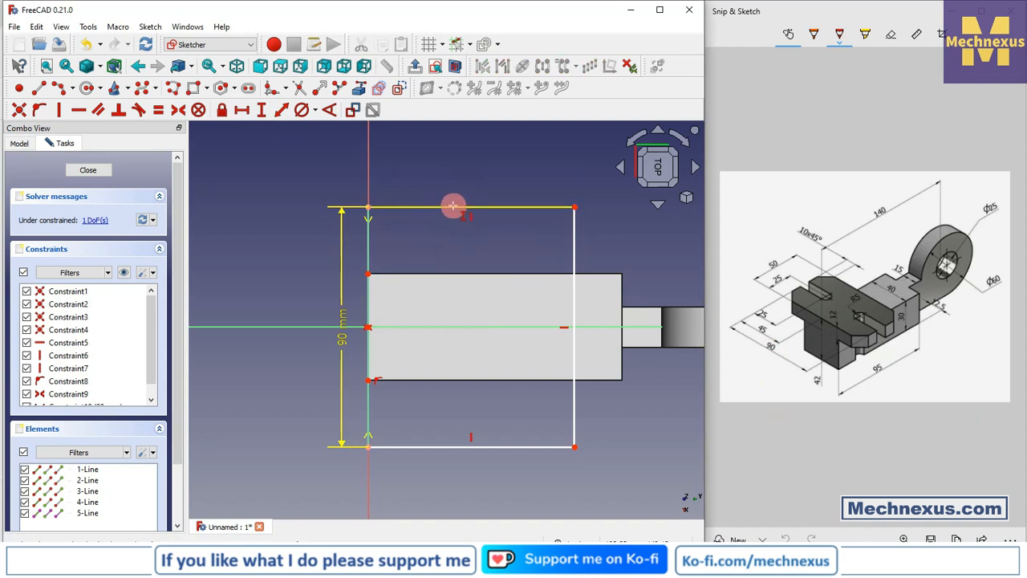
click(453, 207)
click(892, 271)
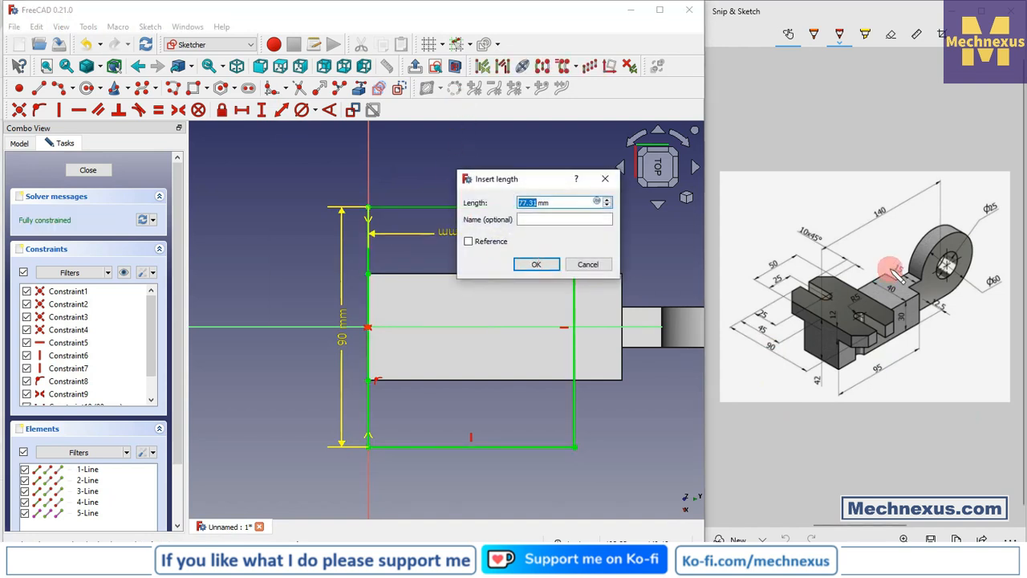
text(50)
key(Return)
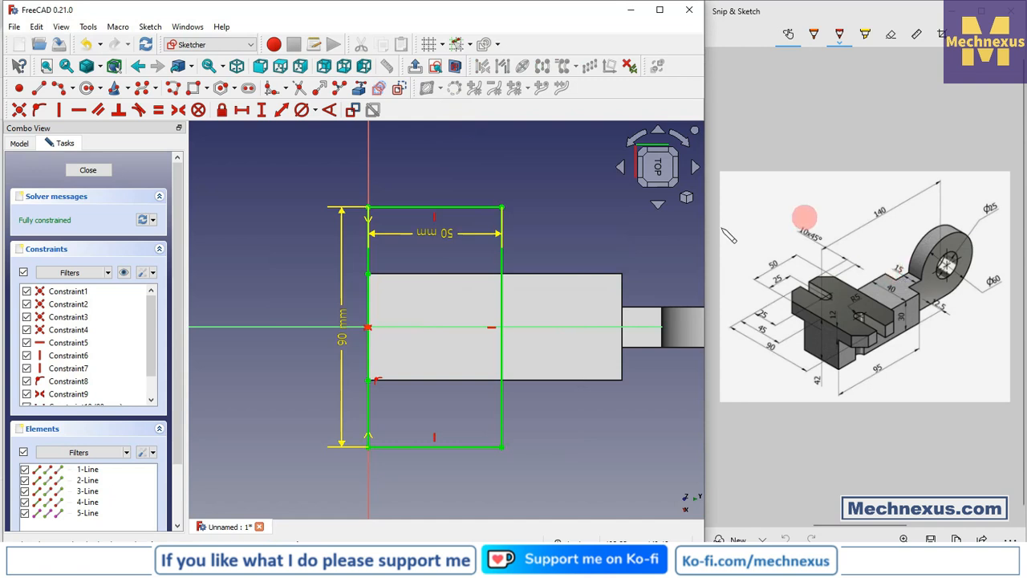
- Close the rectangle sketch and pad it 12 mm to form the plate on top of the block
click(82, 170)
click(108, 206)
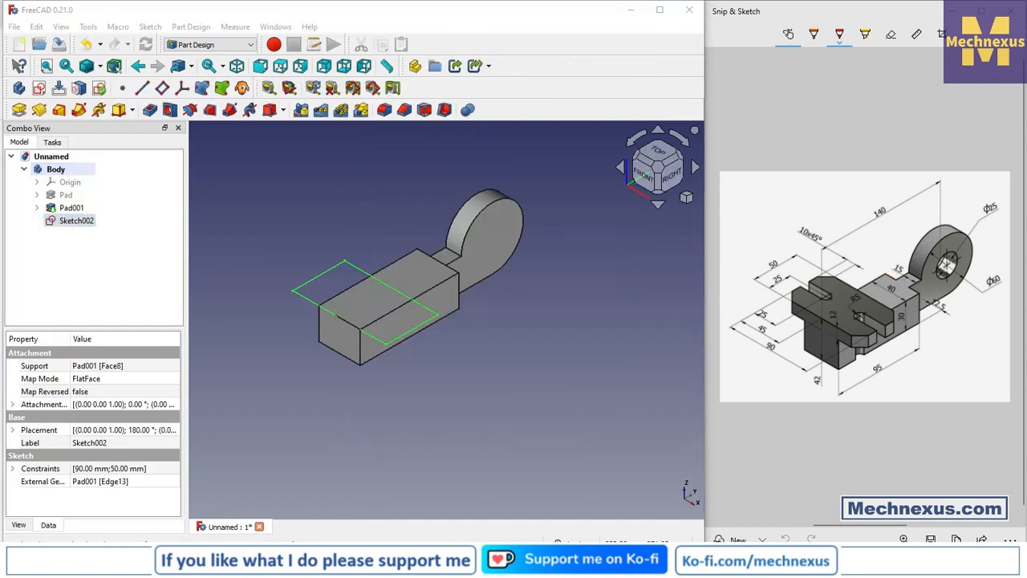
click(16, 110)
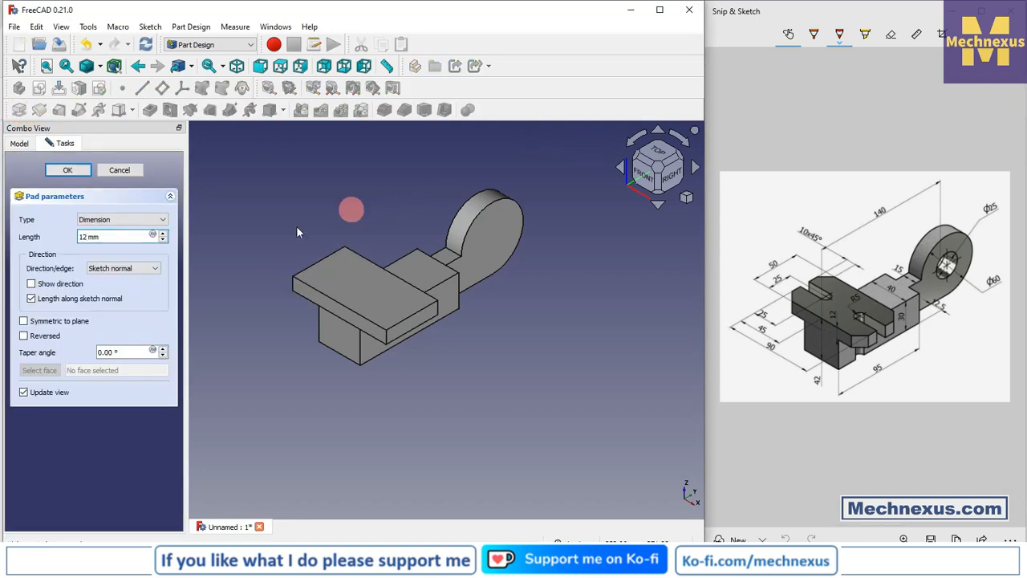
click(66, 171)
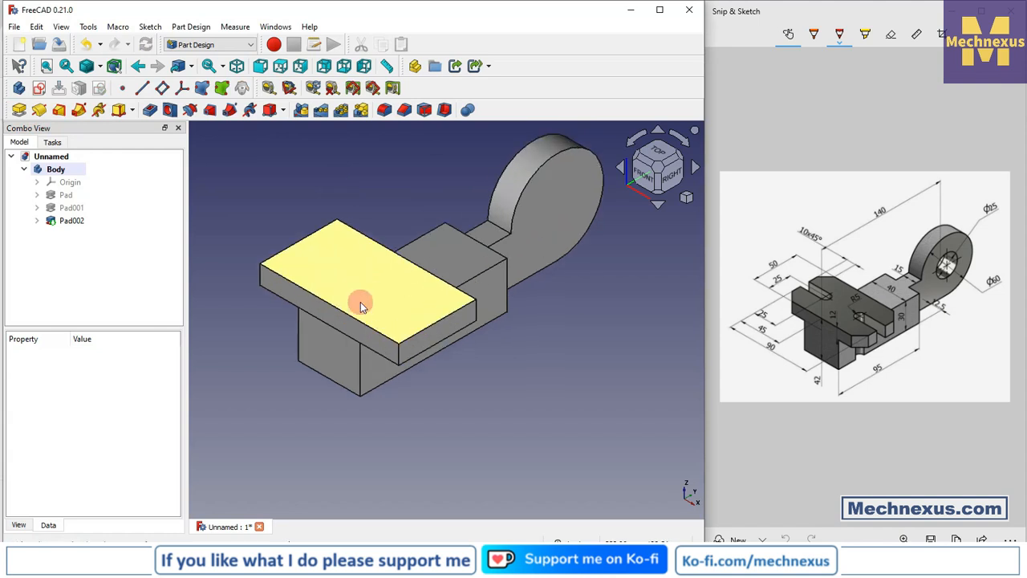
- Set the Refine property of Pad002 to true
scroll(361, 298, up, 4)
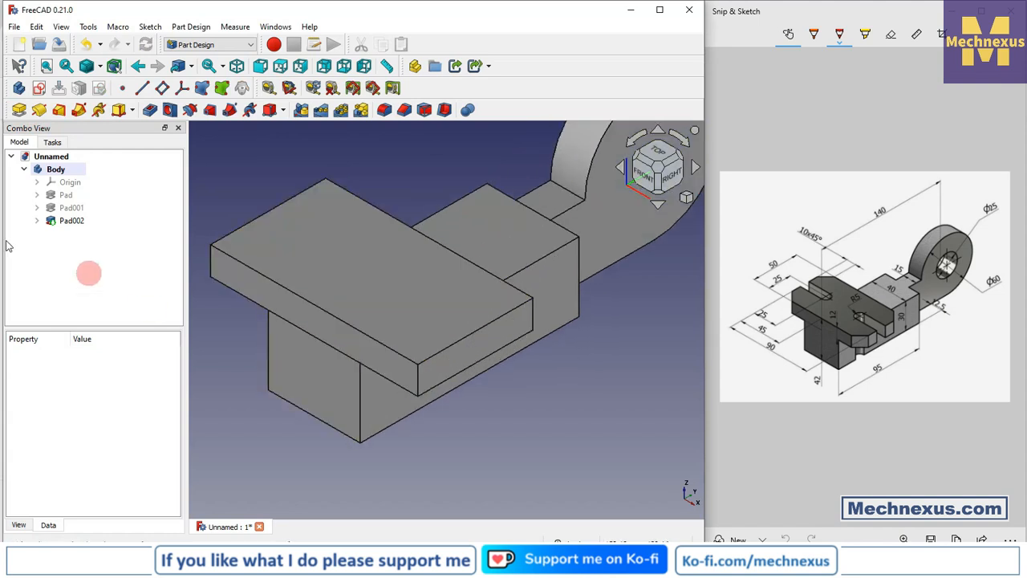
click(60, 219)
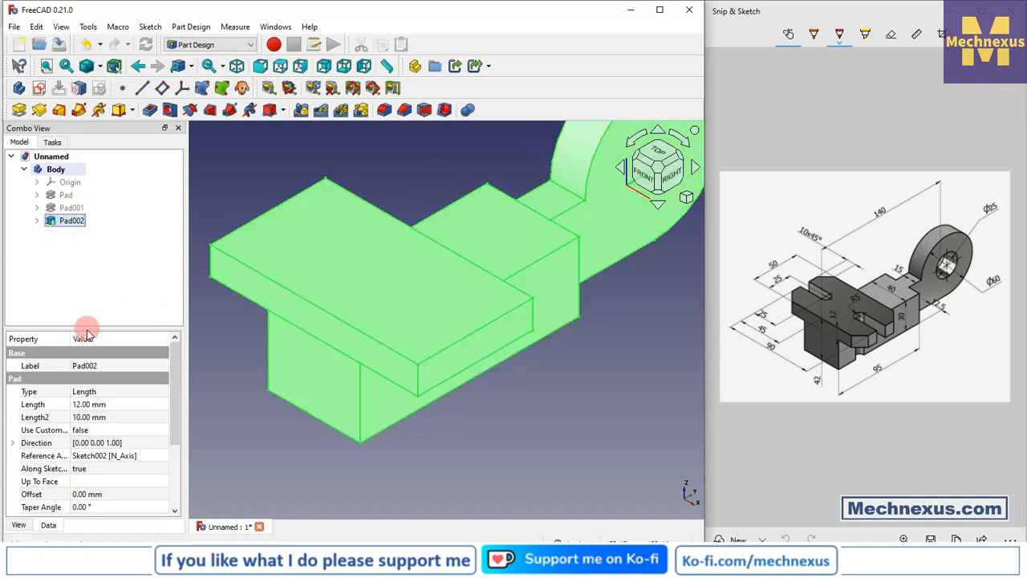
drag(88, 328, 118, 212)
click(90, 430)
click(90, 430)
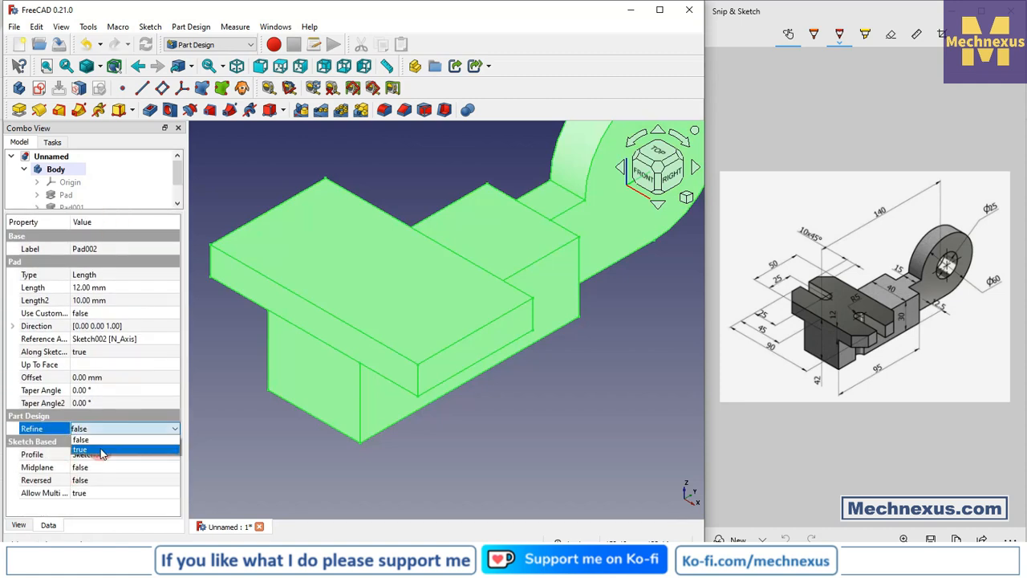
click(96, 454)
click(575, 415)
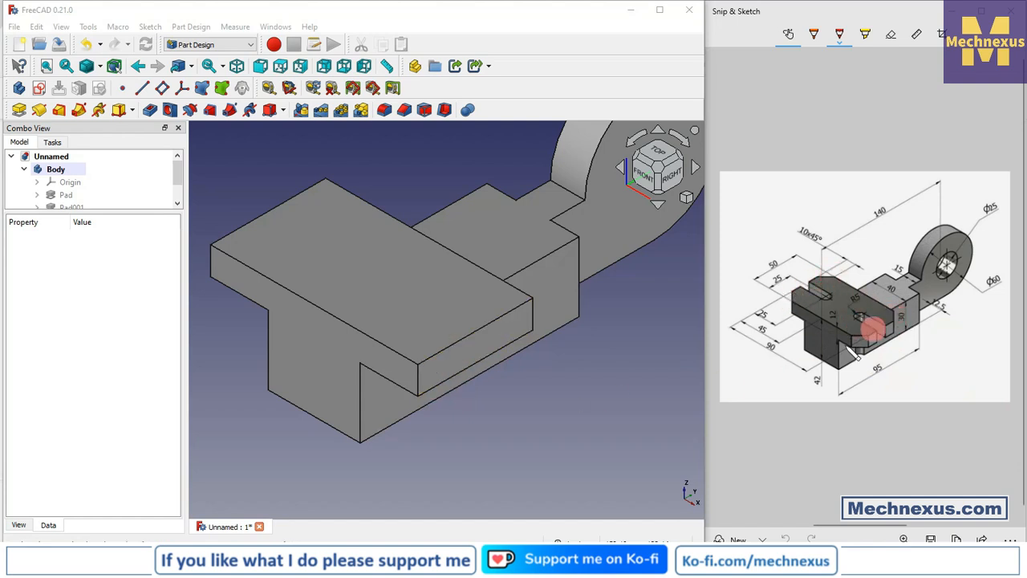
- Start an equal-distance 10 mm chamfer on the two vertical corner edges at one overhanging end of the plate
scroll(539, 386, down, 2)
scroll(494, 318, up, 2)
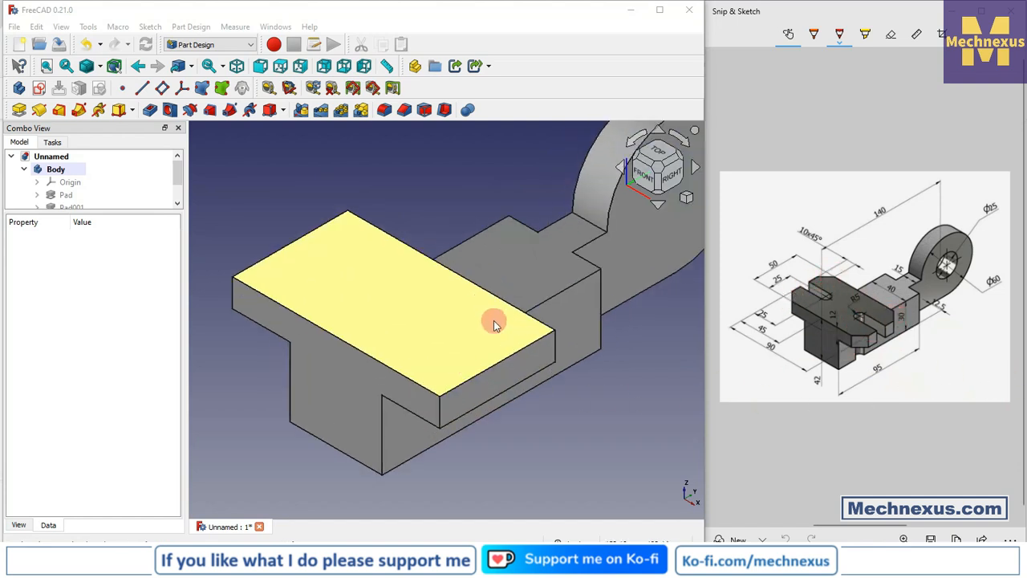
click(291, 176)
click(405, 109)
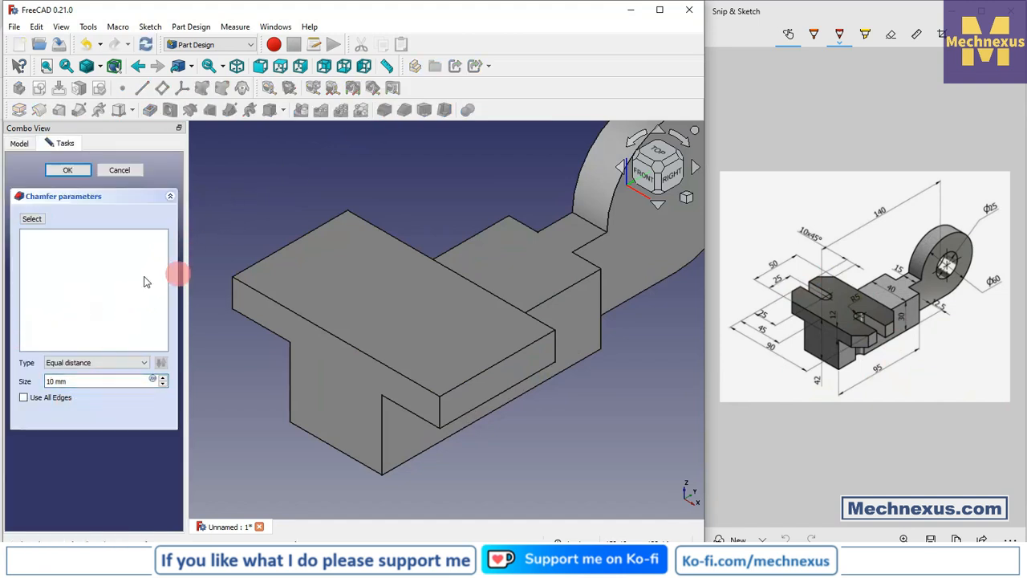
click(32, 218)
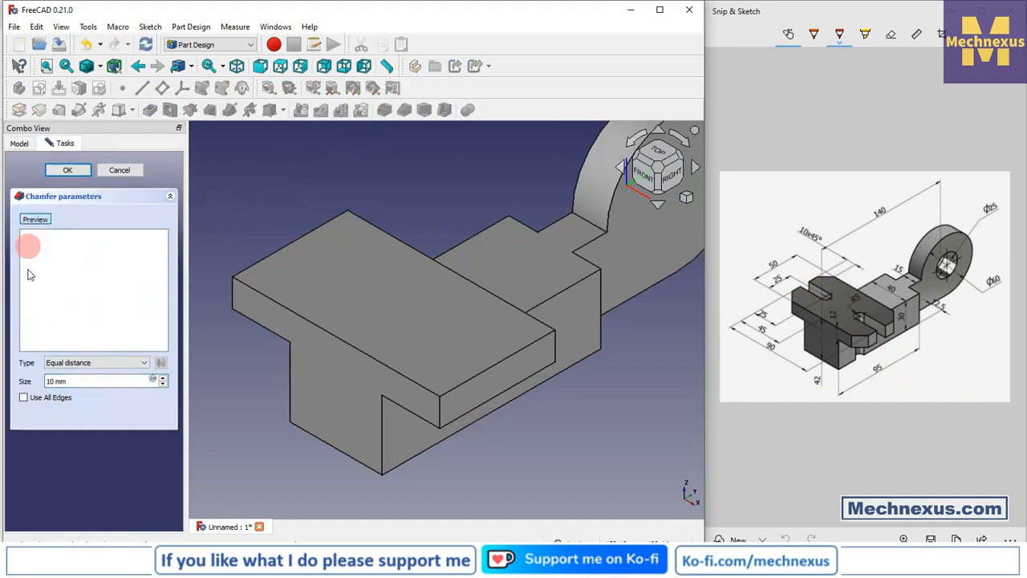
click(440, 406)
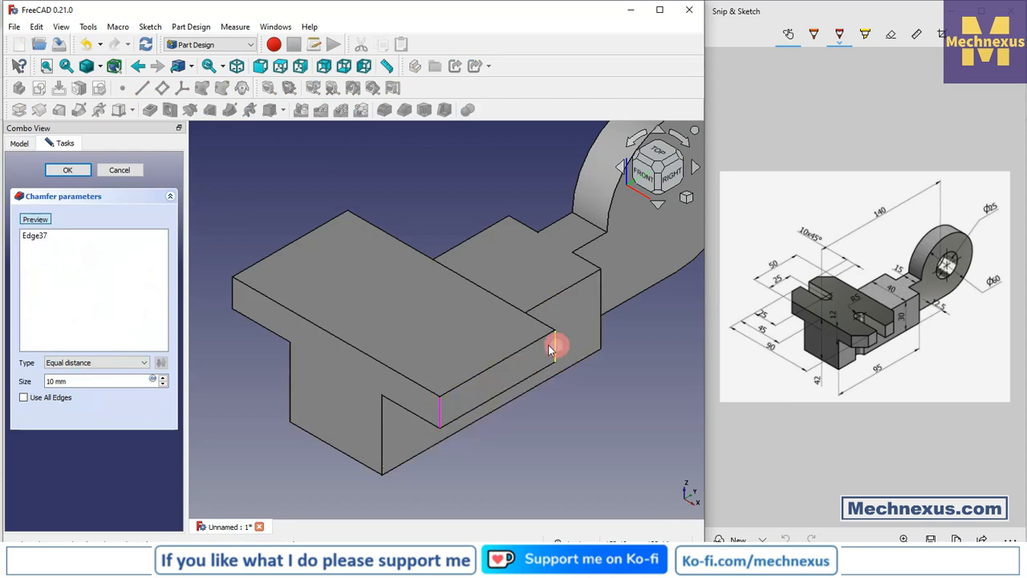
click(553, 345)
- Add the two vertical corner edges at the plate's opposite overhanging end to the chamfer and apply it
middle_drag(553, 345, 394, 498)
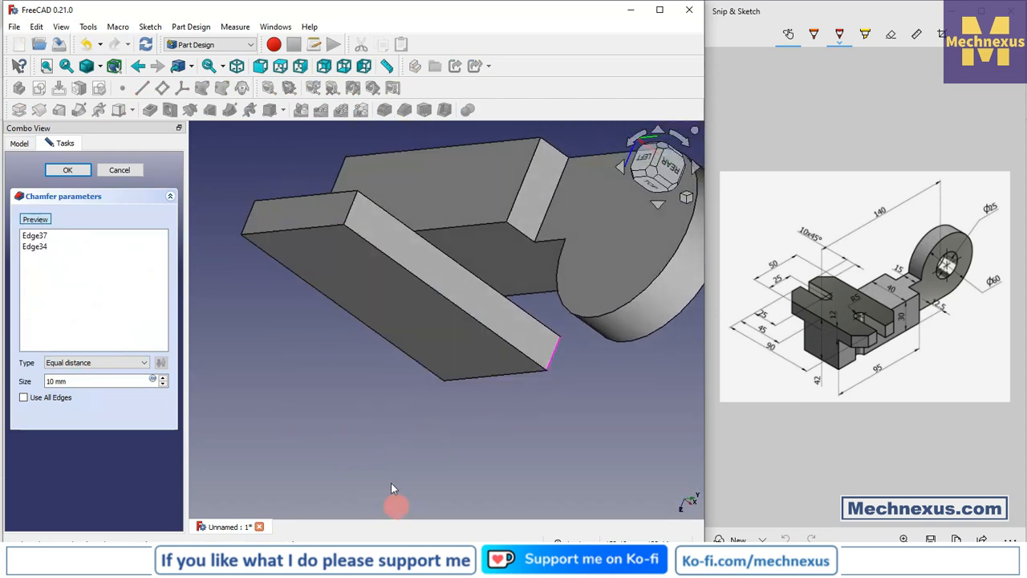
click(350, 209)
middle_drag(316, 282, 457, 309)
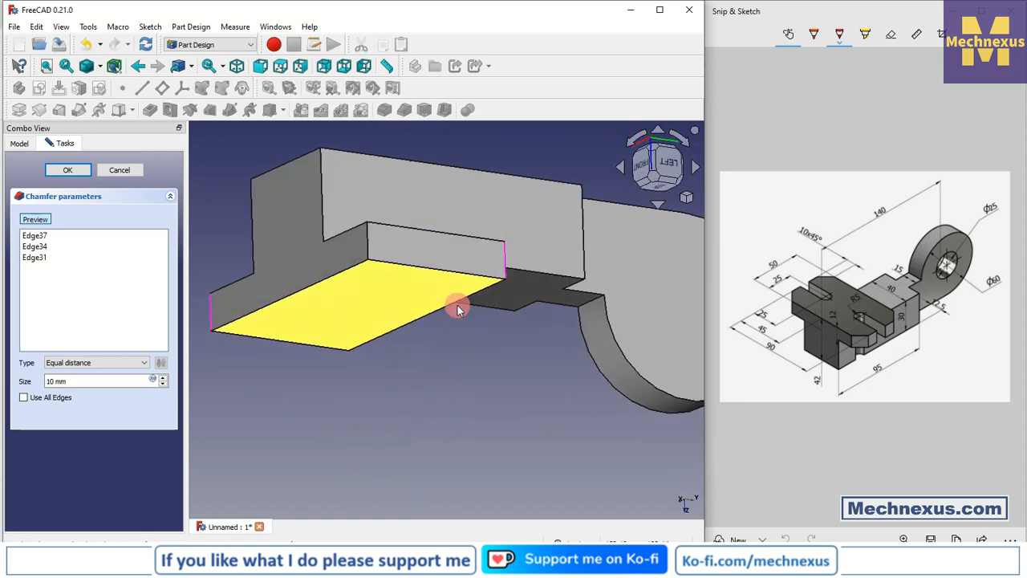
click(370, 254)
middle_drag(367, 418, 431, 368)
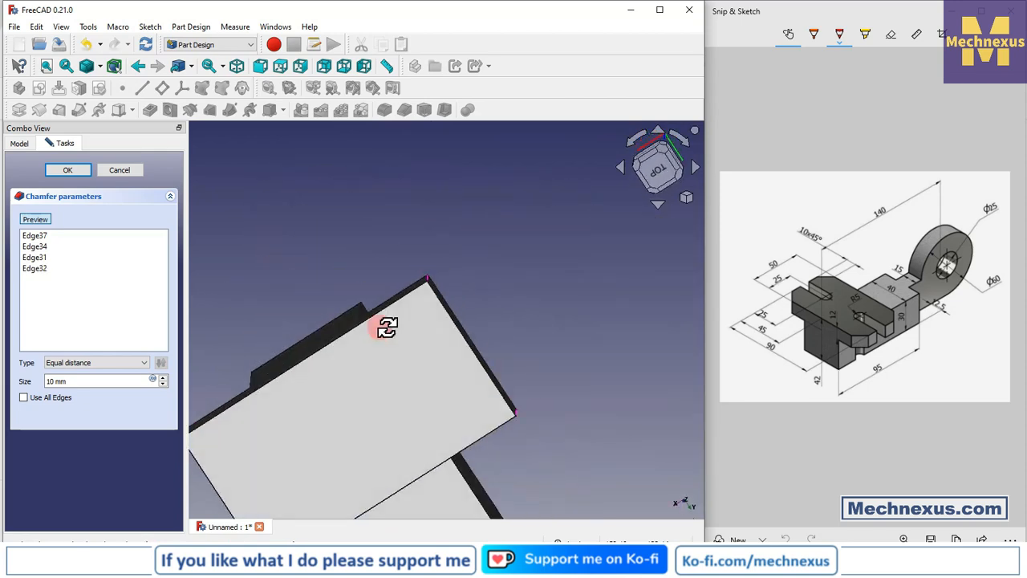
click(67, 172)
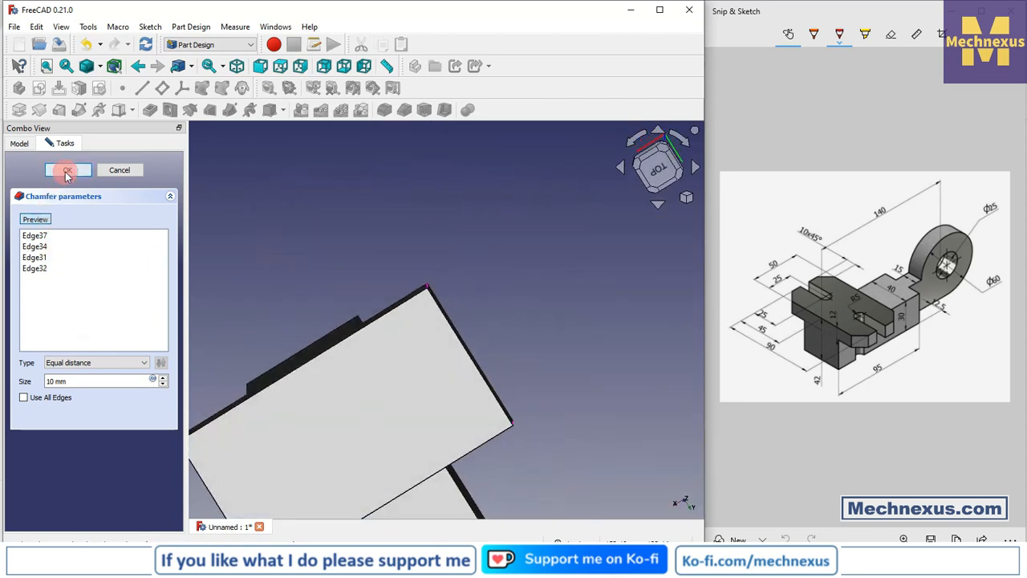
click(482, 269)
key(0)
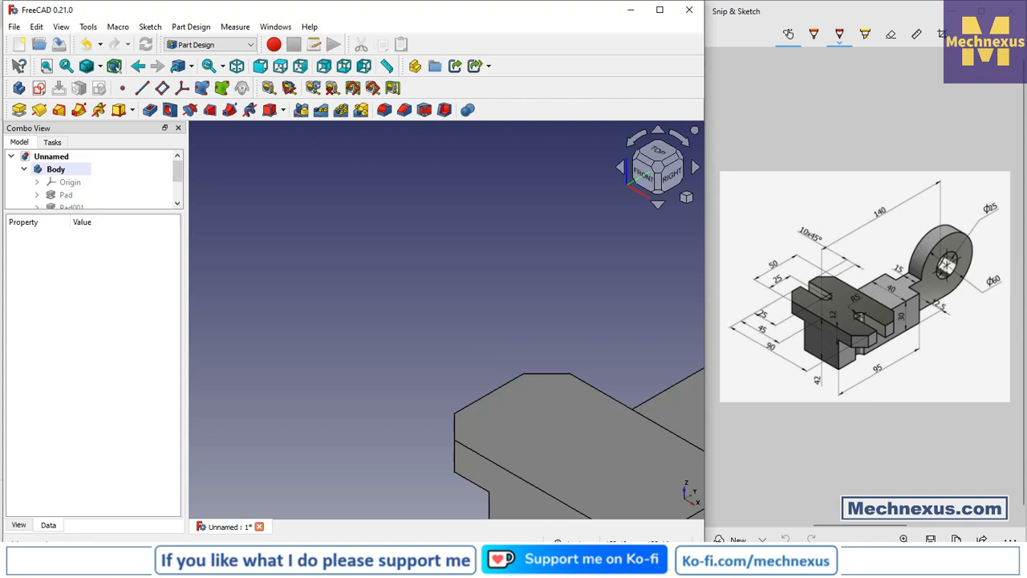
- Create a sketch on the round lug's flat side face and project the lug's outer arc into it as external geometry
scroll(436, 246, down, 5)
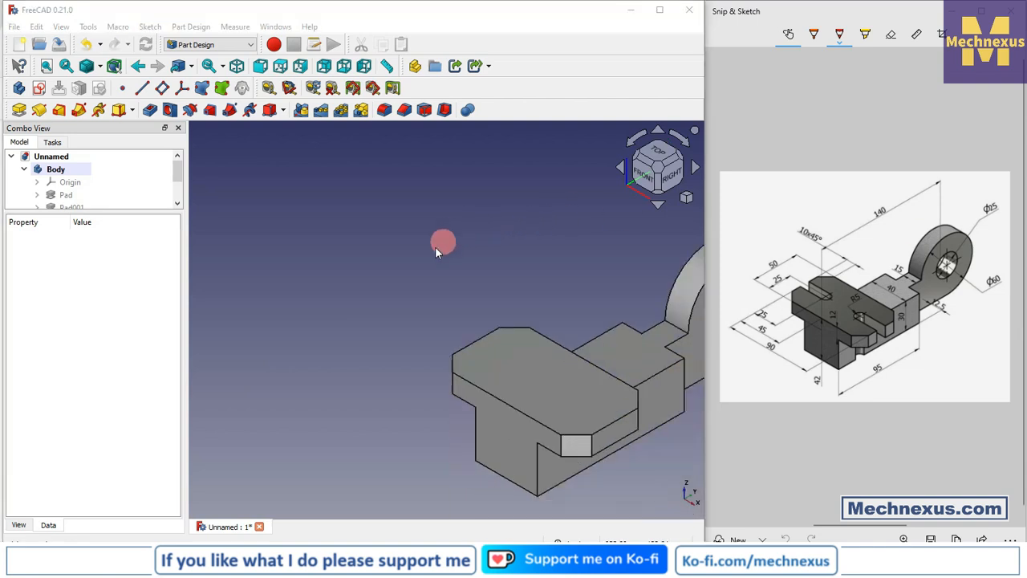
scroll(634, 217, up, 3)
click(579, 329)
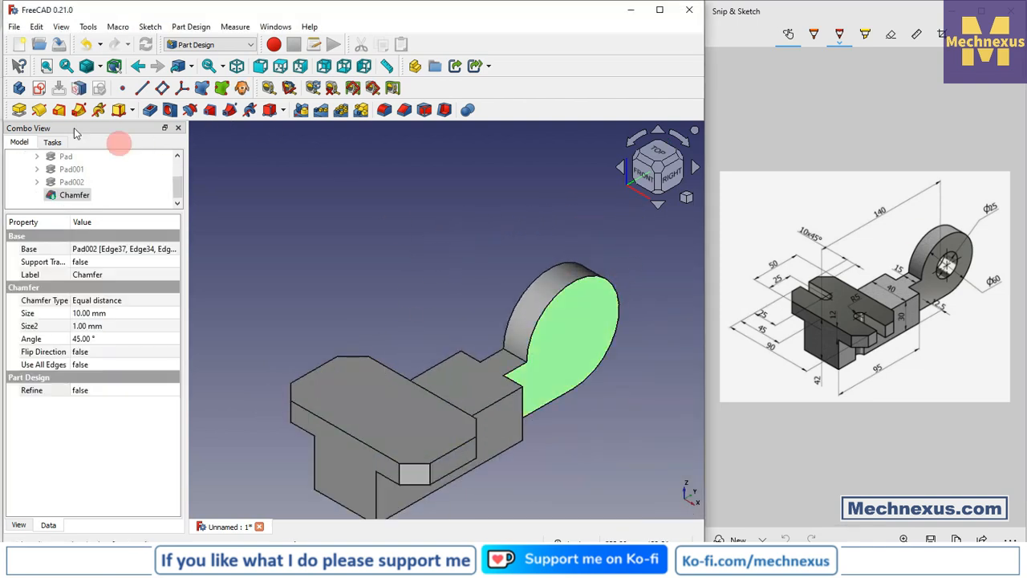
click(40, 90)
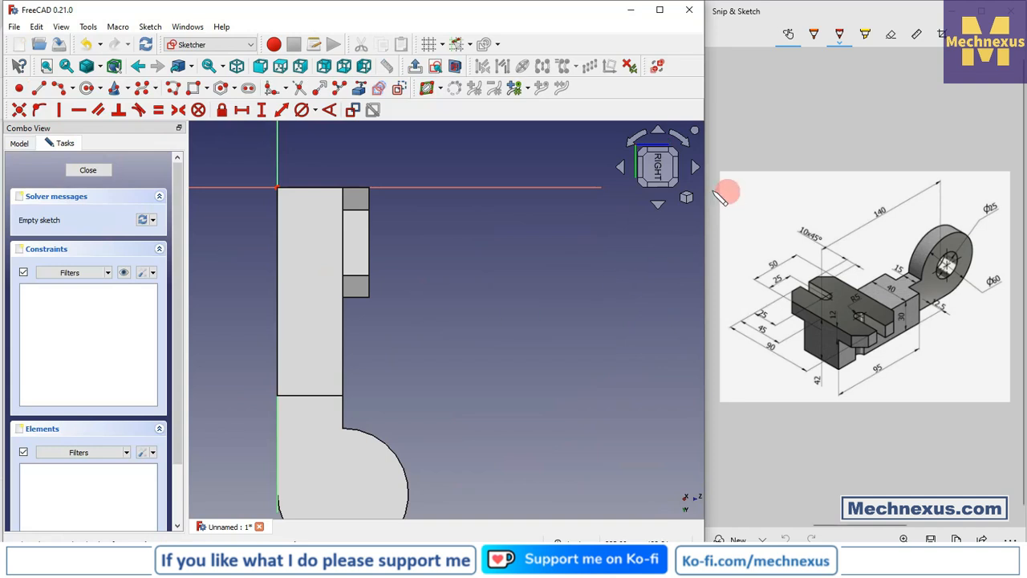
click(688, 197)
click(718, 230)
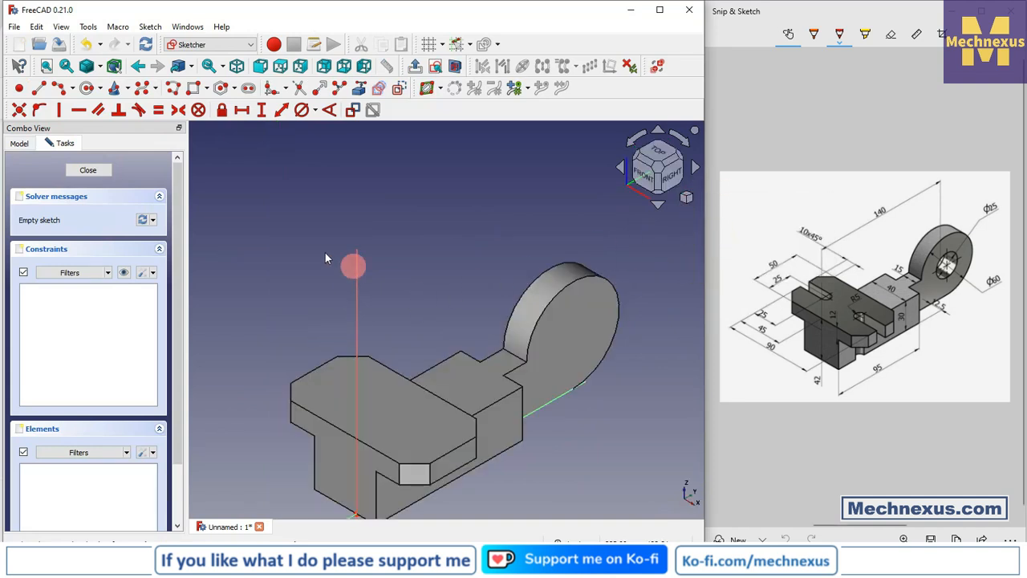
click(359, 90)
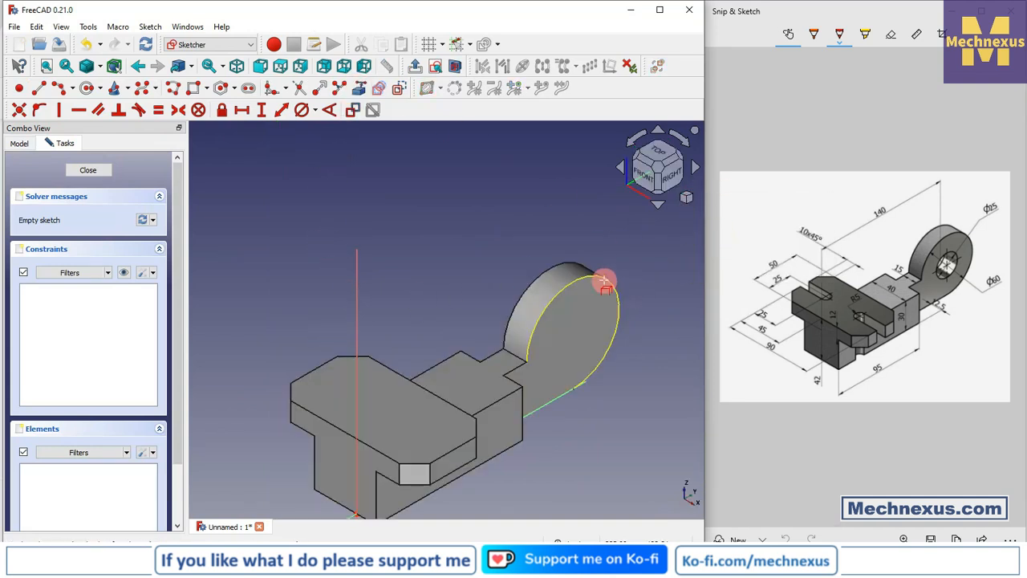
click(604, 281)
- Draw a circle centred on the projected arc's centre and constrain its diameter to 25 mm
click(676, 173)
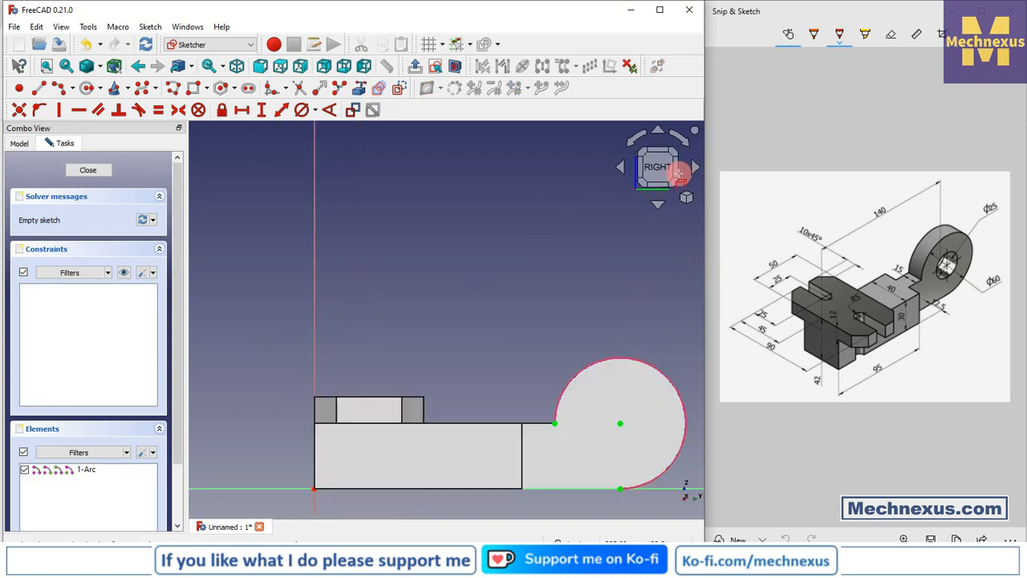
scroll(390, 238, down, 1)
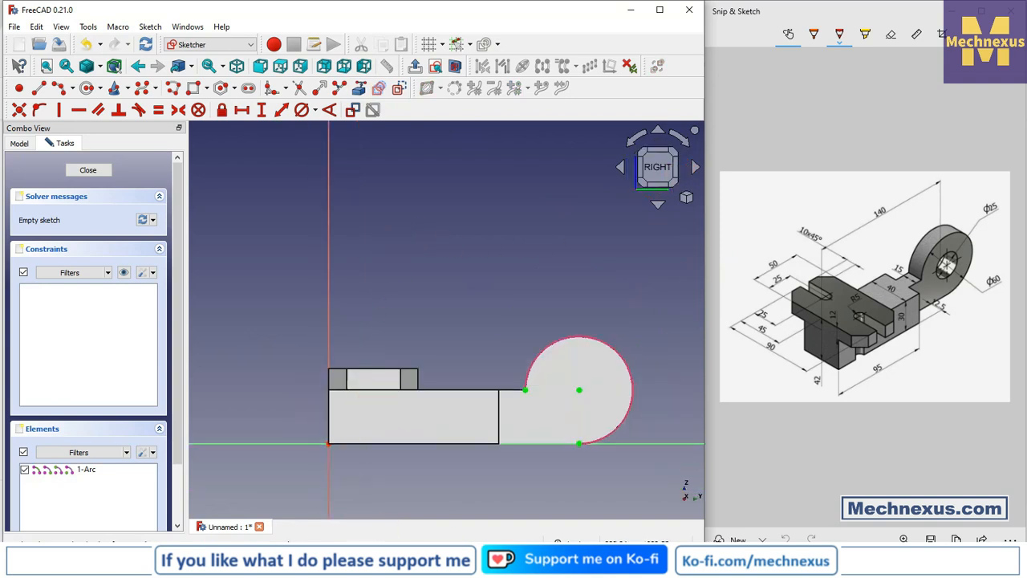
click(99, 111)
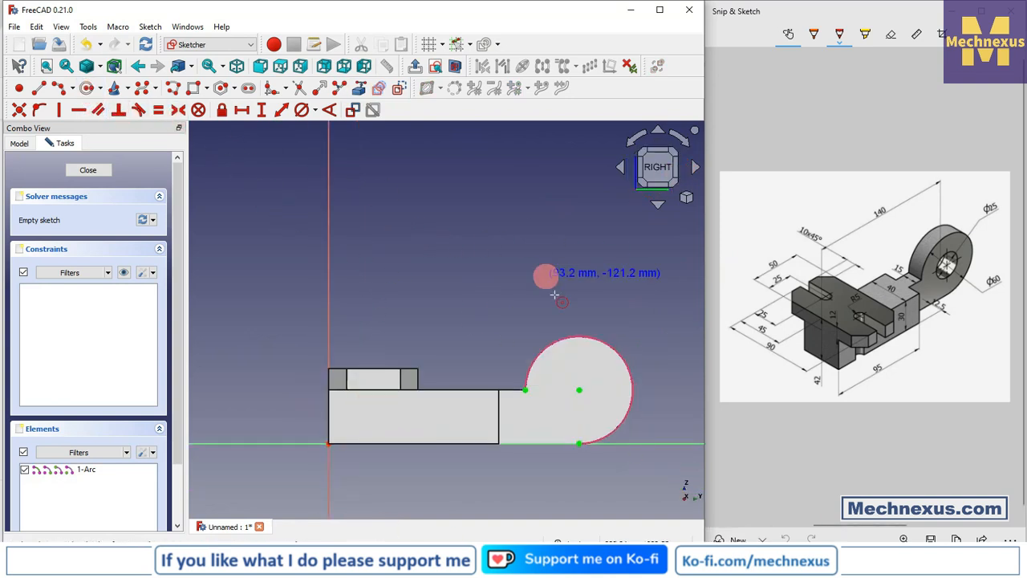
click(579, 390)
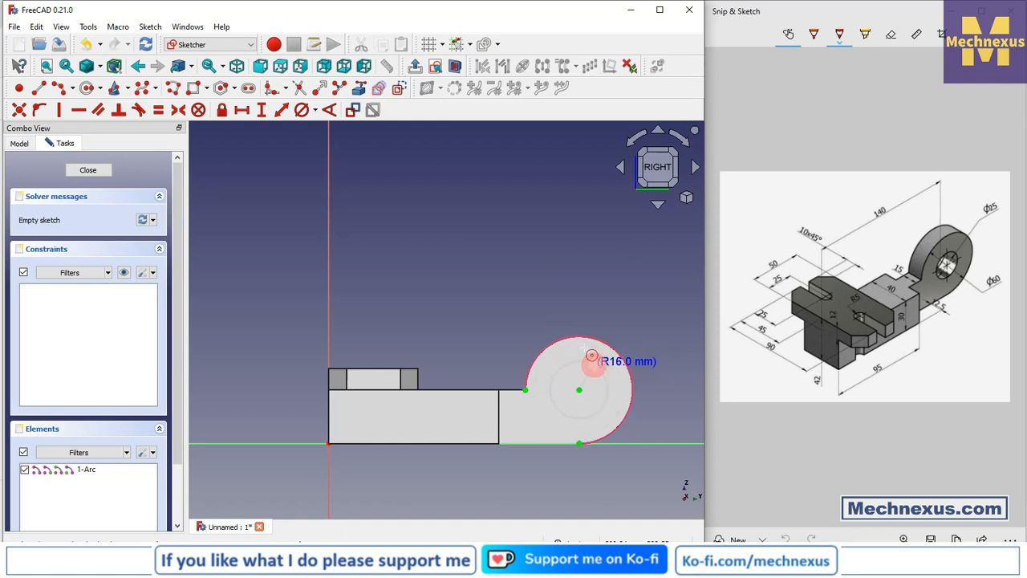
click(598, 370)
click(302, 110)
click(589, 363)
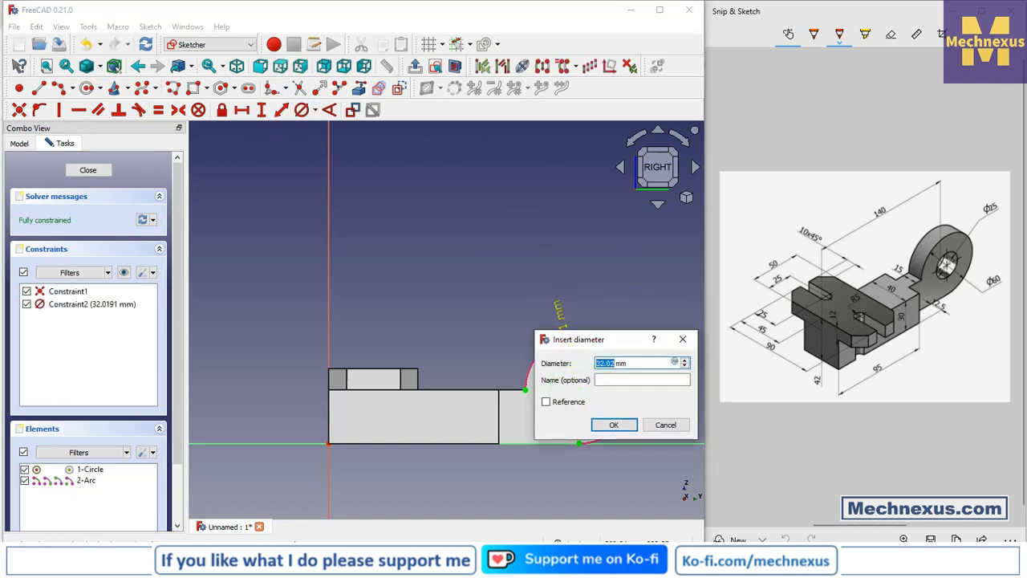
key(Return)
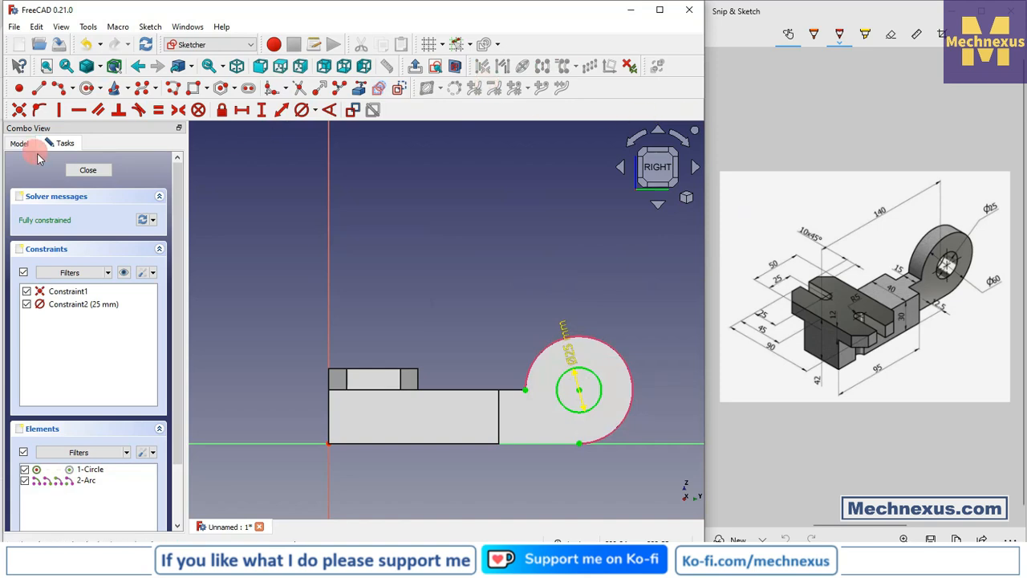
- Close the sketch and pocket the 25 mm circle through all to cut the hole in the round lug
click(90, 170)
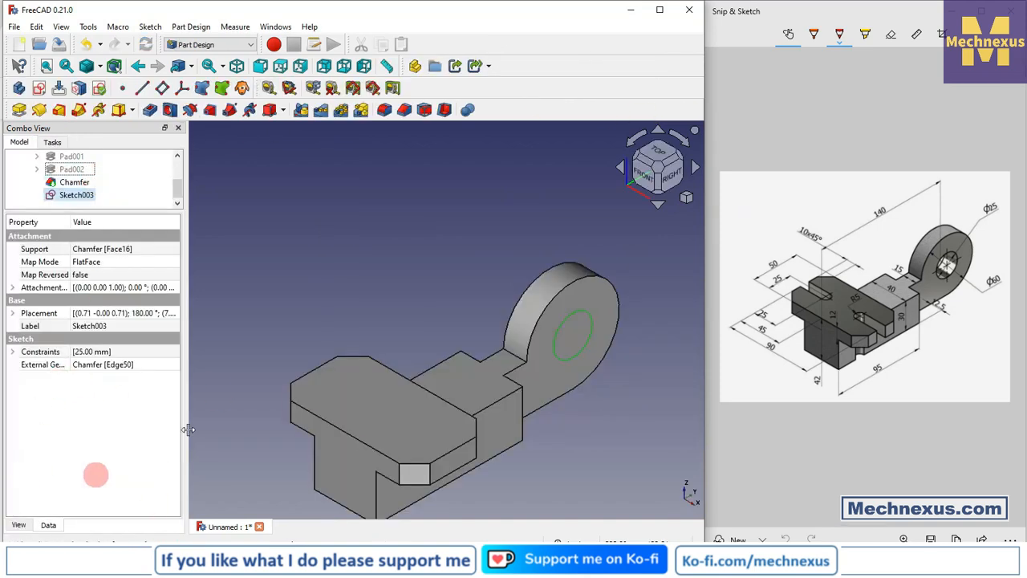
click(74, 196)
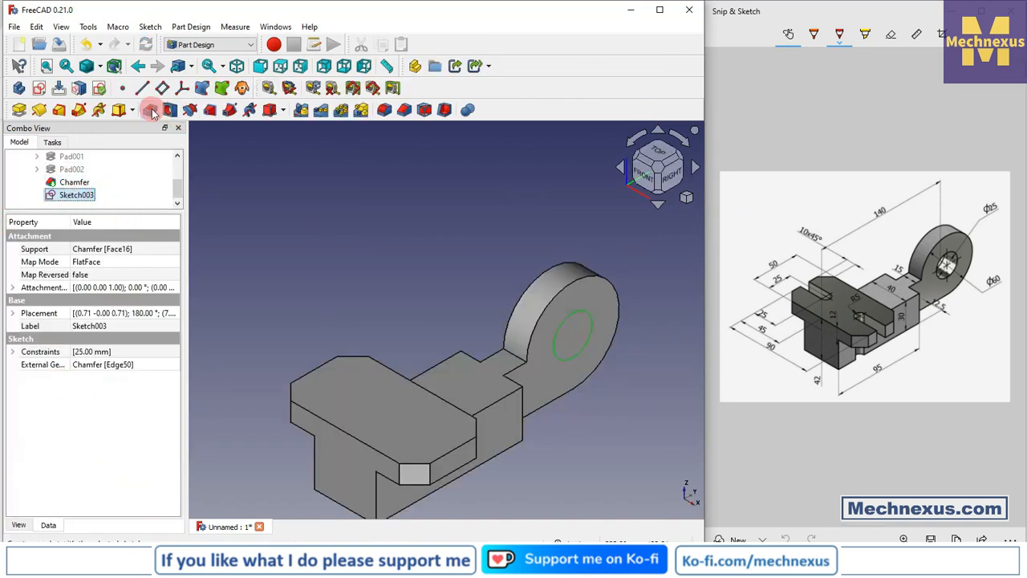
click(105, 219)
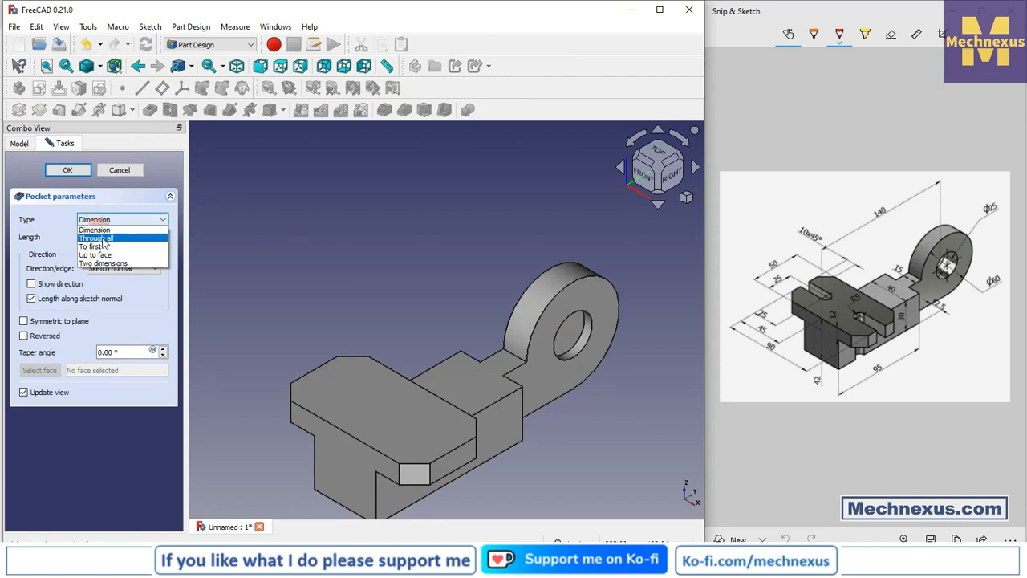
click(102, 239)
click(69, 169)
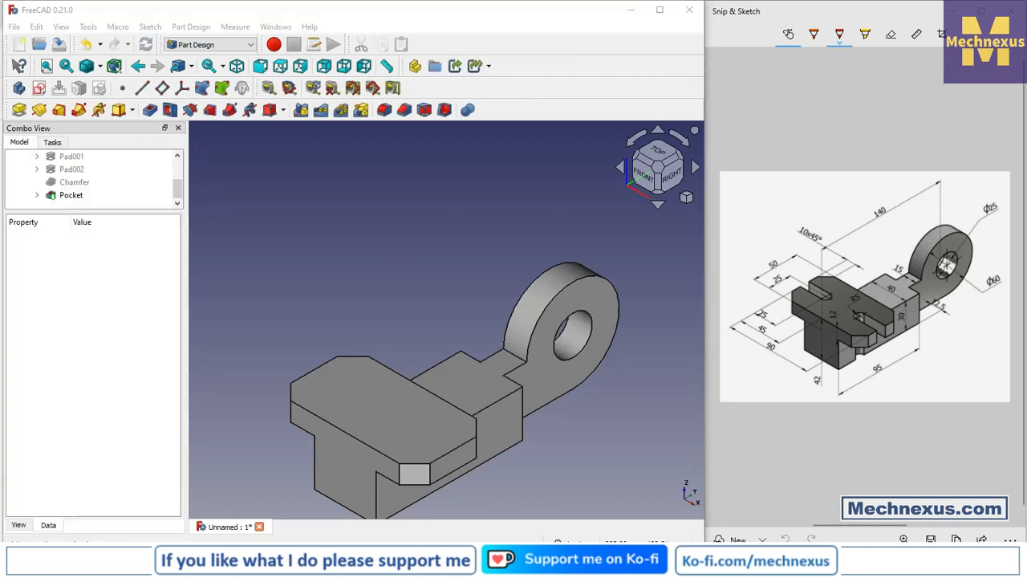
- Create a sketch on the chamfered plate's flat top face and show the model in isometric view
scroll(462, 266, down, 3)
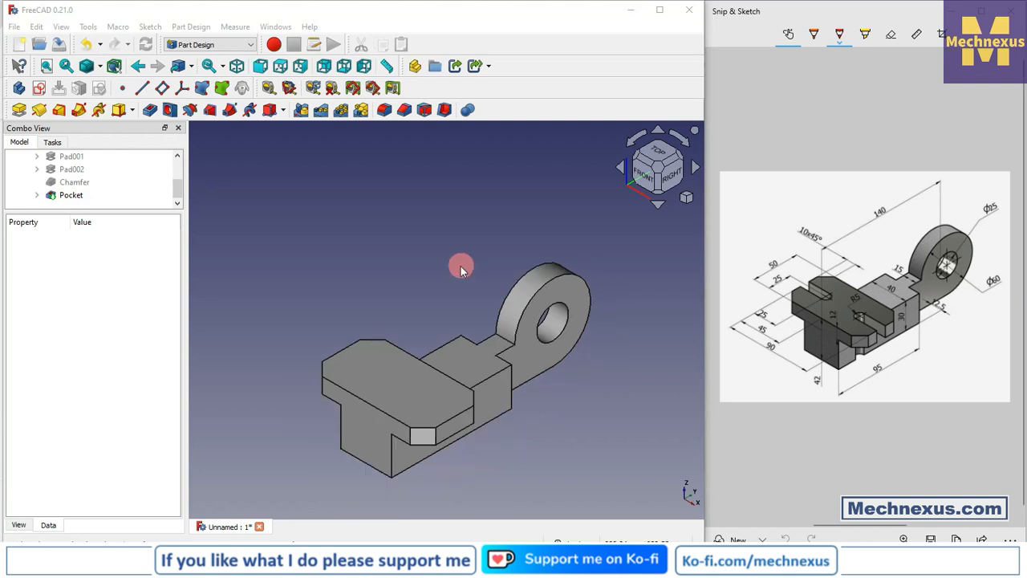
drag(105, 211, 101, 278)
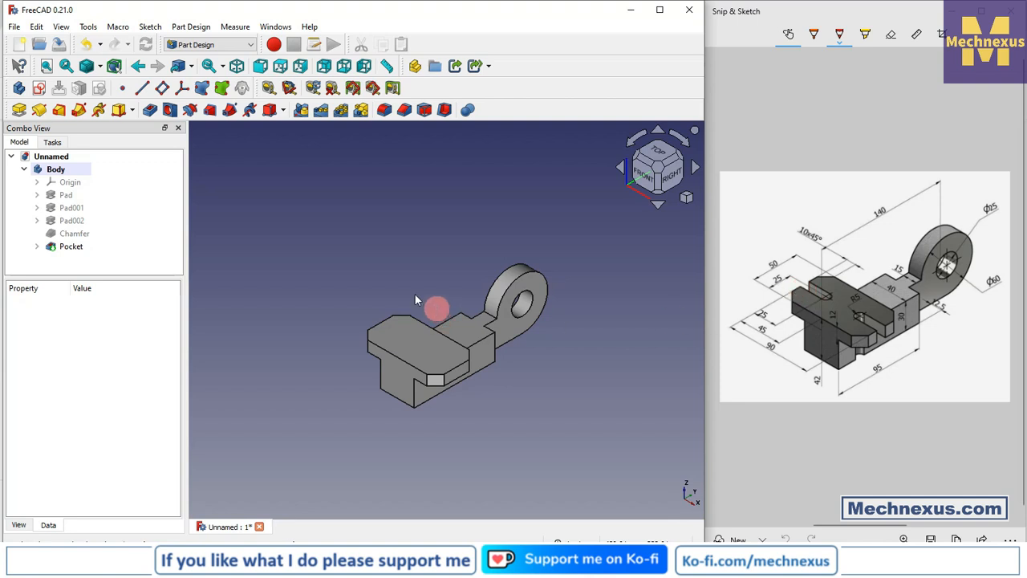
scroll(414, 300, up, 3)
click(402, 401)
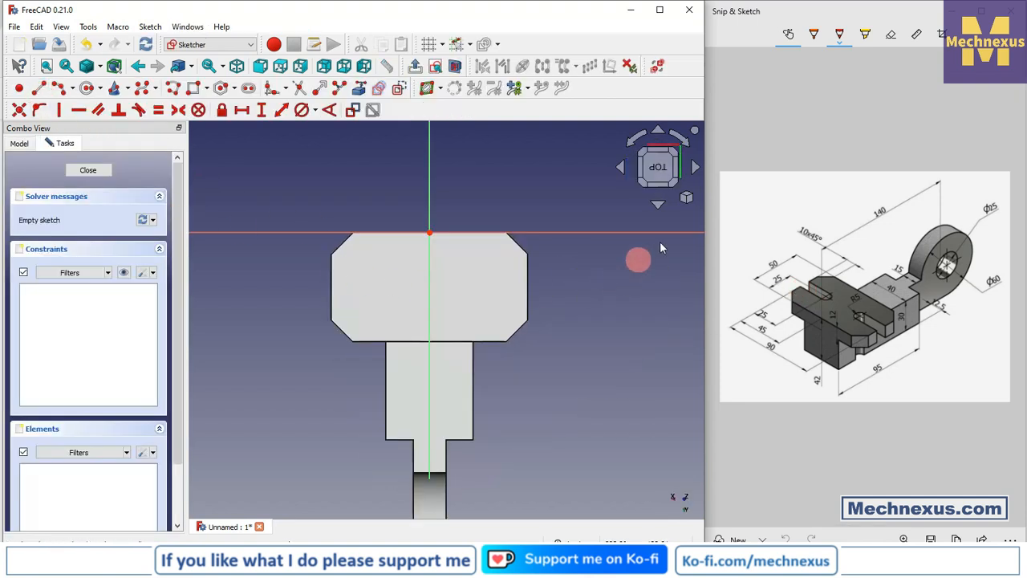
click(686, 197)
click(722, 232)
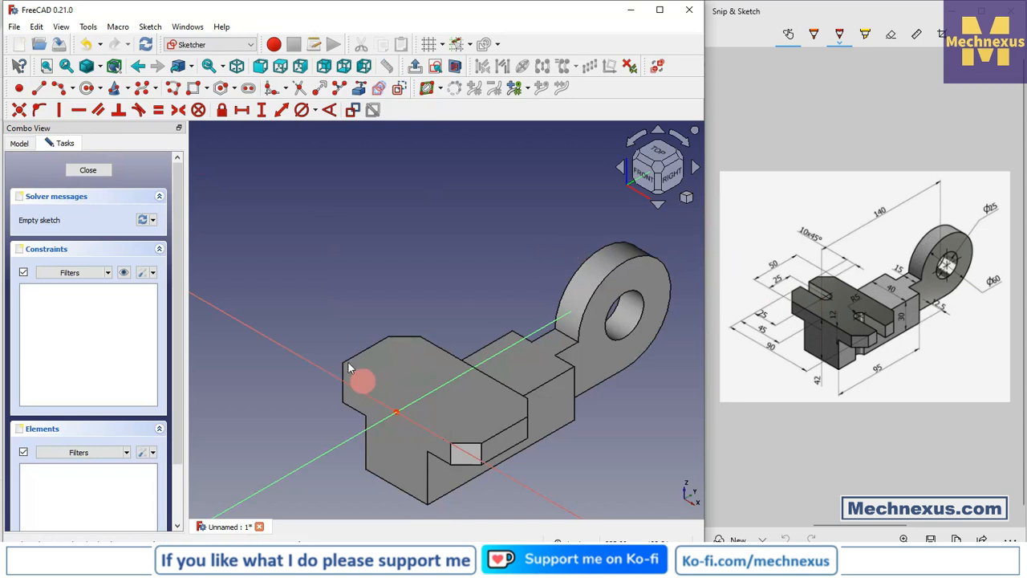
- Project the plate's short end edge between two chamfers as external geometry and face the sketch plane with that edge horizontal
scroll(349, 368, up, 5)
click(359, 87)
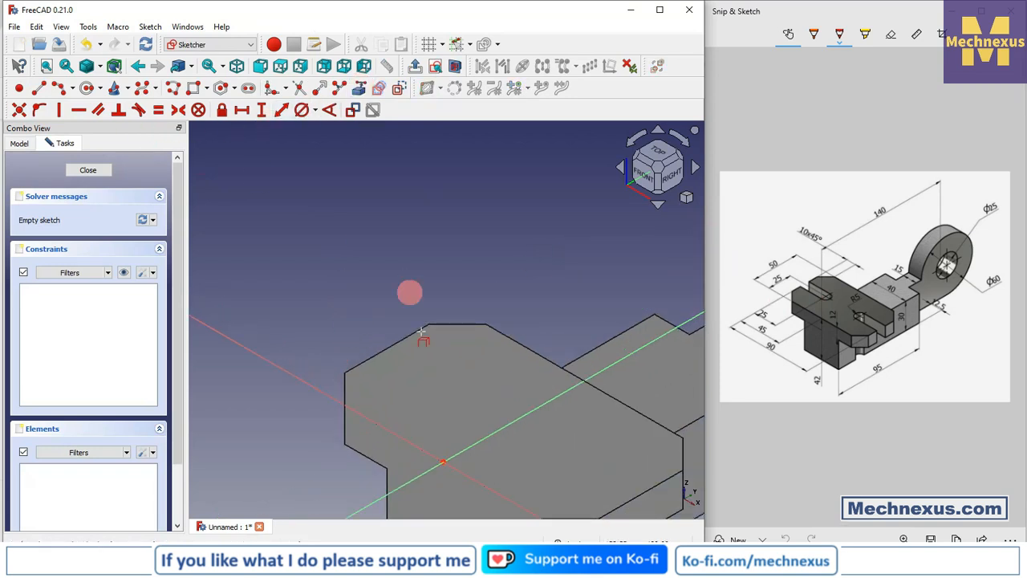
click(409, 334)
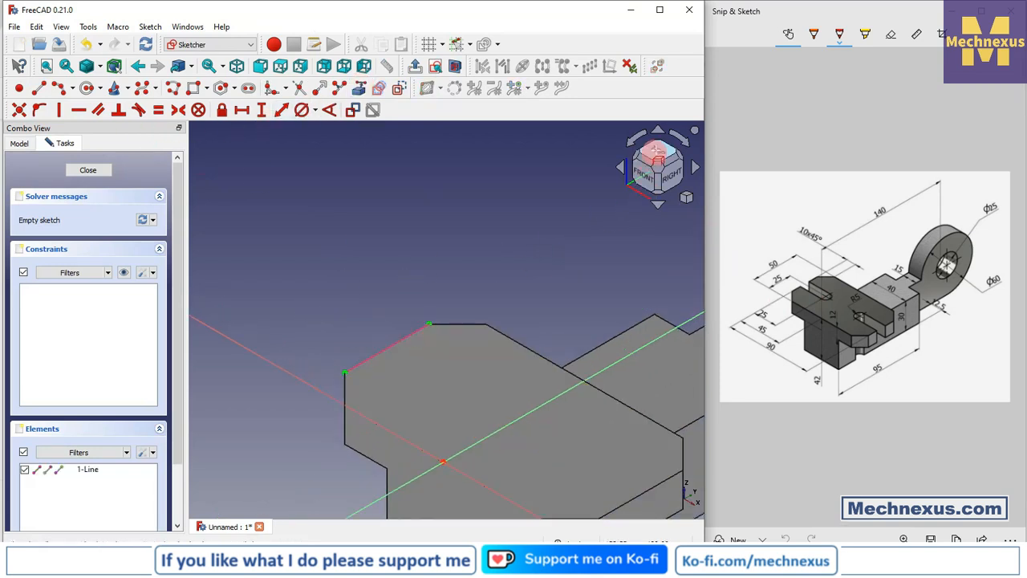
click(656, 154)
click(682, 136)
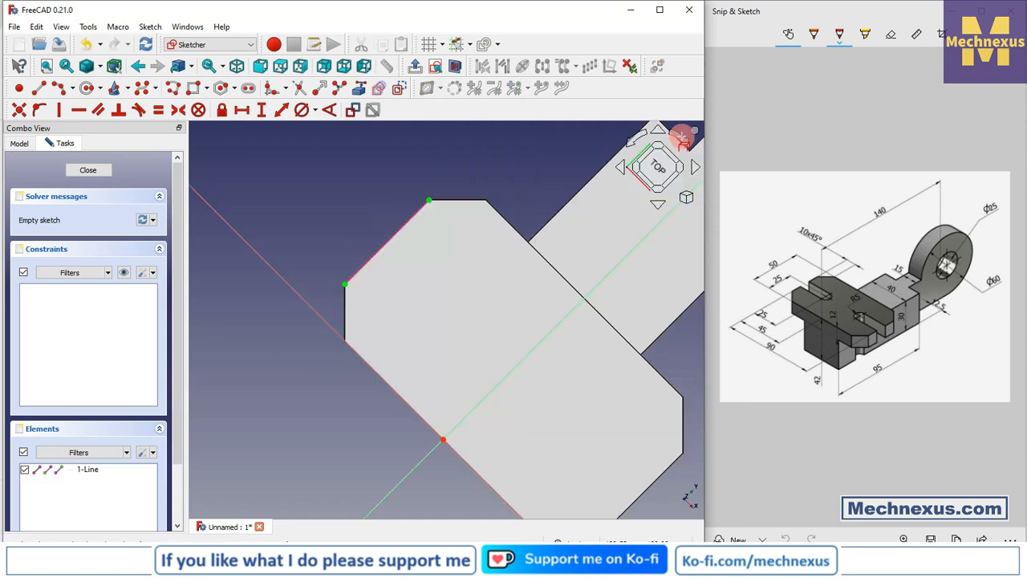
click(682, 136)
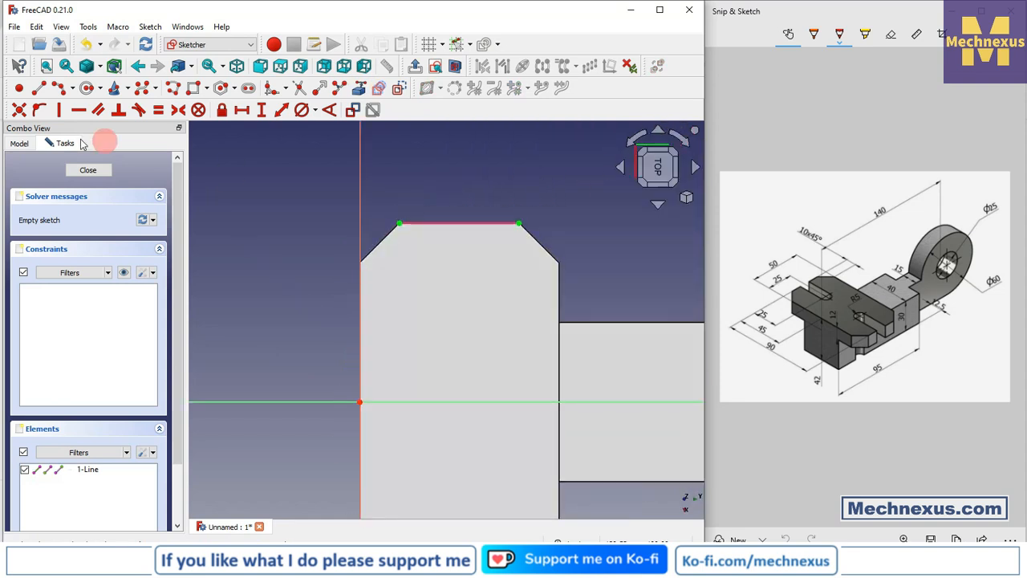
- Draw a rectangle about 30 mm long inward from the projected end edge and delete its inner short side
click(195, 90)
click(443, 220)
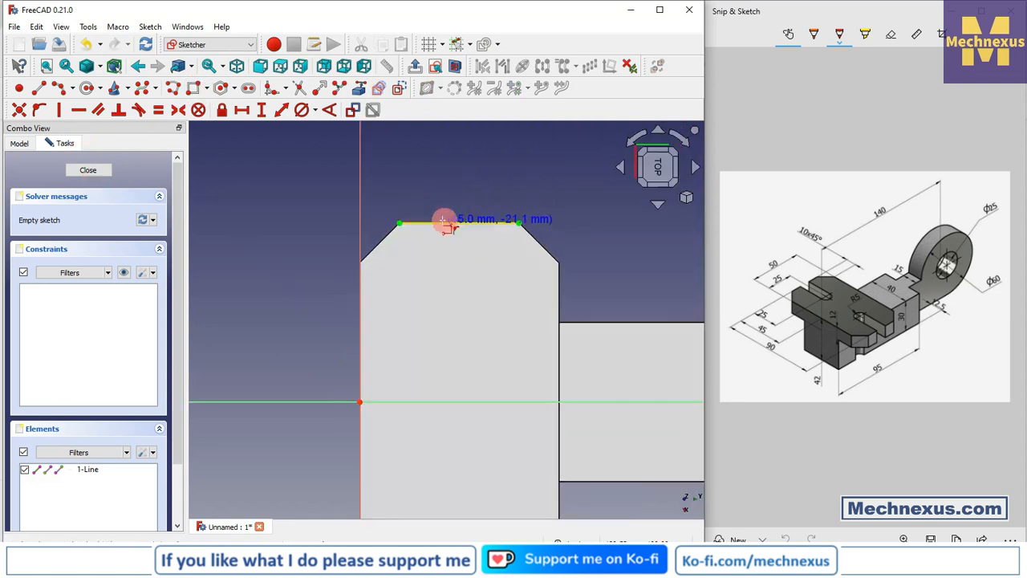
click(491, 343)
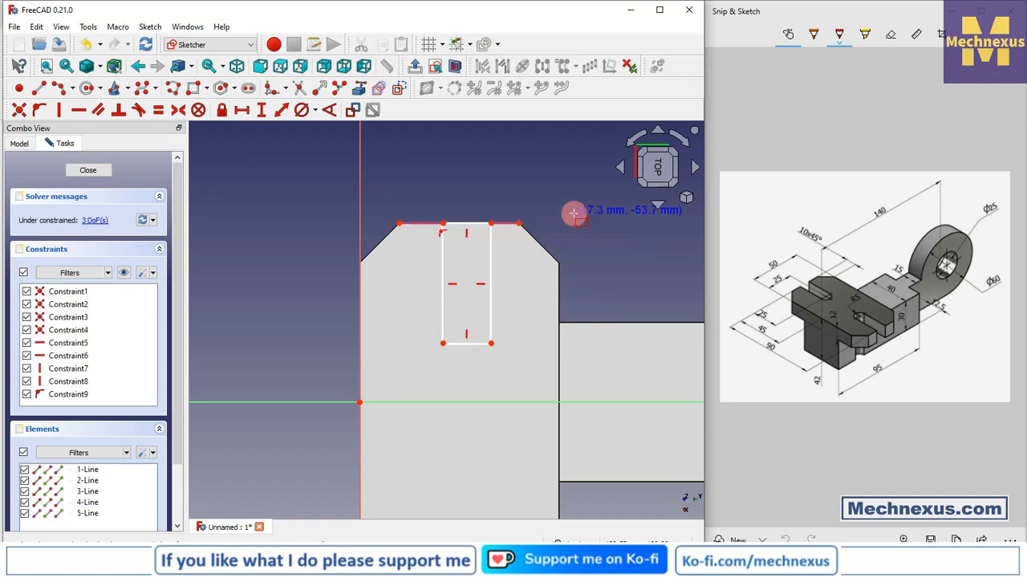
click(478, 346)
key(Delete)
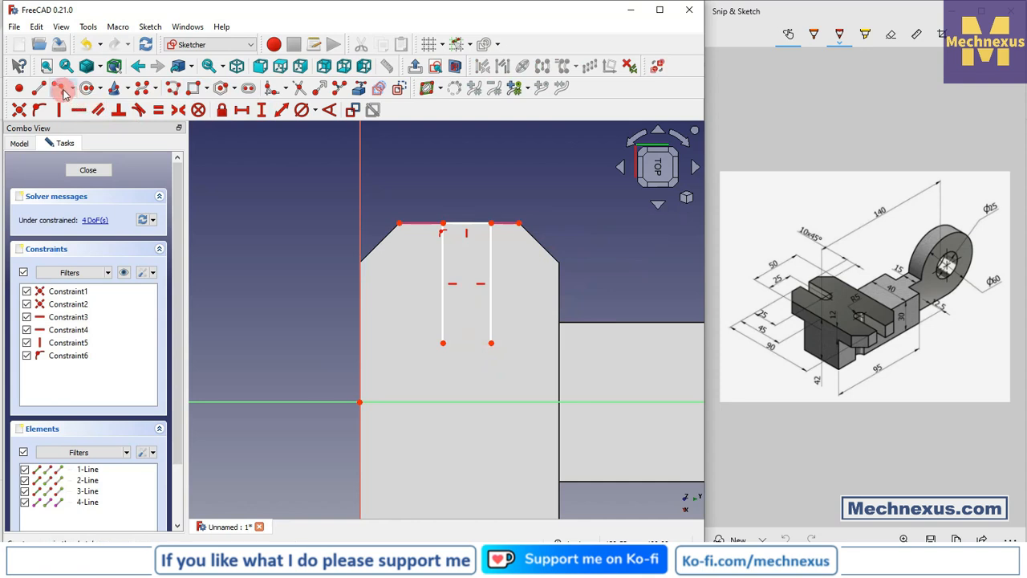
- Close the slot's open inner end with an outward-bulging arc joining the free endpoints of its two long sides
click(62, 91)
click(442, 343)
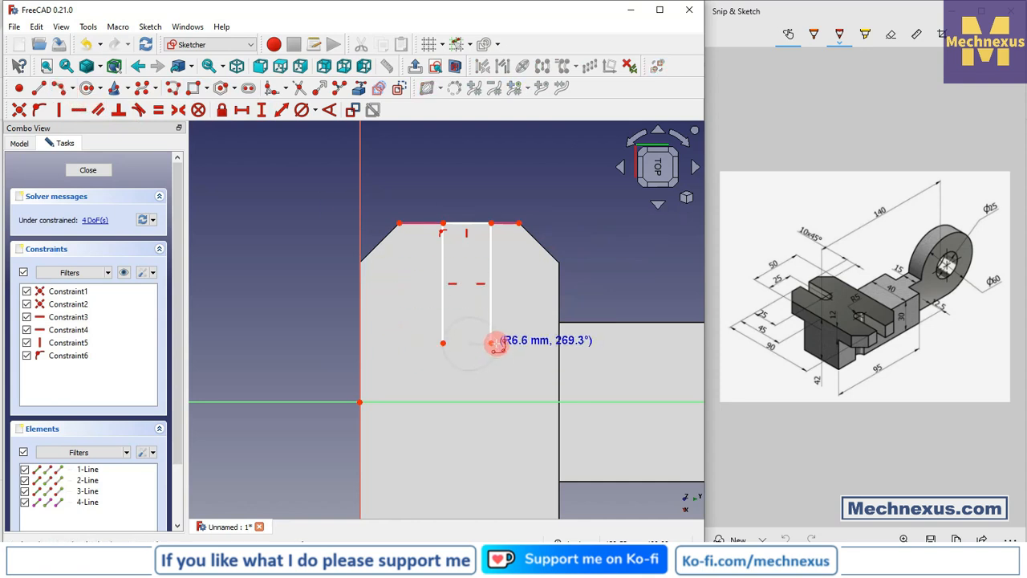
click(491, 344)
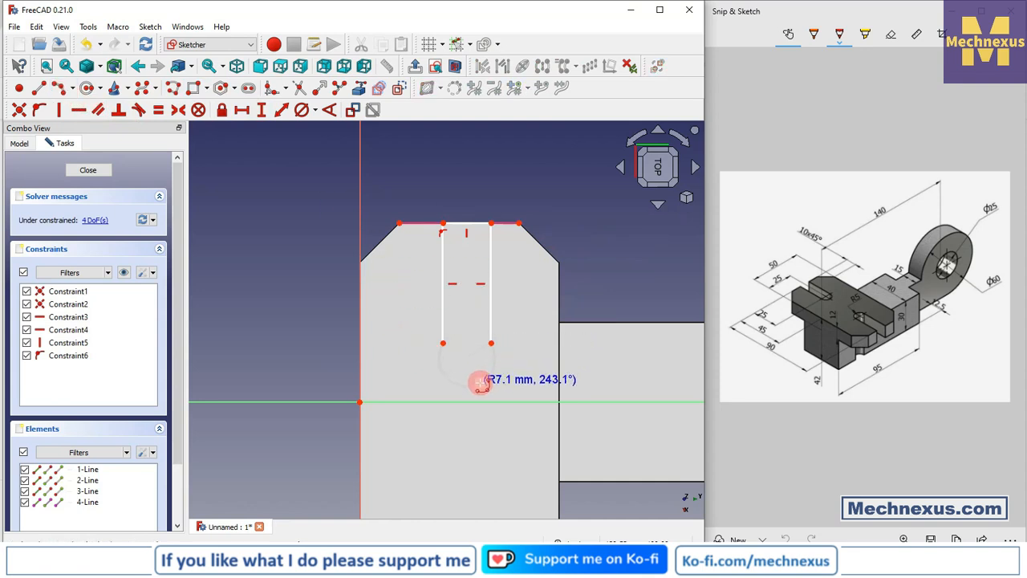
click(480, 374)
scroll(500, 305, up, 2)
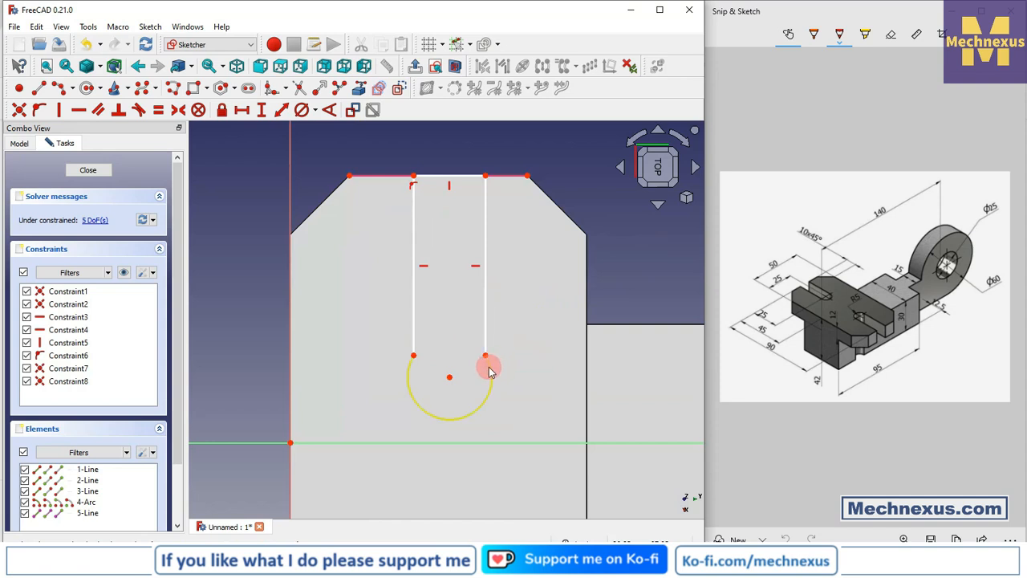
- Make the slot's end arc tangent to both of its long side lines
click(487, 365)
click(486, 337)
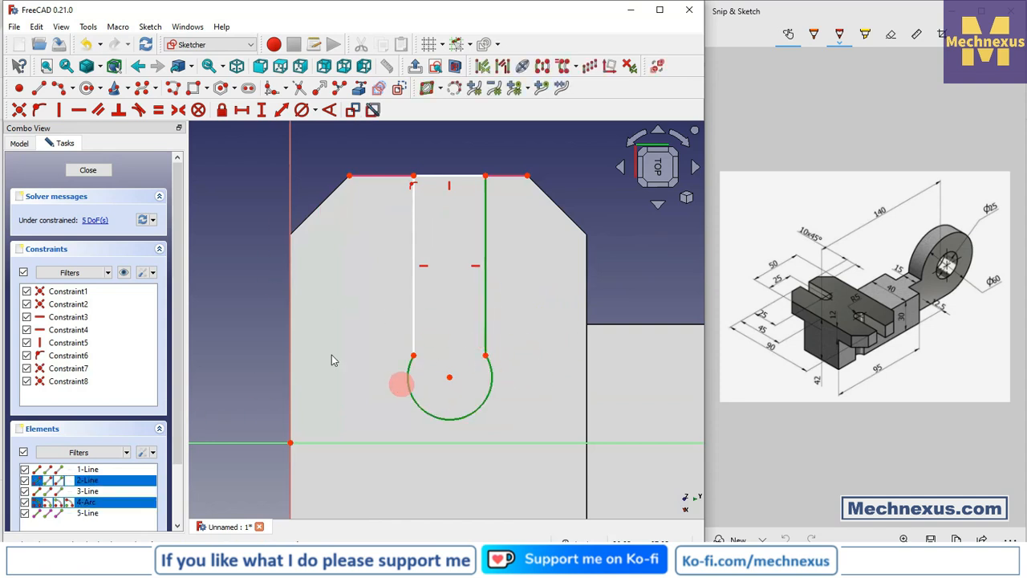
click(144, 112)
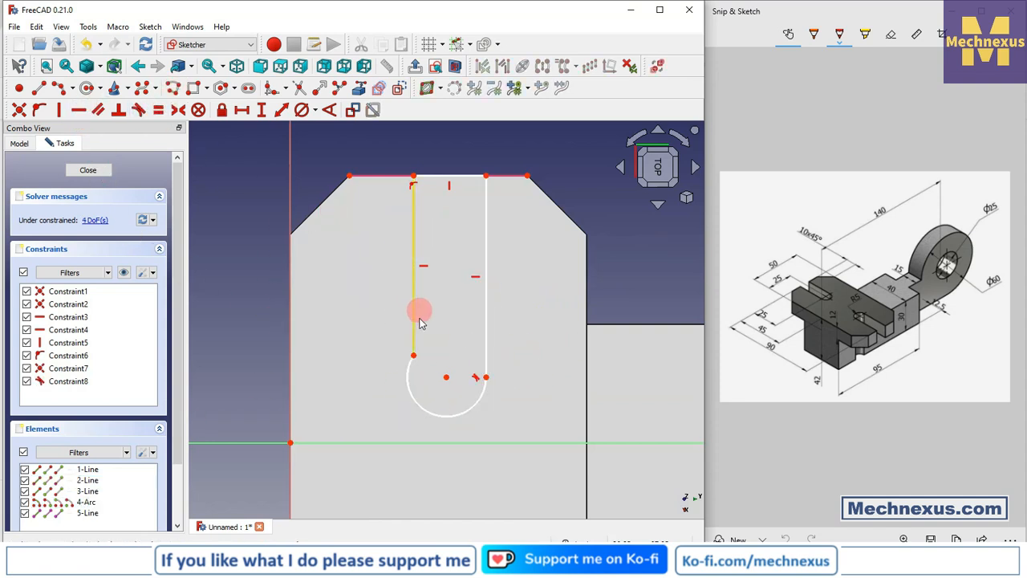
click(410, 365)
click(414, 339)
click(138, 110)
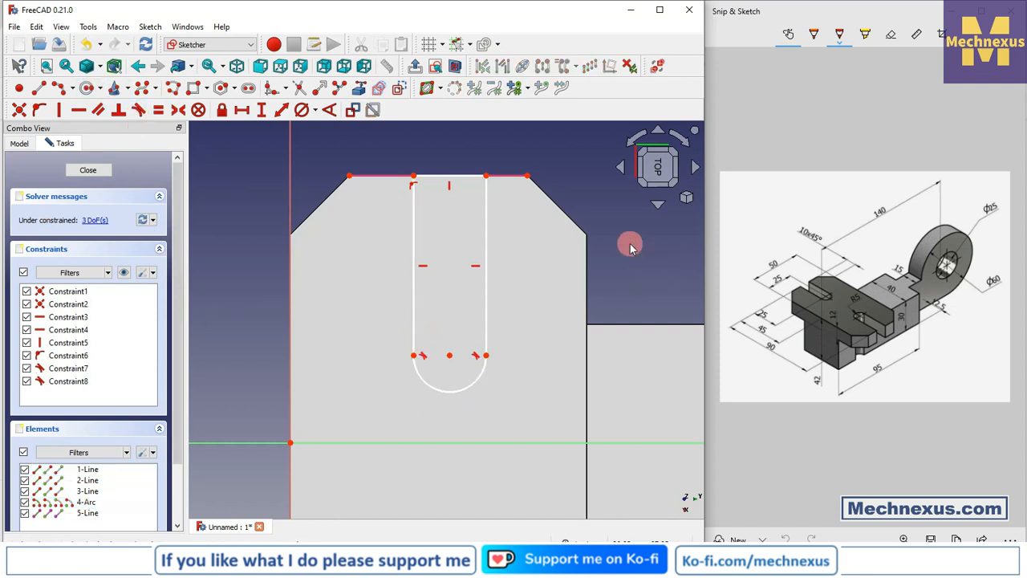
- Project the plate's long edge on the lug side into the sketch as external geometry
click(360, 89)
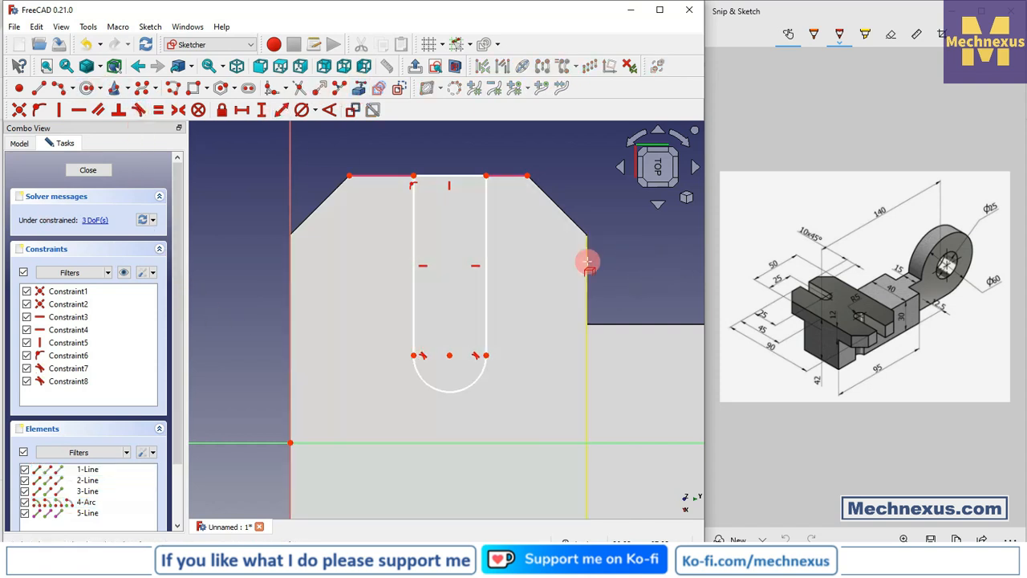
click(586, 265)
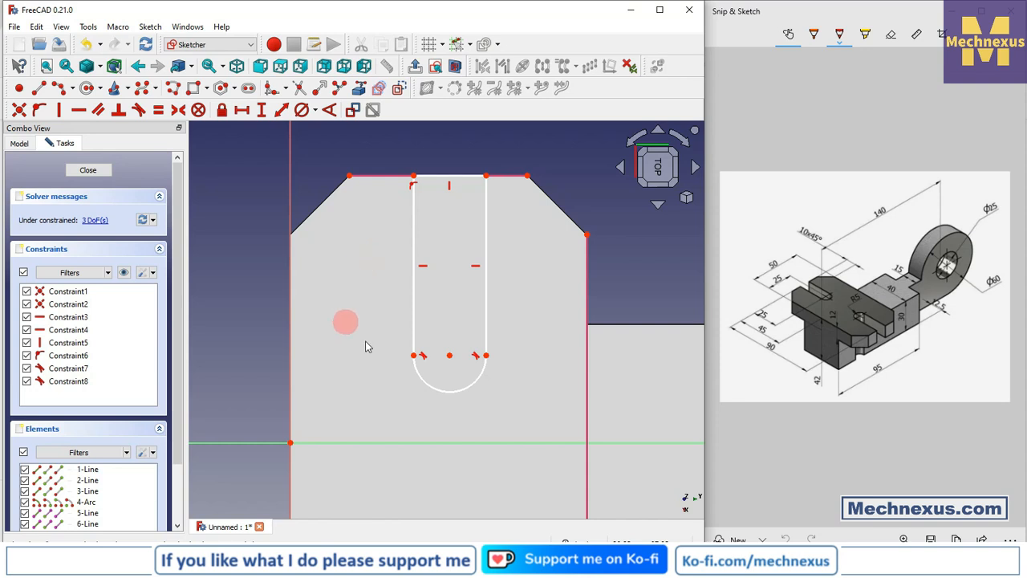
click(246, 114)
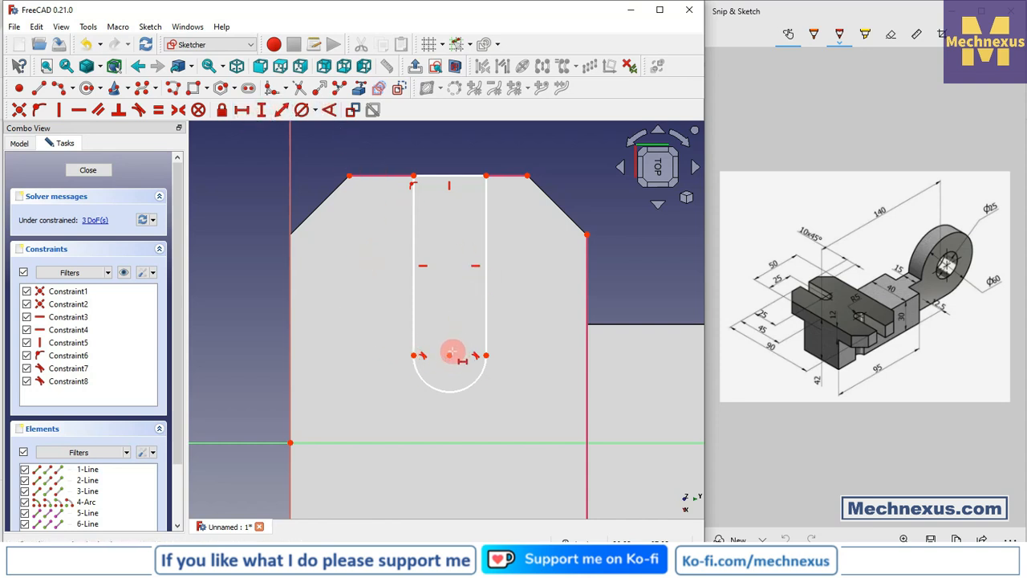
click(450, 355)
click(587, 235)
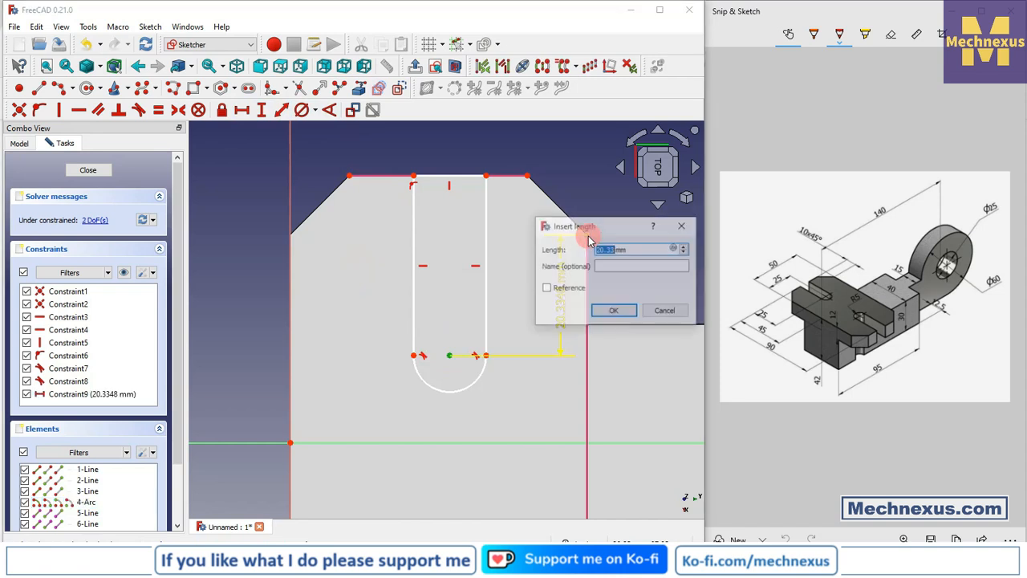
click(666, 313)
- Constrain the slot arc's centre to 25 mm from the projected long edge and move the dimension clear of the plate
click(261, 110)
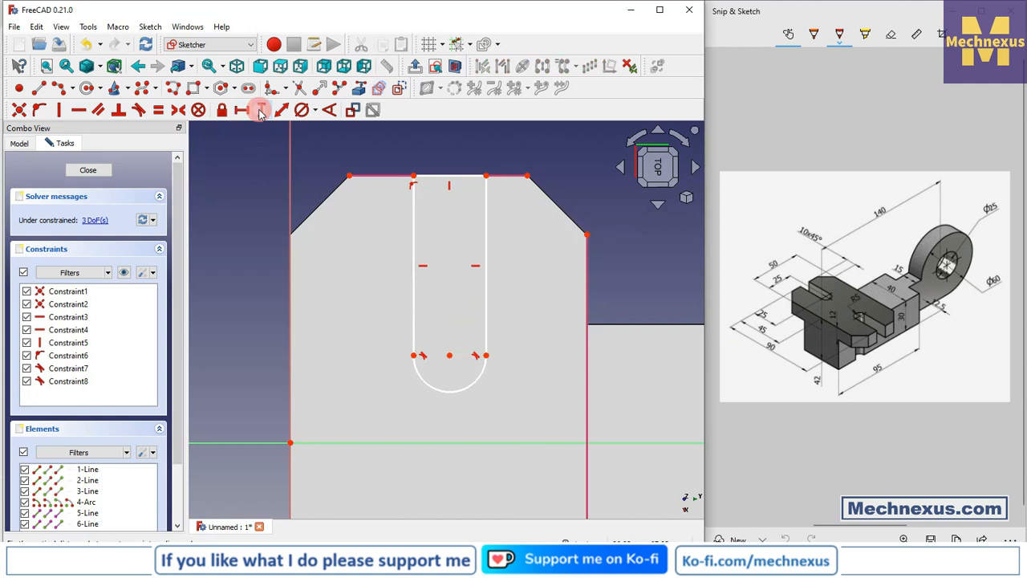
click(449, 355)
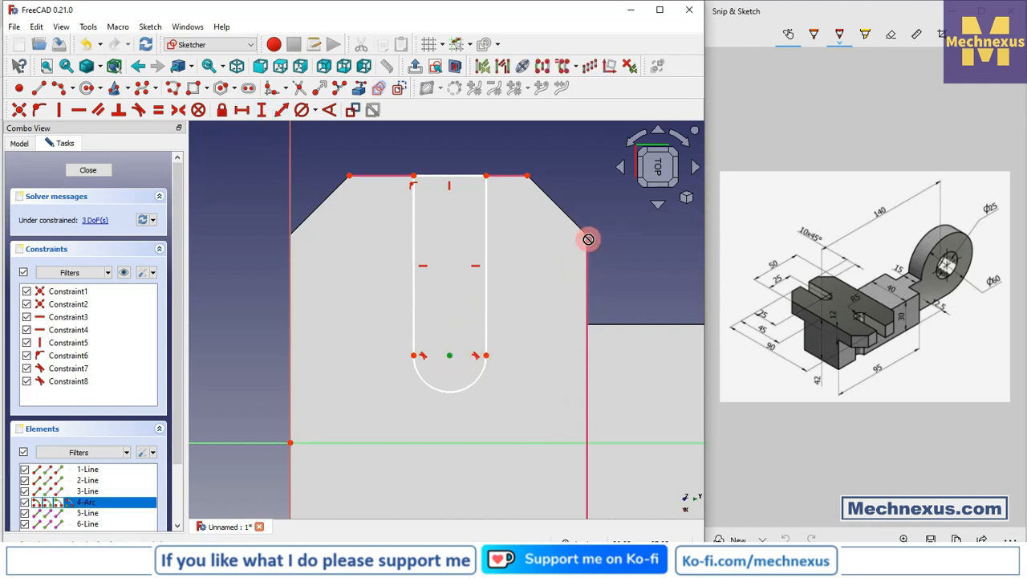
click(588, 235)
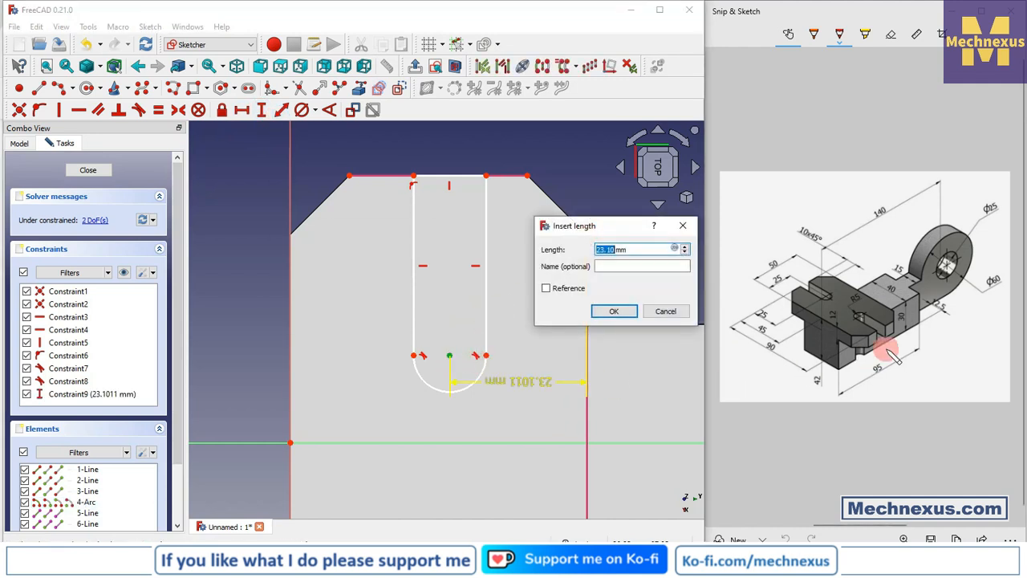
text(5)
key(Return)
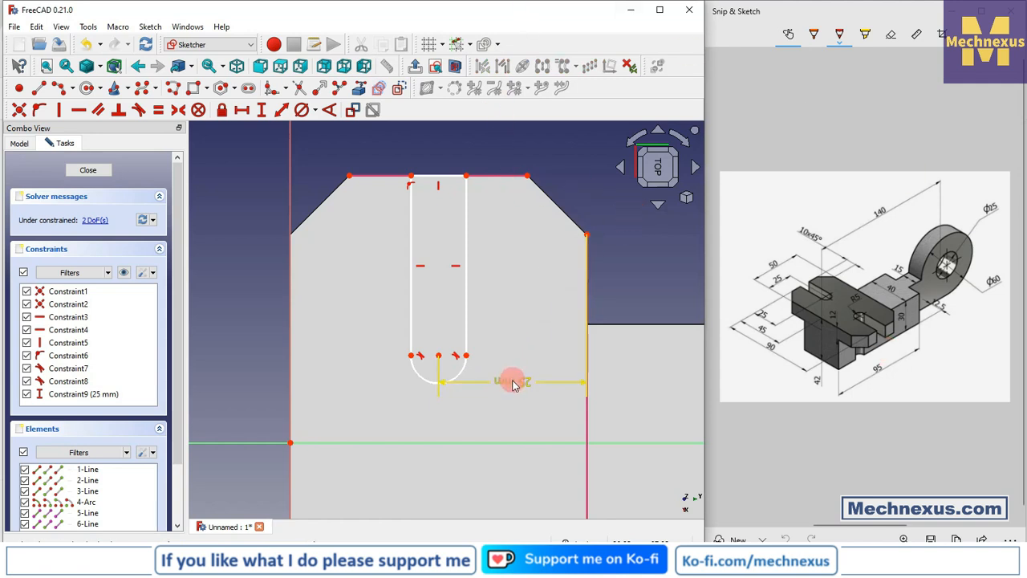
drag(511, 381, 513, 140)
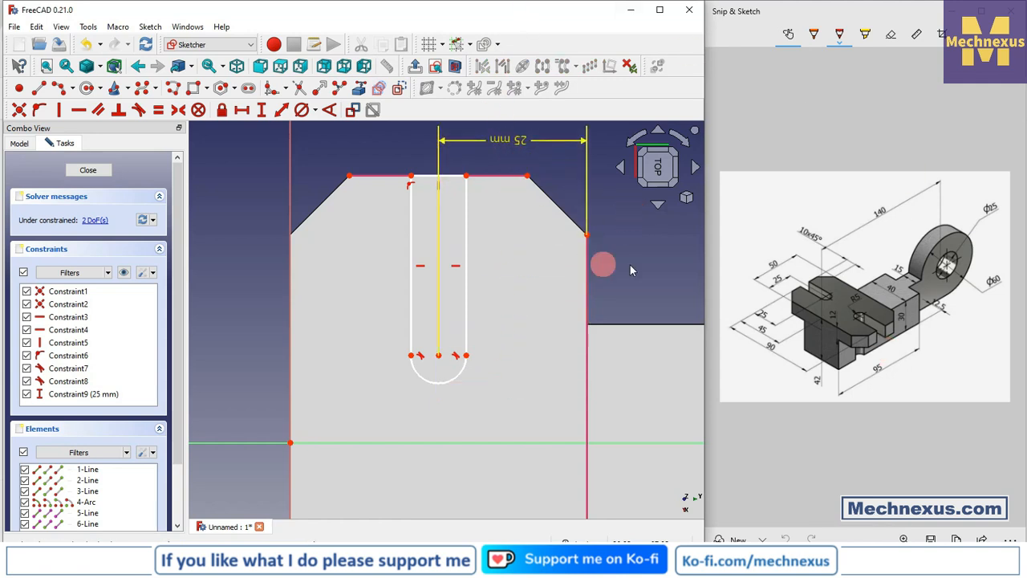
- Constrain the length of the slot's straight side to 25 mm
click(411, 315)
click(243, 111)
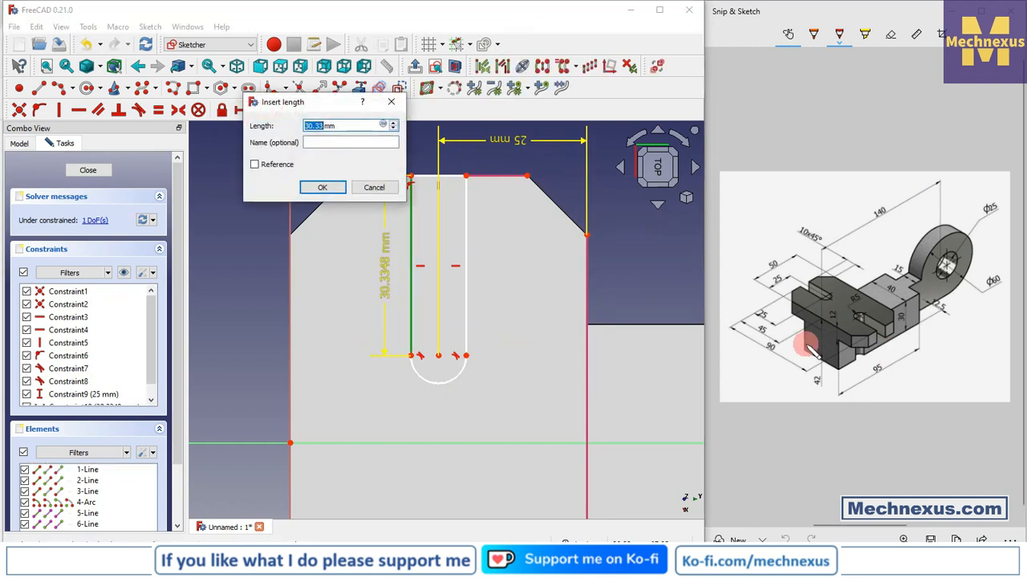
text(25)
key(Return)
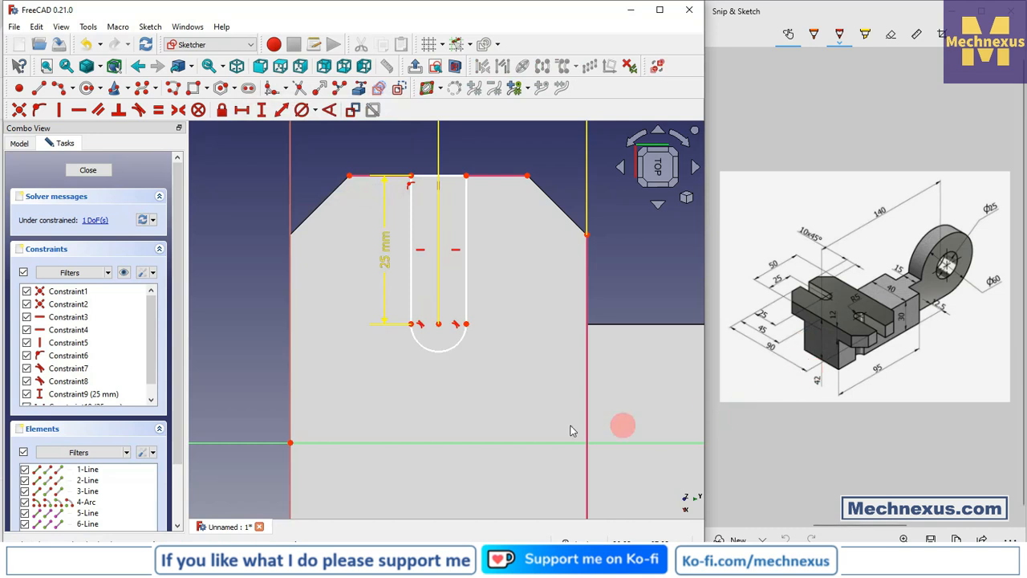
- Constrain the slot arc's radius to 5 mm and close the sketch
click(315, 112)
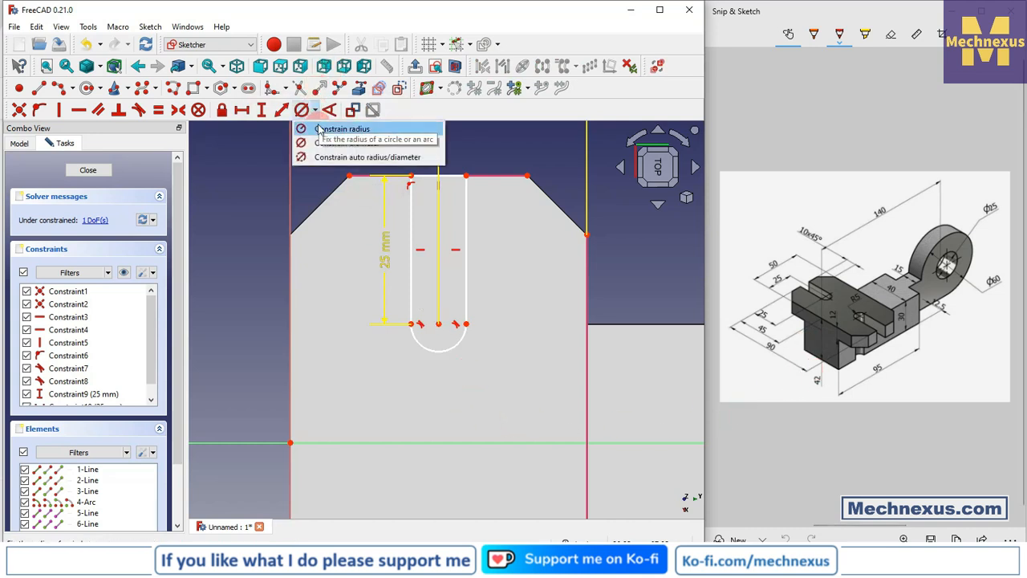
click(329, 131)
click(451, 347)
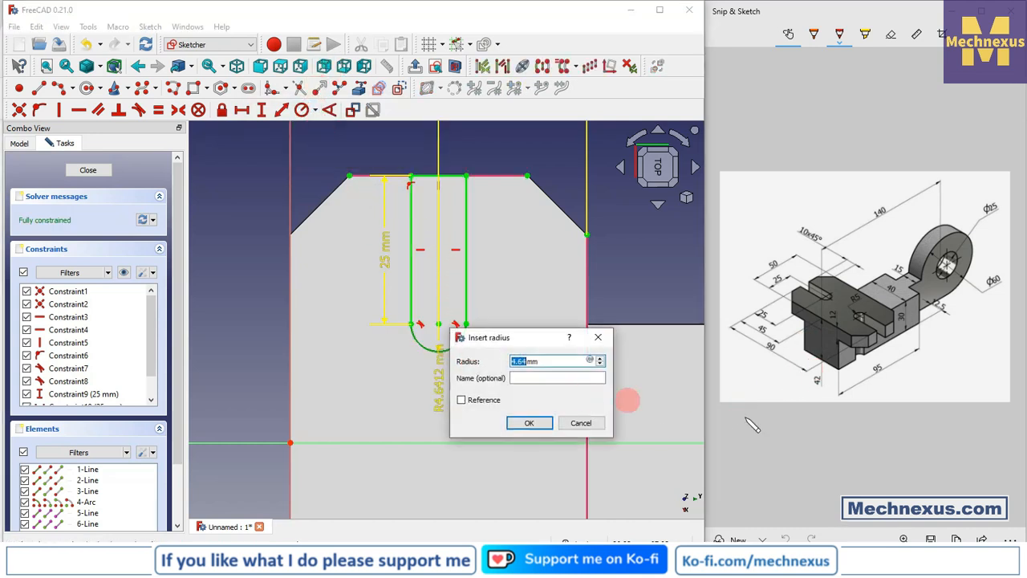
text(5)
key(Return)
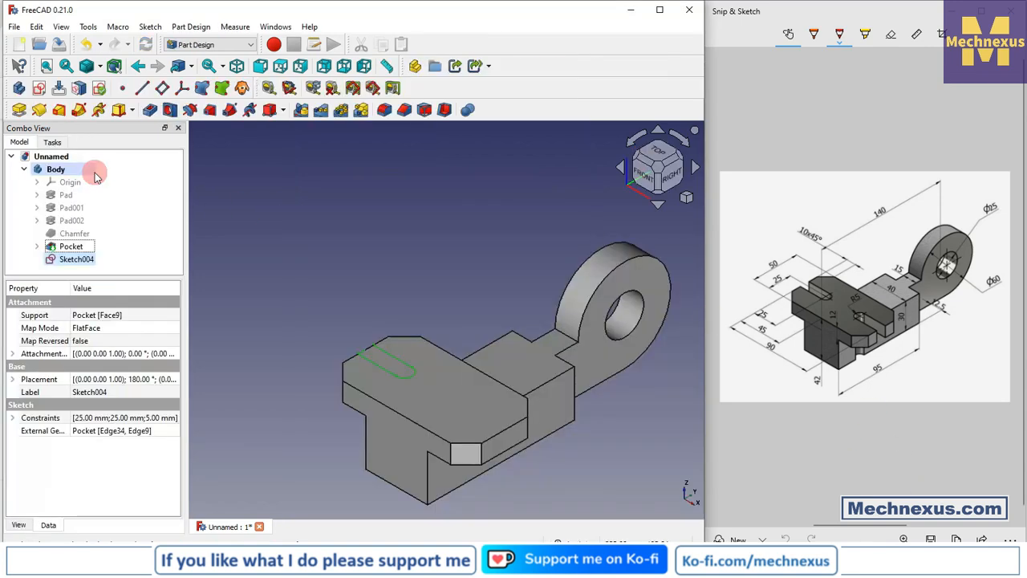
- Pocket the slot sketch up to the underside face of the chamfered plate
click(155, 110)
click(92, 220)
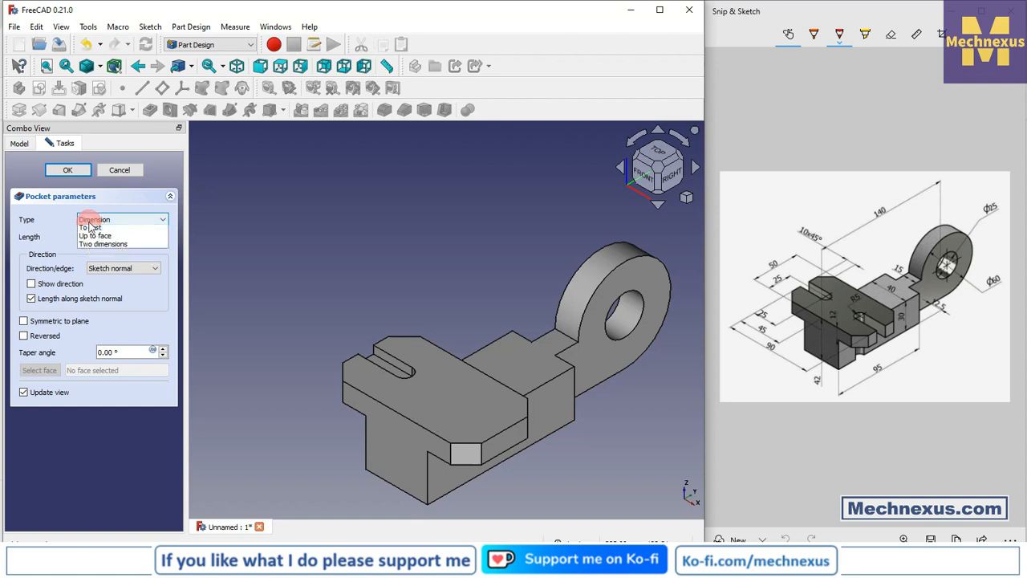
click(96, 238)
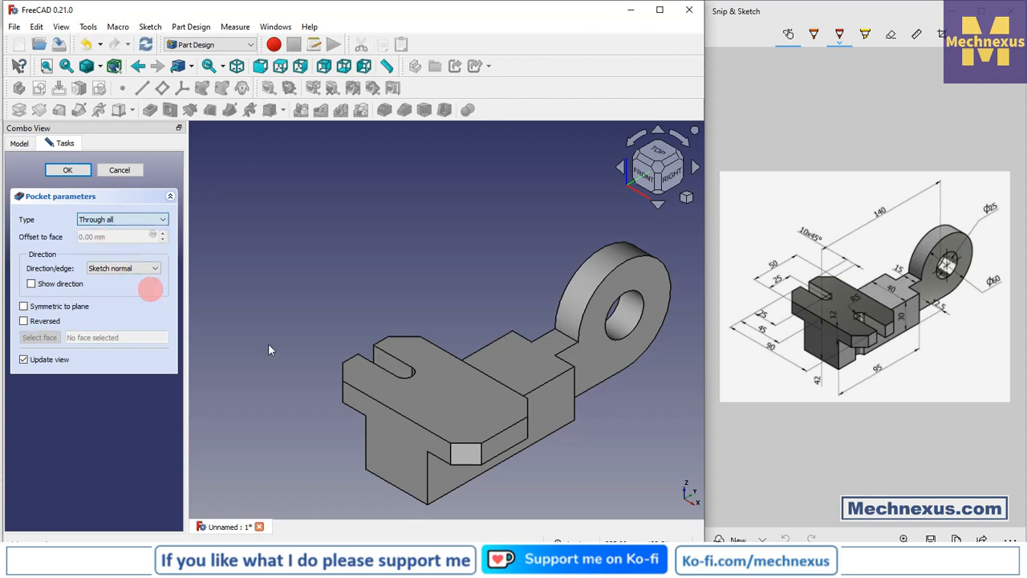
drag(497, 272, 554, 243)
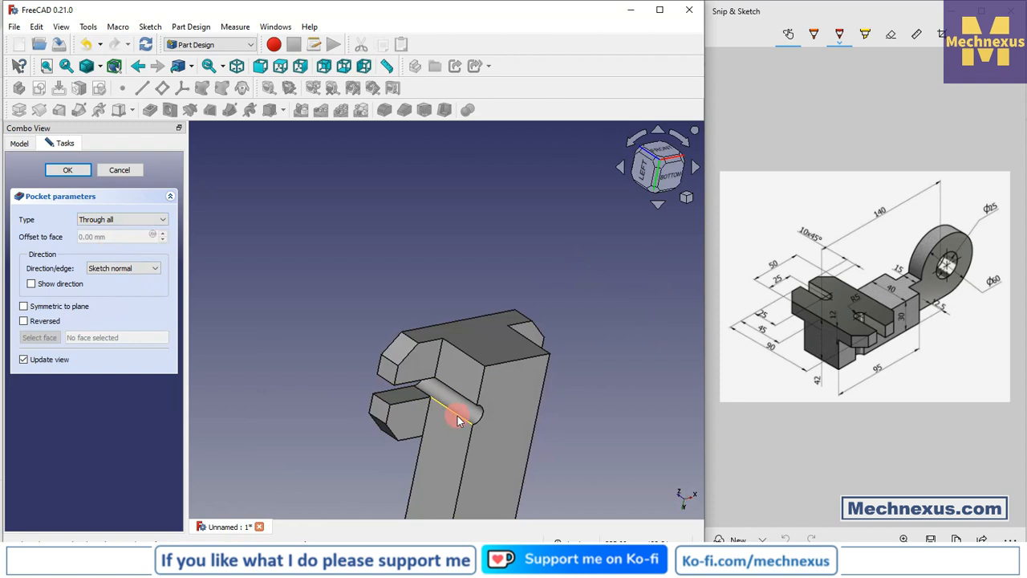
click(105, 219)
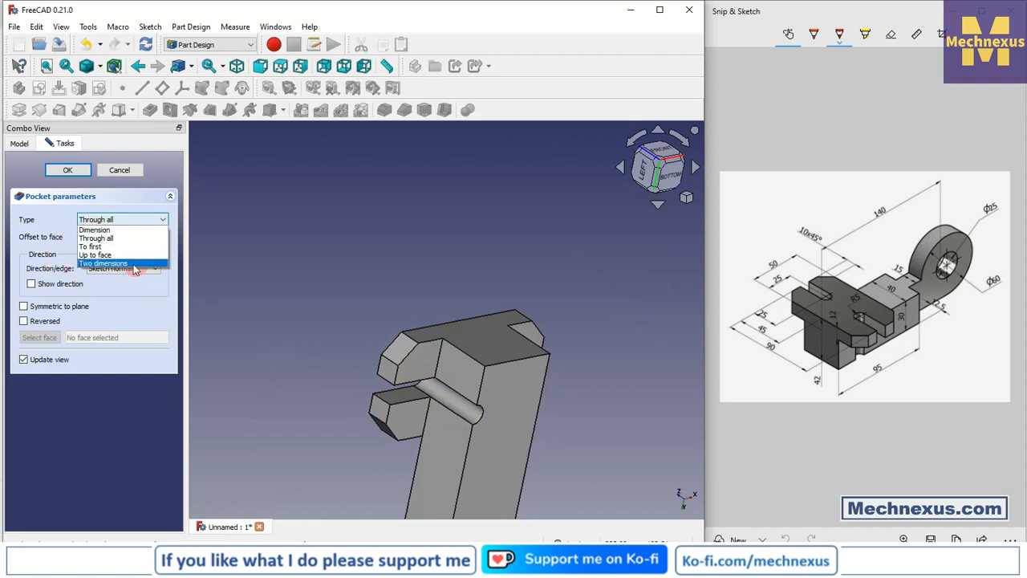
click(98, 254)
click(423, 366)
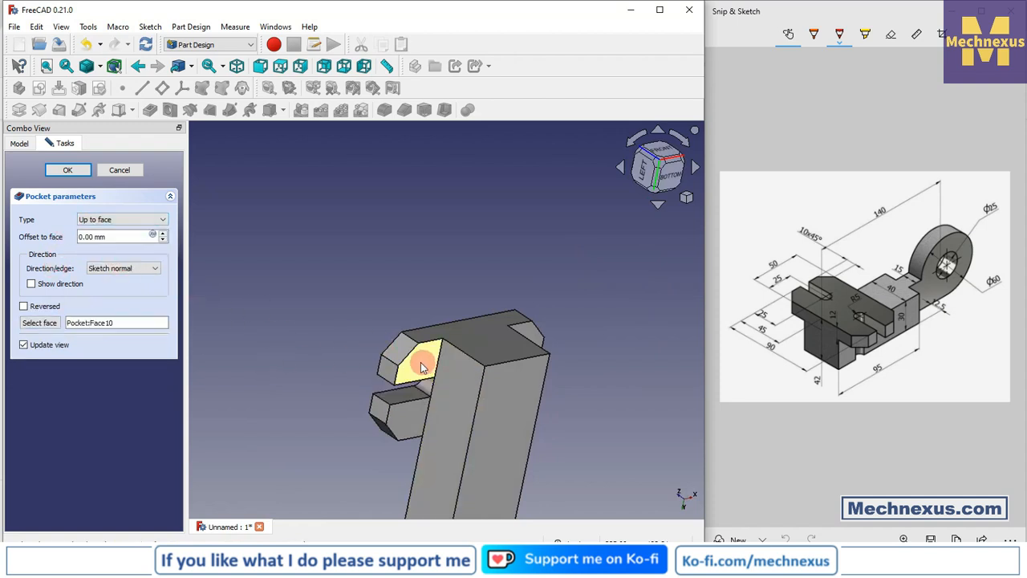
middle_drag(436, 328, 483, 431)
click(68, 171)
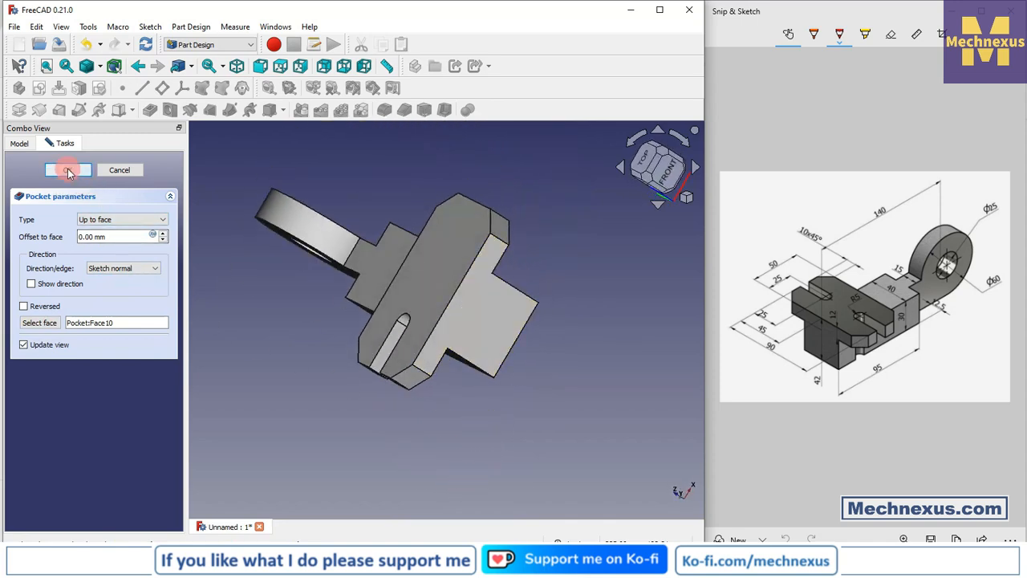
- Mirror the slot pocket about the vertical sketch axis to cut the matching slot at the plate's opposite end
middle_drag(401, 373, 319, 406)
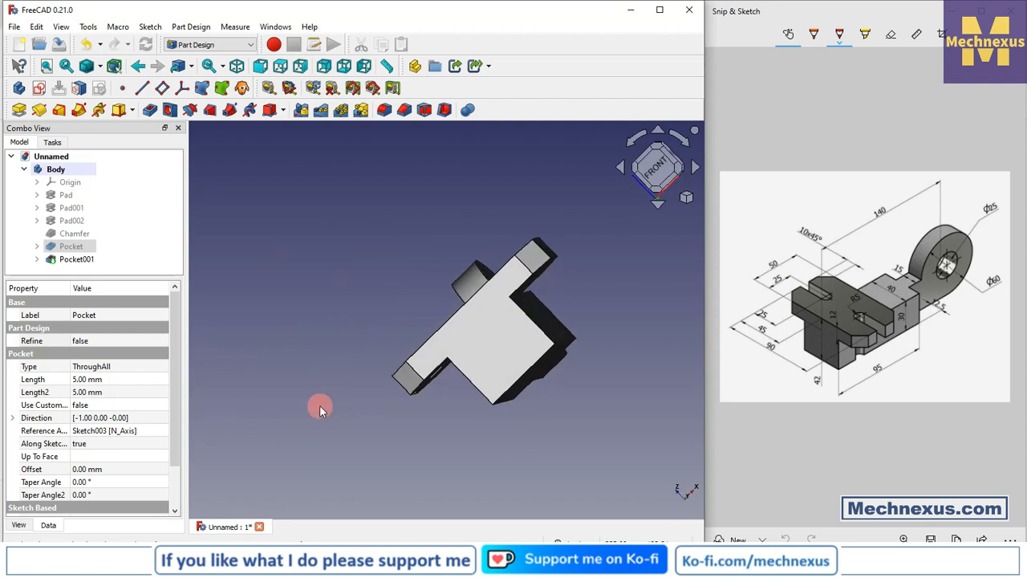
click(320, 406)
key(0)
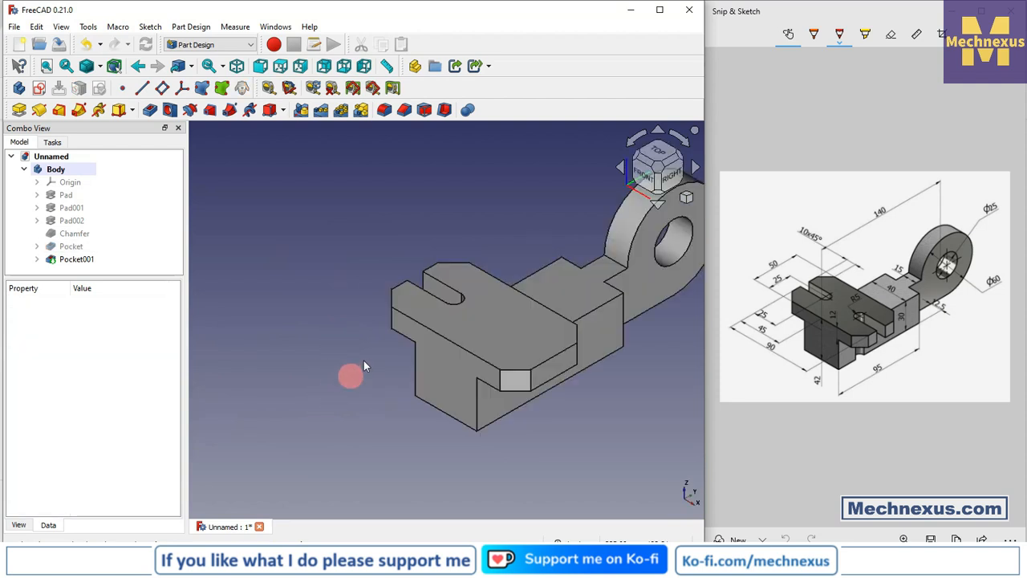
scroll(320, 373, down, 3)
scroll(387, 301, up, 2)
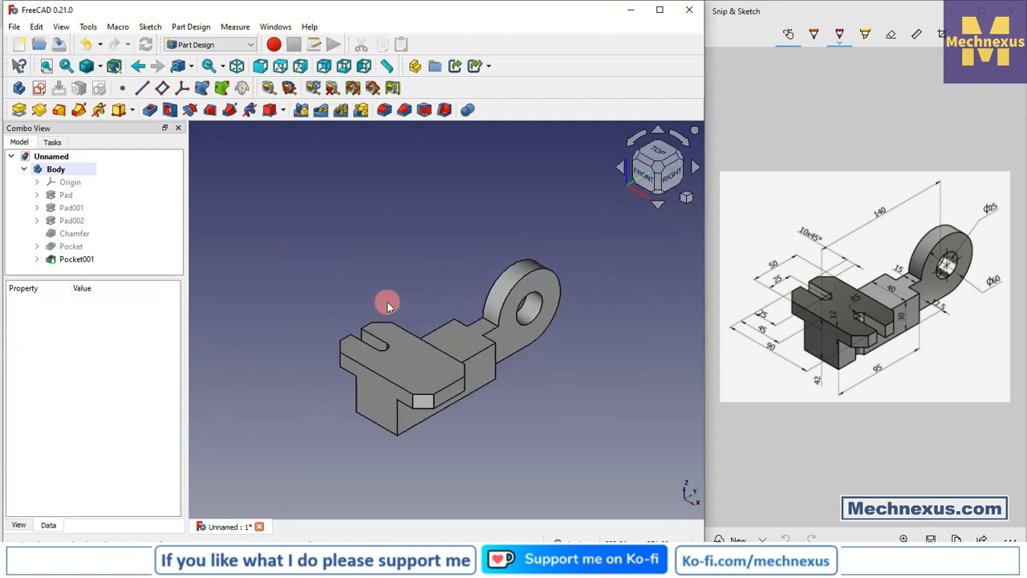
click(83, 263)
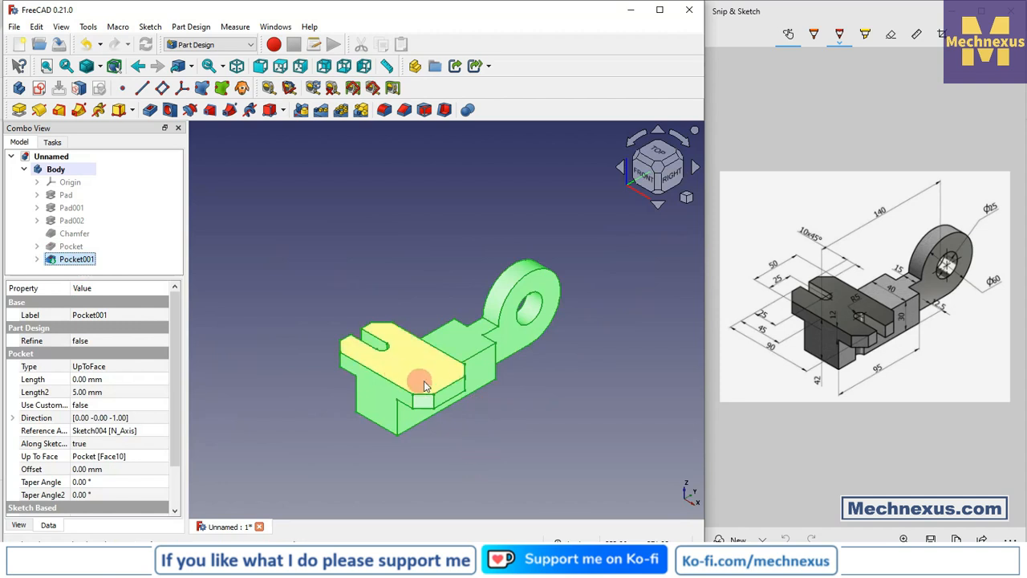
click(300, 111)
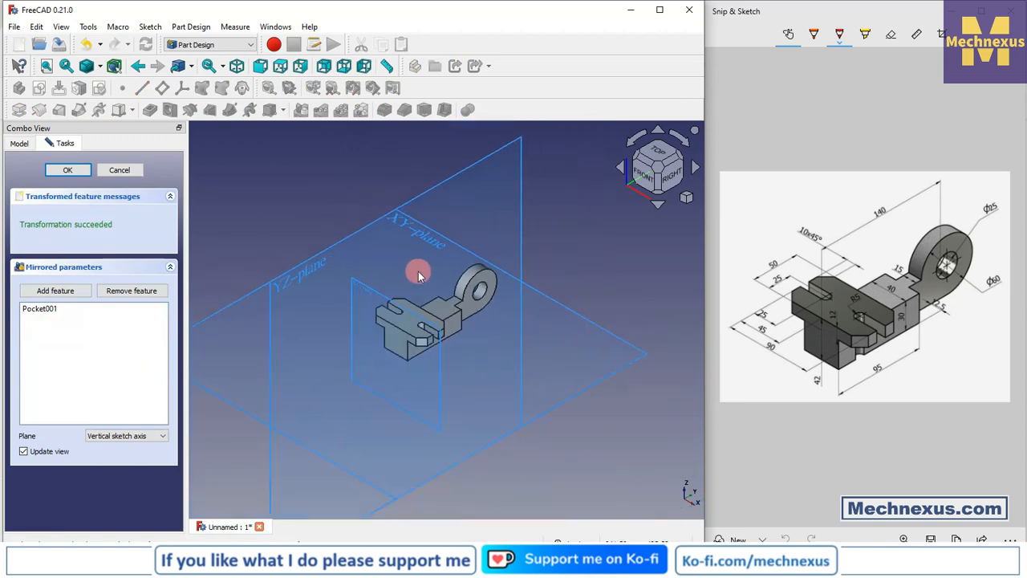
scroll(419, 271, down, 2)
middle_drag(366, 336, 358, 386)
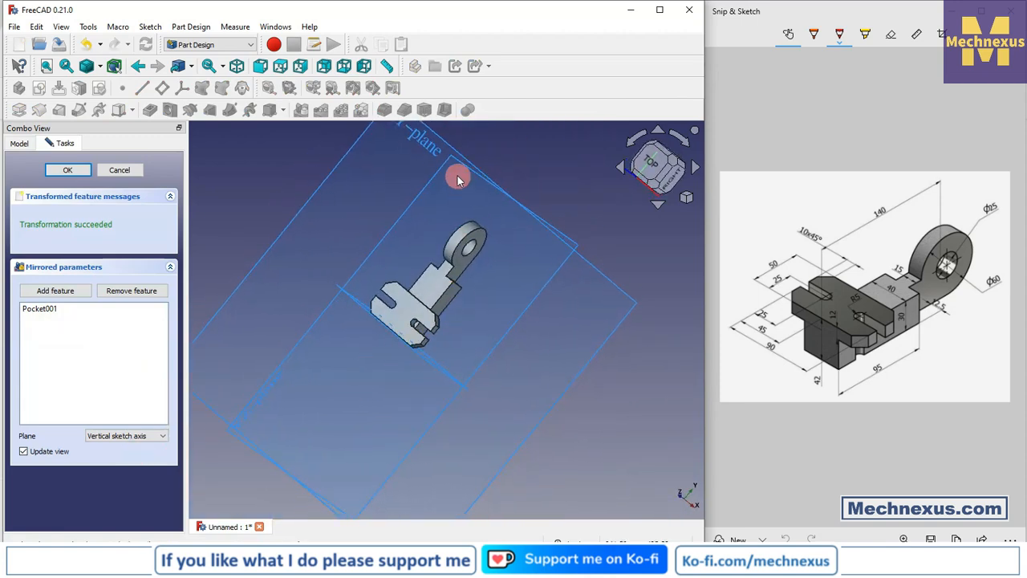
scroll(413, 327, up, 2)
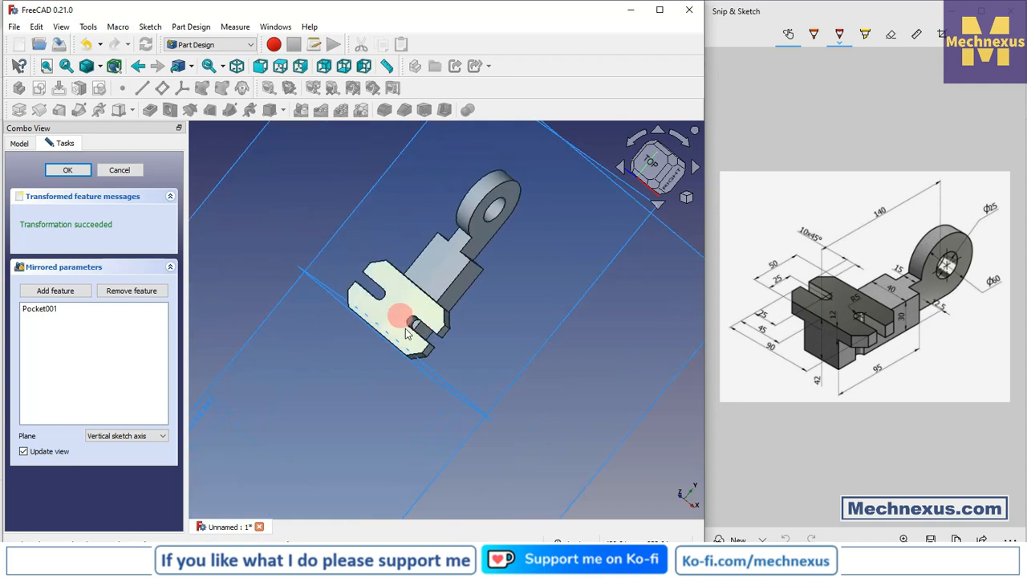
click(64, 170)
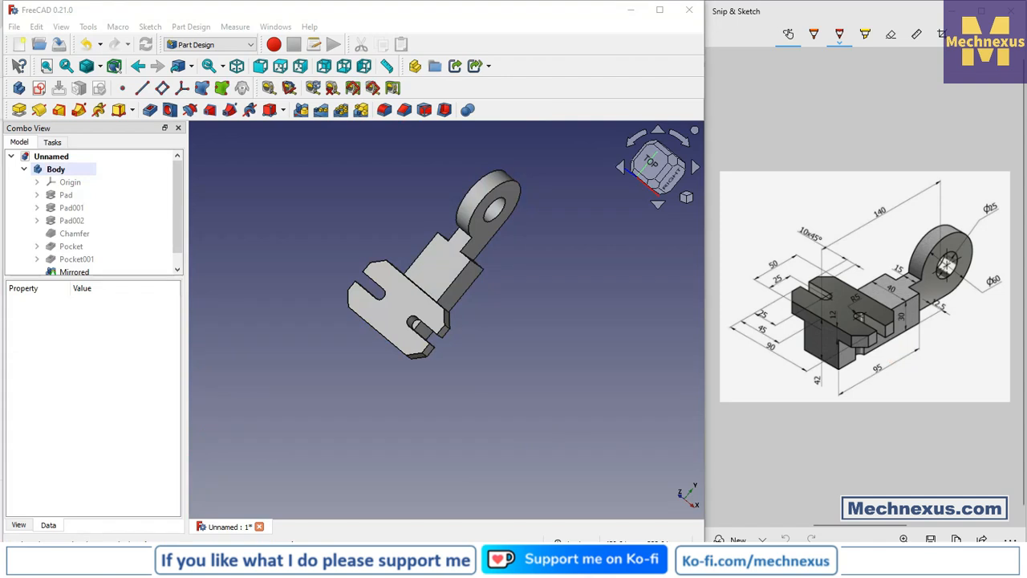
- Darken the mirrored feature's shape color to grey #a6a6a6 in its display properties
drag(396, 385, 495, 360)
key(0)
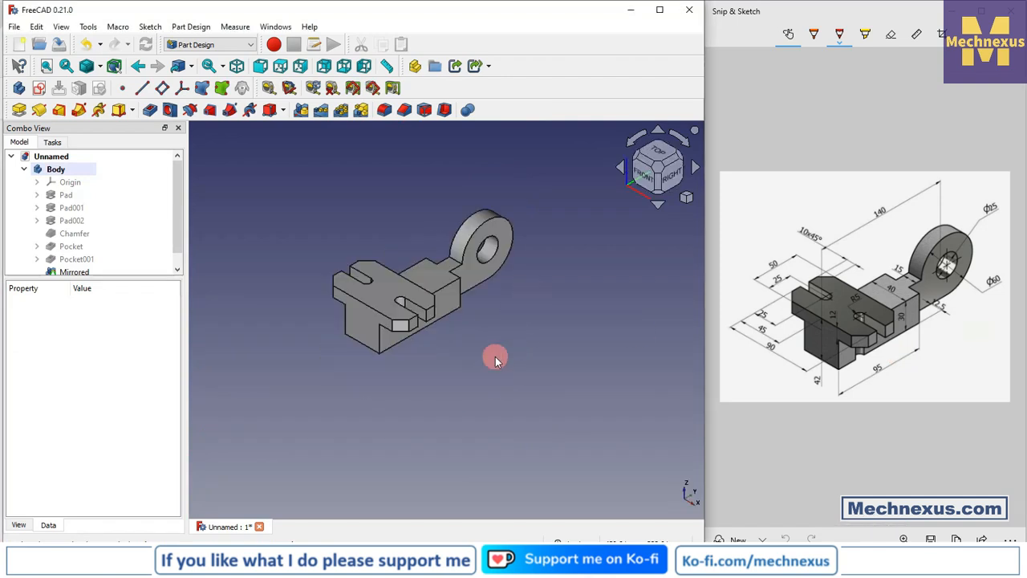
scroll(517, 192, up, 3)
scroll(525, 298, down, 2)
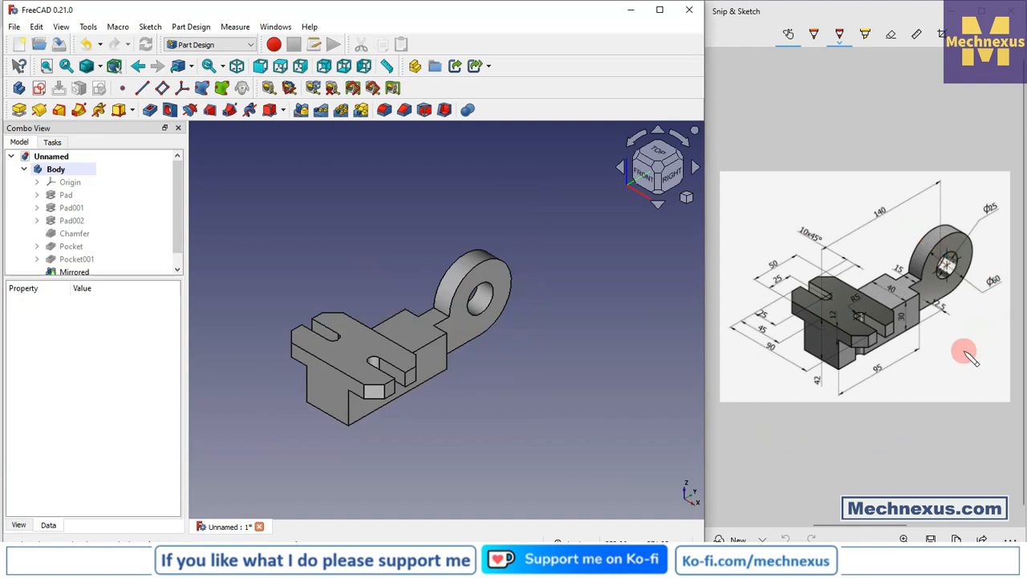
drag(101, 277, 98, 376)
click(72, 271)
right_click(74, 272)
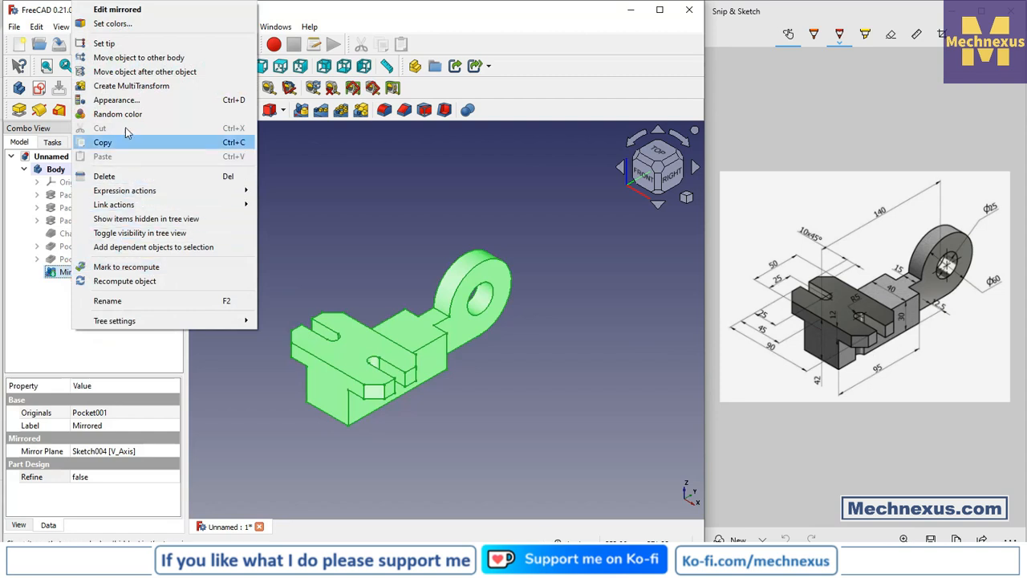
click(121, 101)
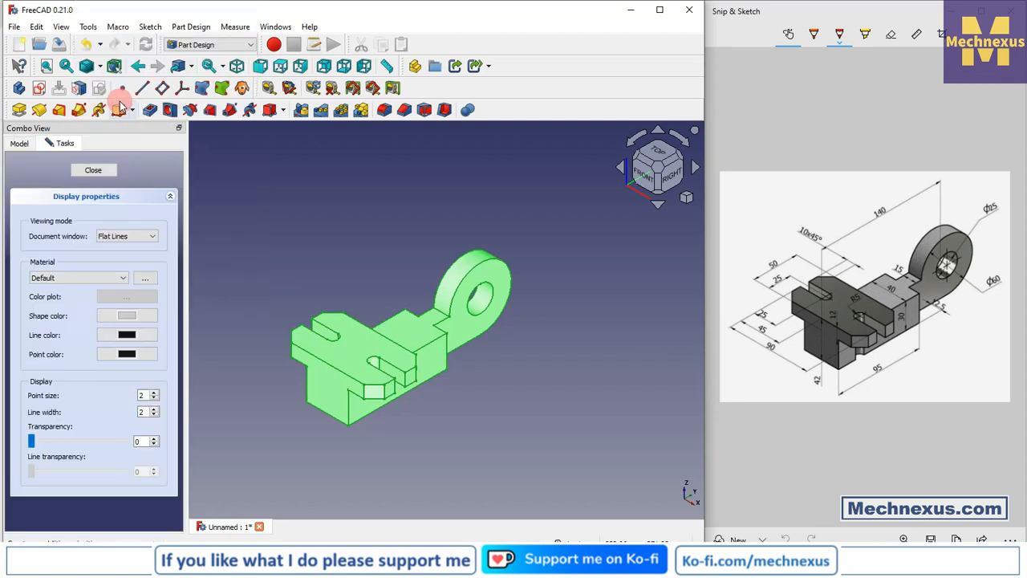
click(120, 317)
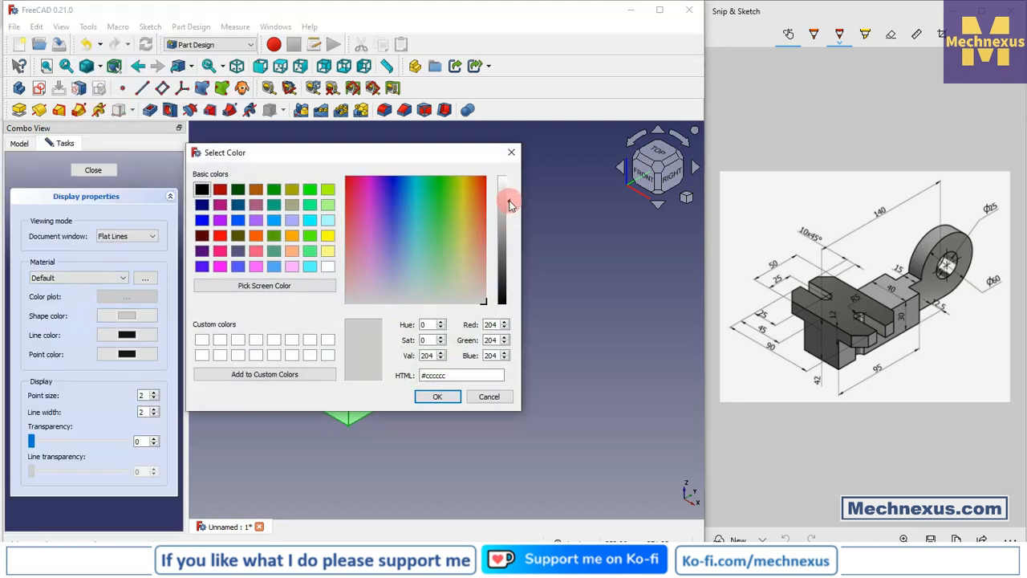
drag(509, 205, 508, 225)
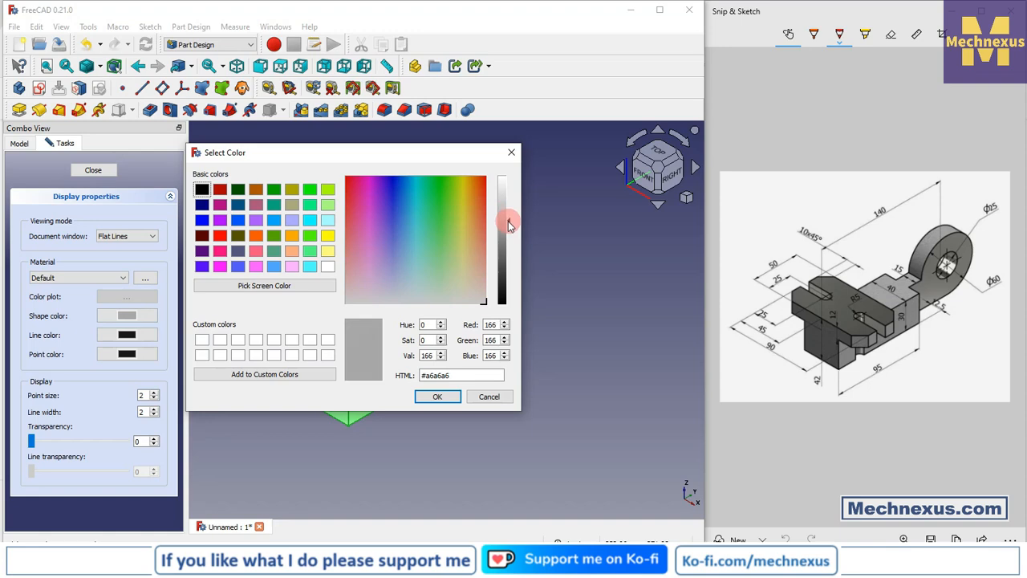
click(489, 396)
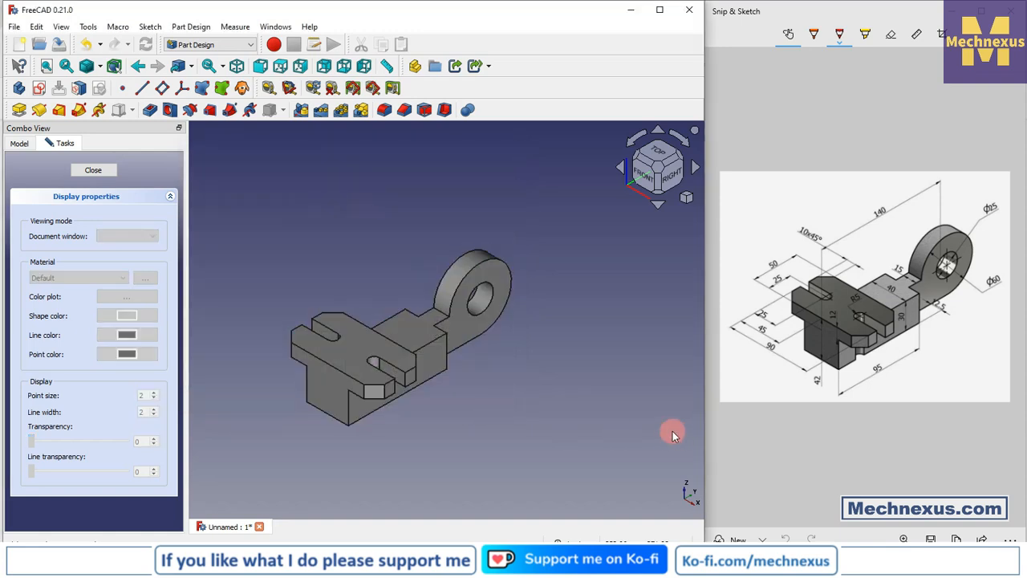
click(93, 170)
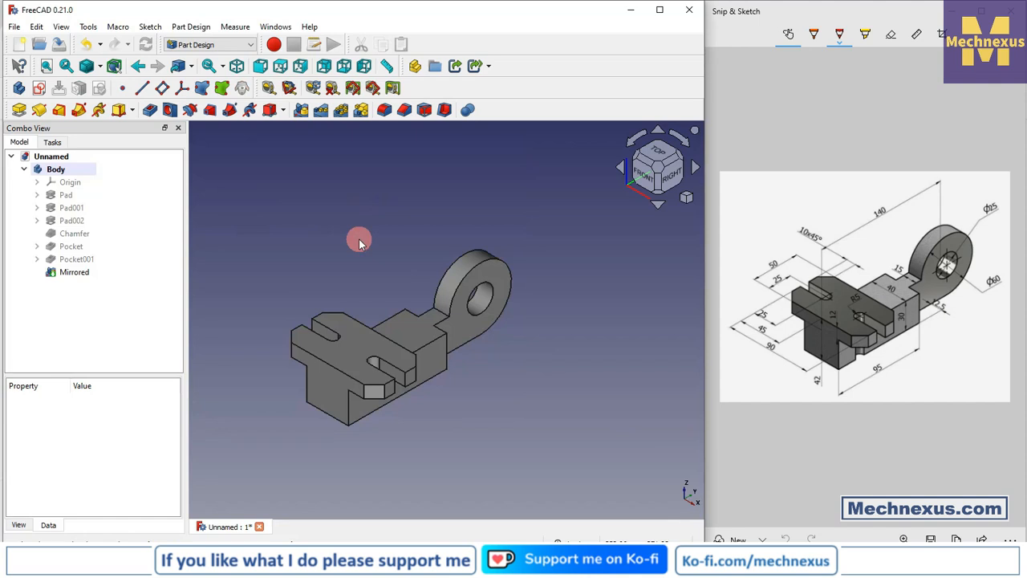
middle_drag(348, 406, 323, 403)
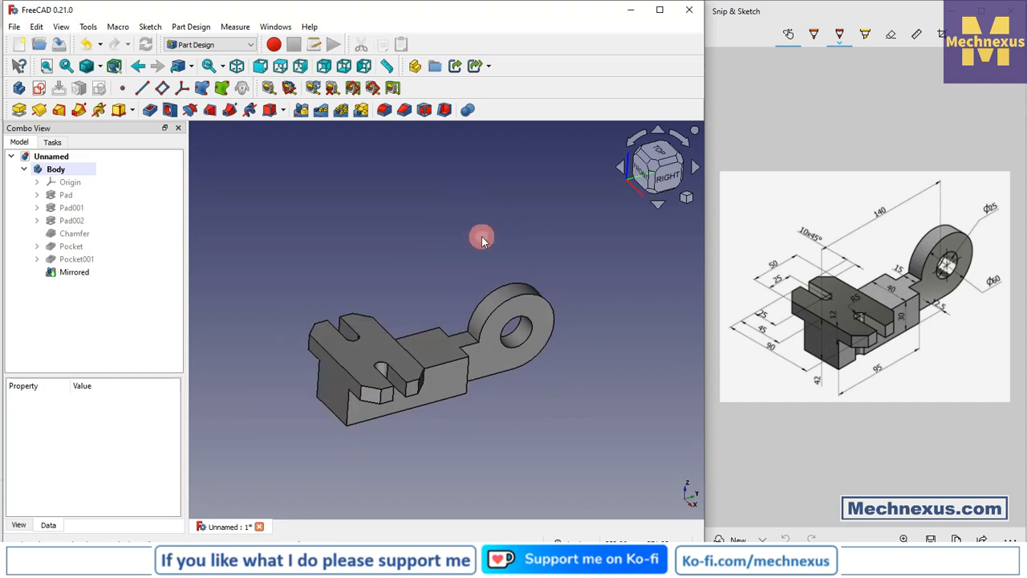
click(688, 199)
click(717, 233)
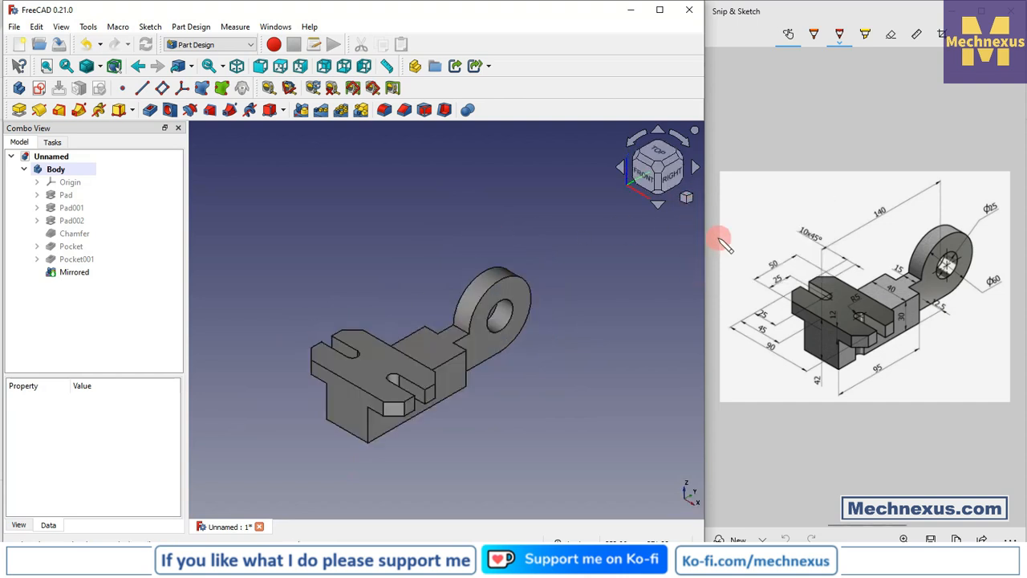
scroll(357, 309, up, 3)
scroll(315, 251, down, 2)
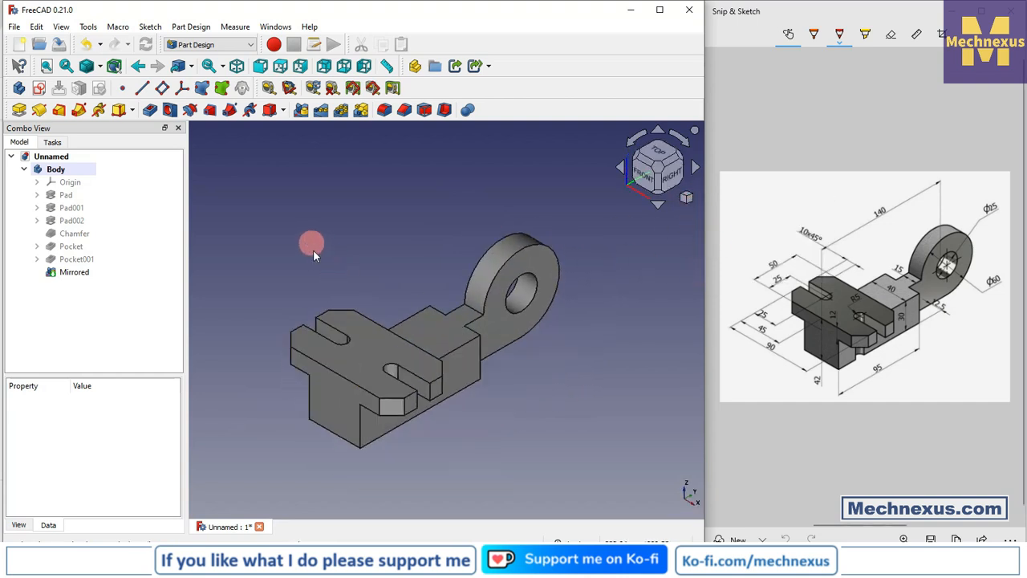